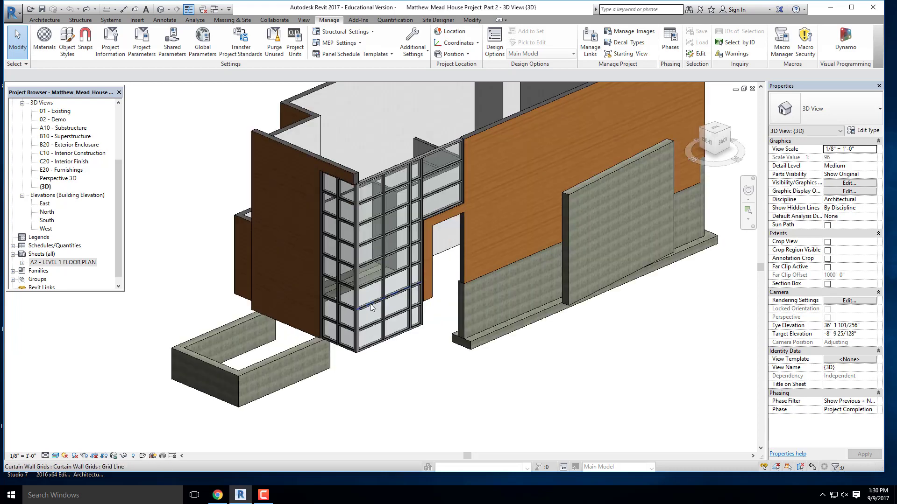
middle_drag(390, 300, 410, 337)
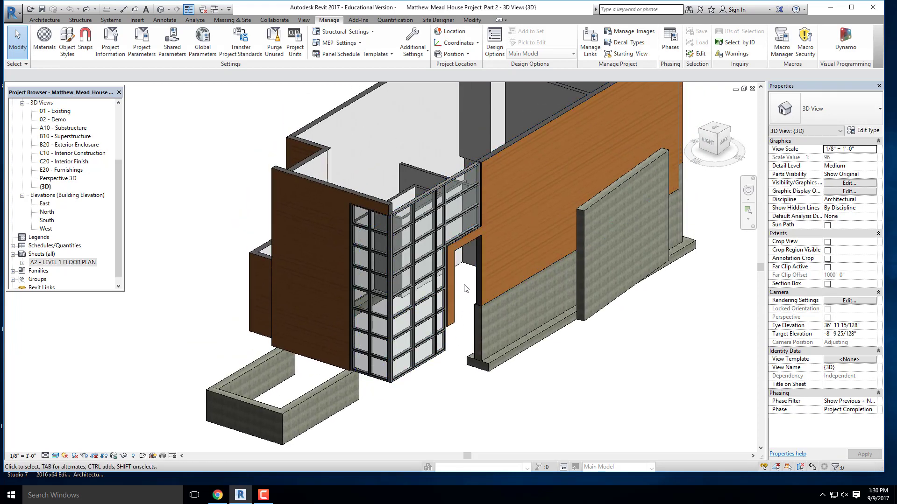
shift+middle_drag(464, 285, 437, 289)
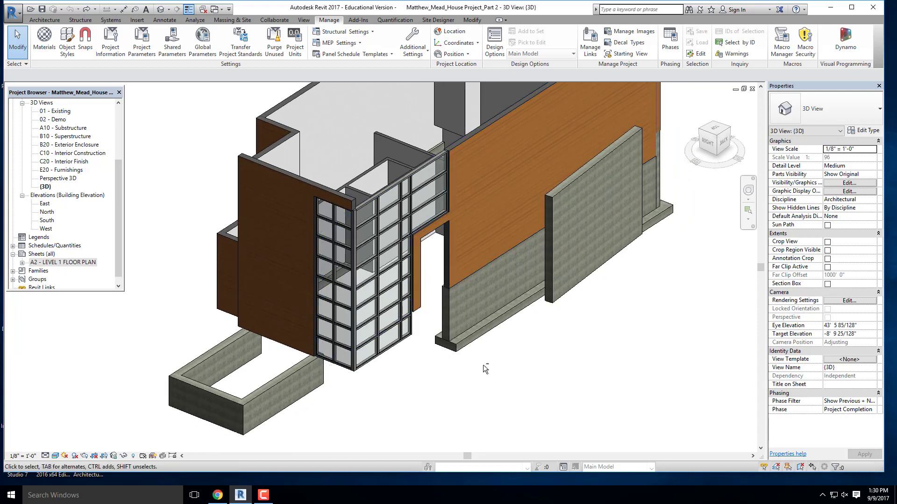
shift+middle_drag(483, 365, 490, 354)
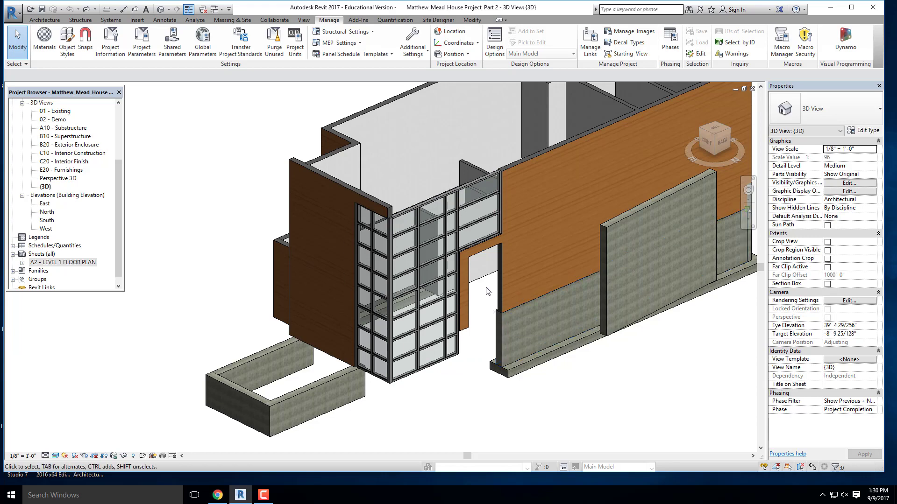
shift+middle_drag(460, 337, 451, 315)
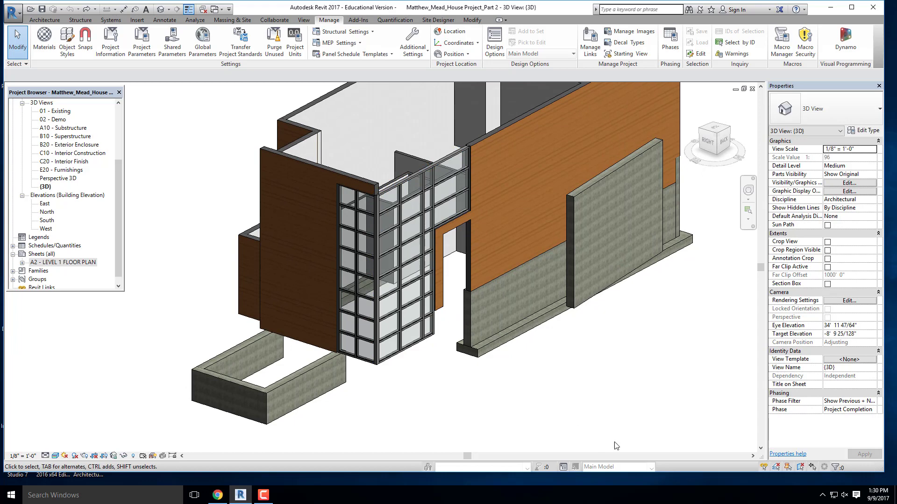
Create a new design option set and add a second option to it beside the primary one.
click(495, 45)
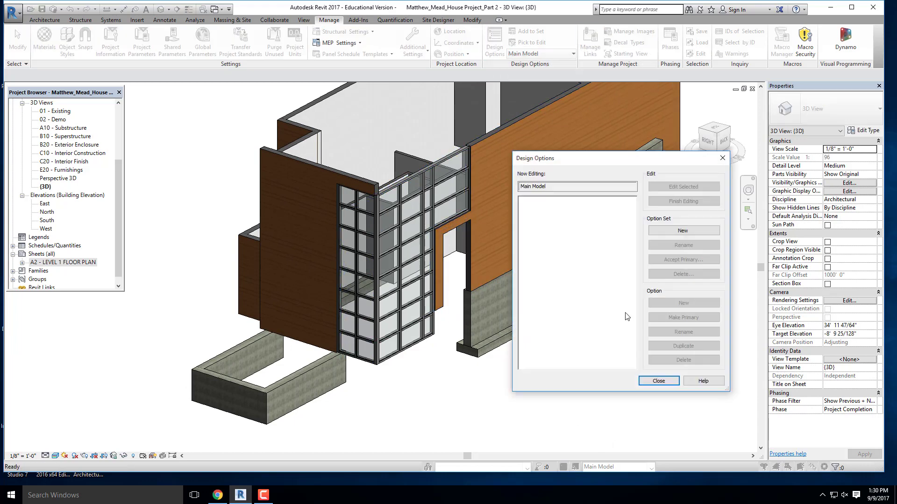
click(689, 230)
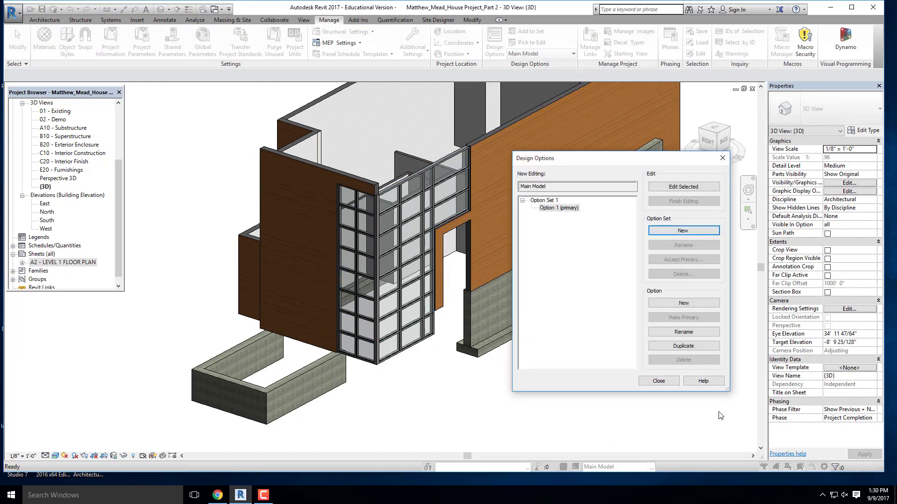
click(678, 304)
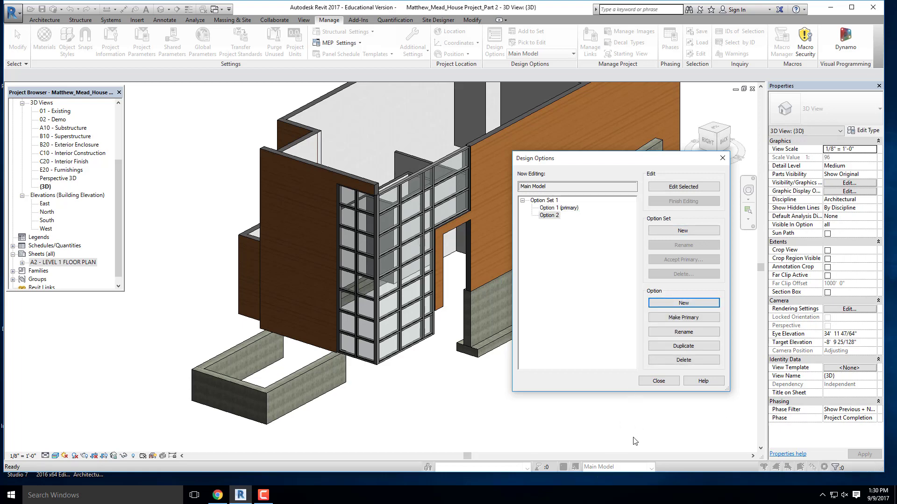
click(658, 381)
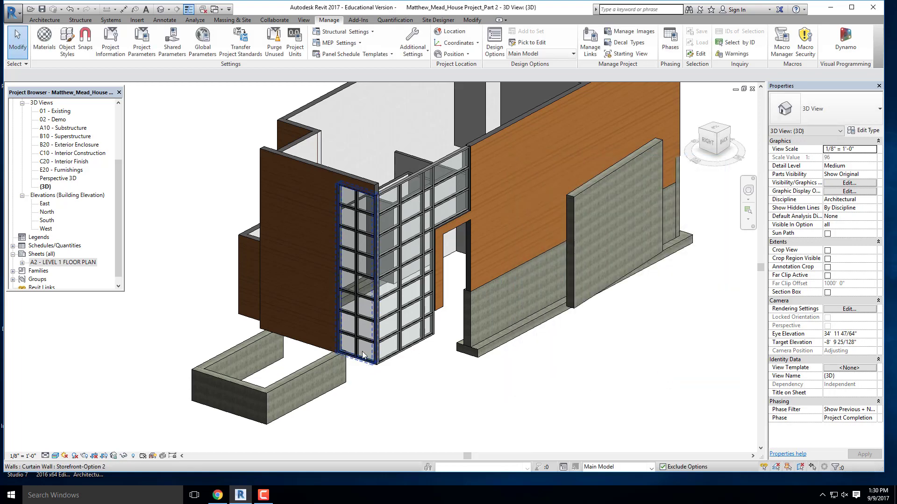
click(323, 171)
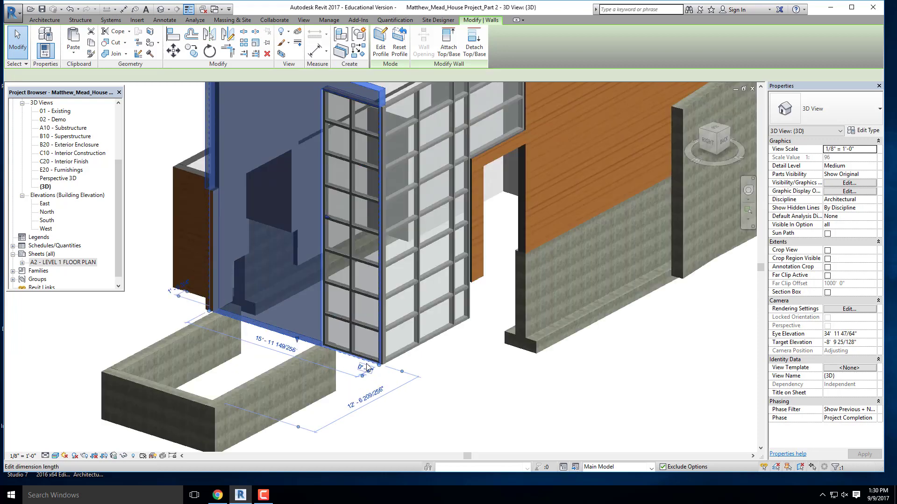
scroll(373, 362, up, 2)
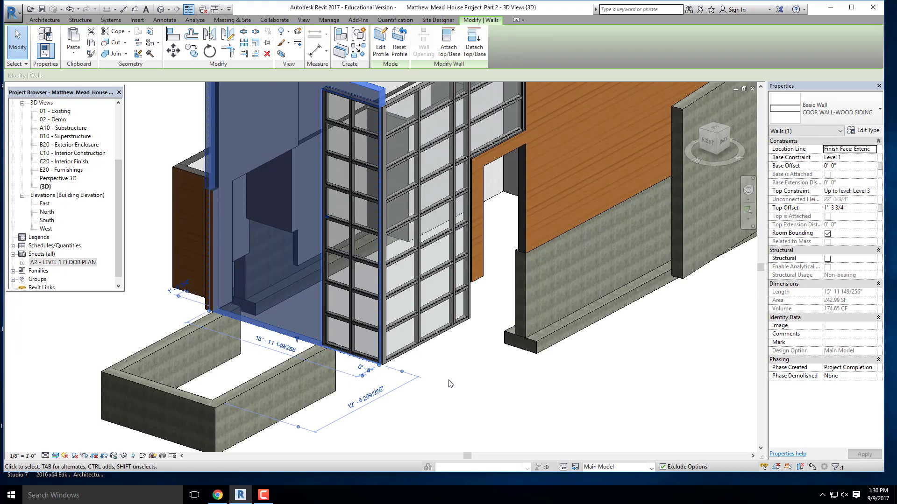
click(465, 388)
scroll(430, 377, down, 3)
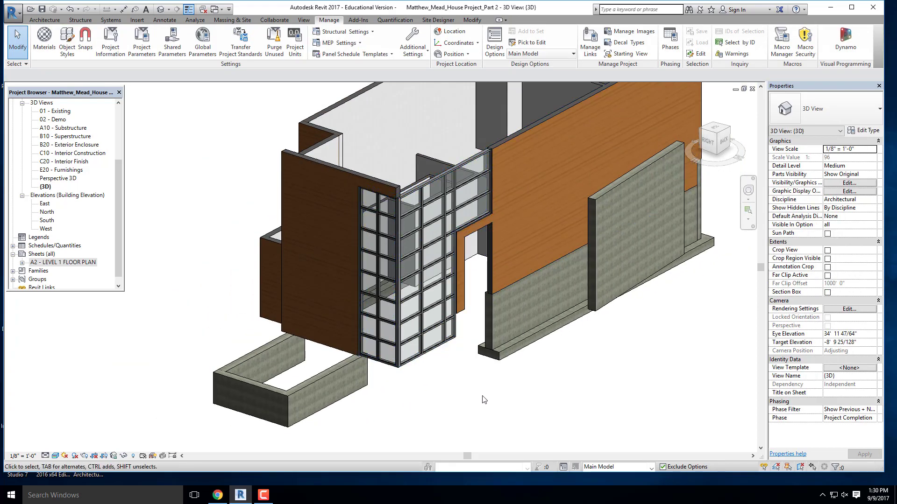
Add the two corner storefront curtain walls and the two adjoining wood siding walls to both options of Option Set 1.
scroll(434, 400, up, 2)
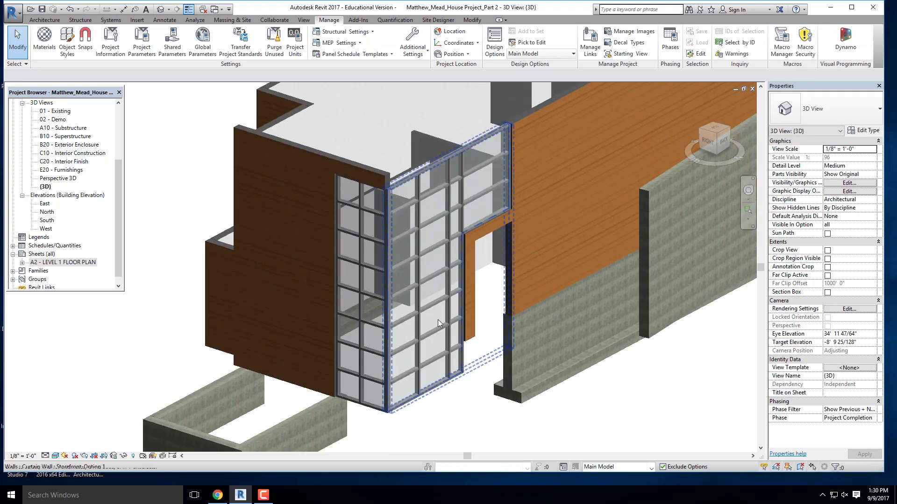
click(432, 398)
scroll(363, 412, up, 4)
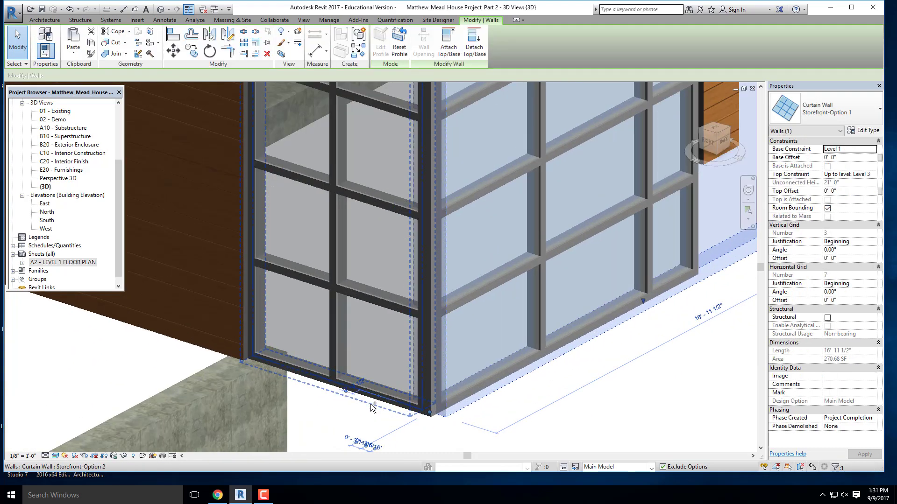
ctrl+click(371, 404)
scroll(290, 212, down, 6)
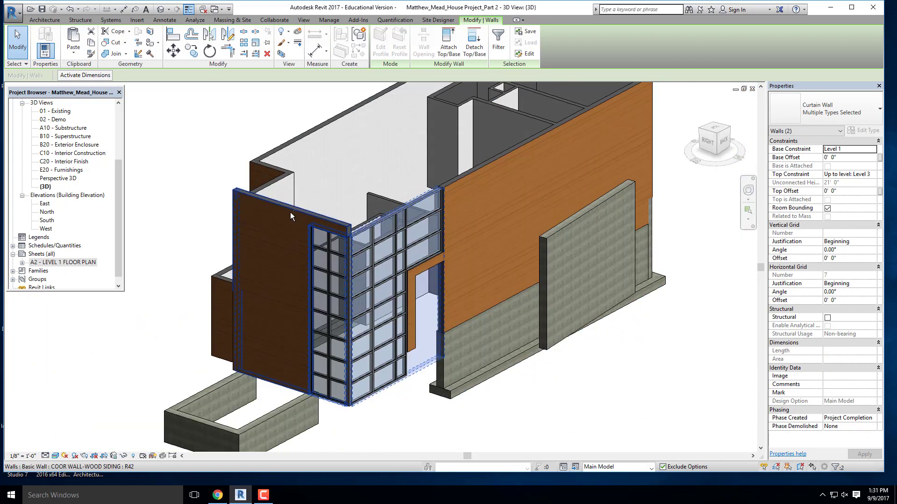
ctrl+click(290, 212)
ctrl+click(464, 180)
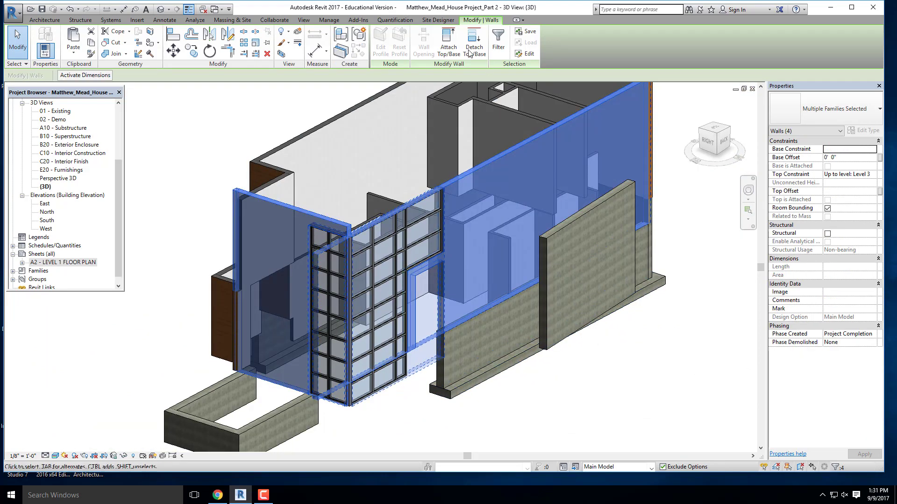
click(329, 20)
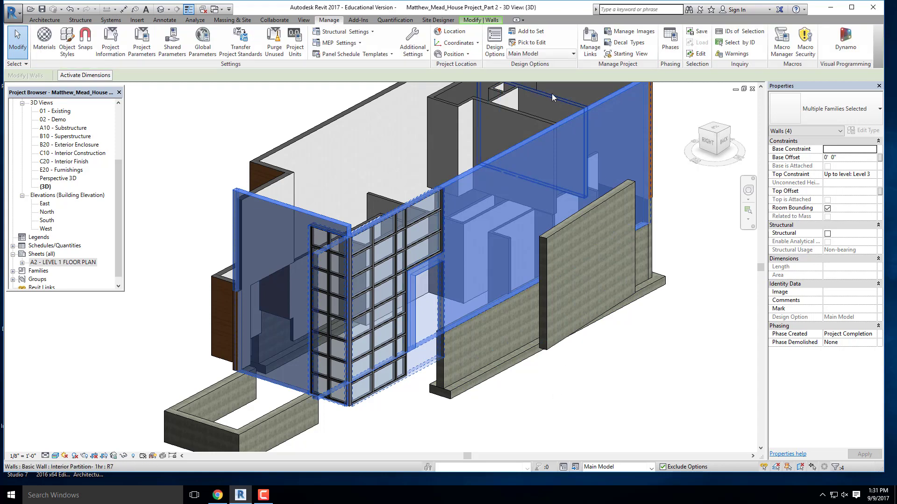
click(524, 31)
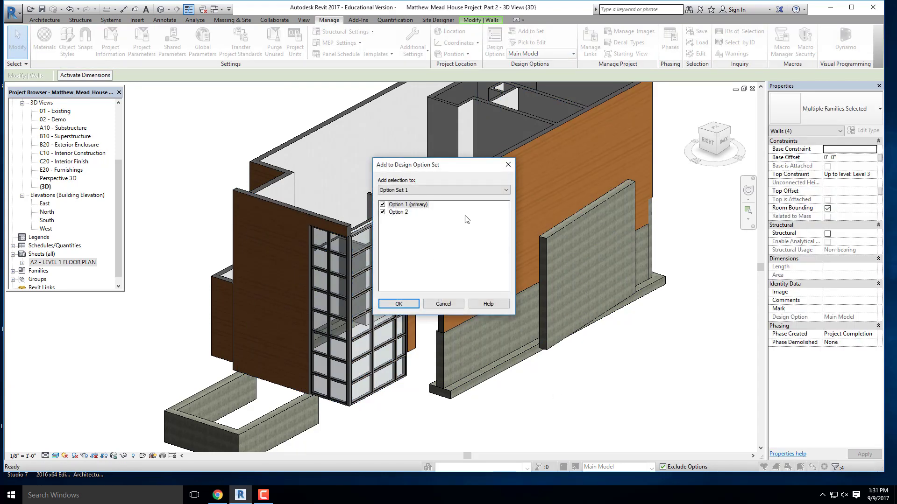
click(399, 304)
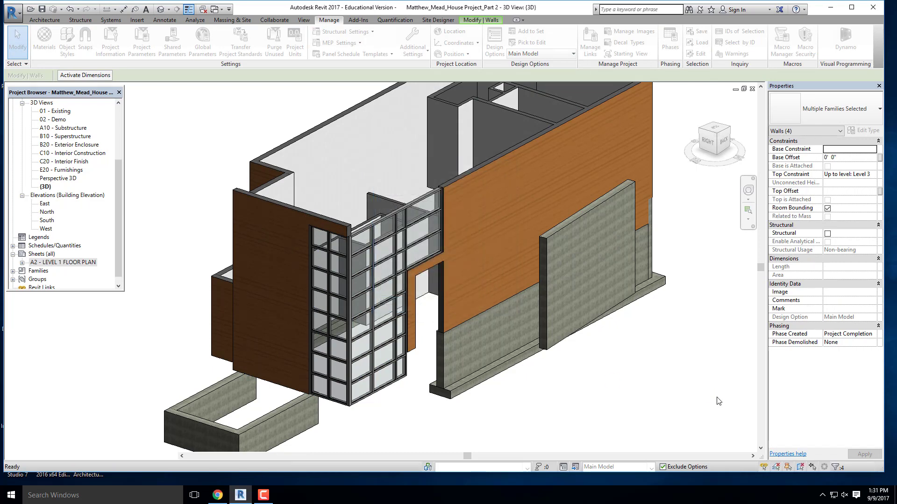
Activate Option 1 and switch over to Option 2 as the design option being edited.
click(540, 53)
click(528, 70)
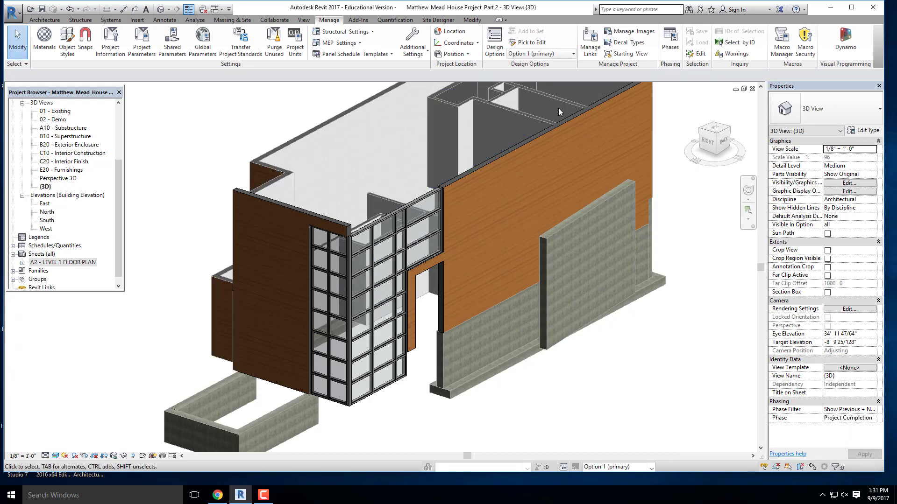
click(539, 53)
click(528, 91)
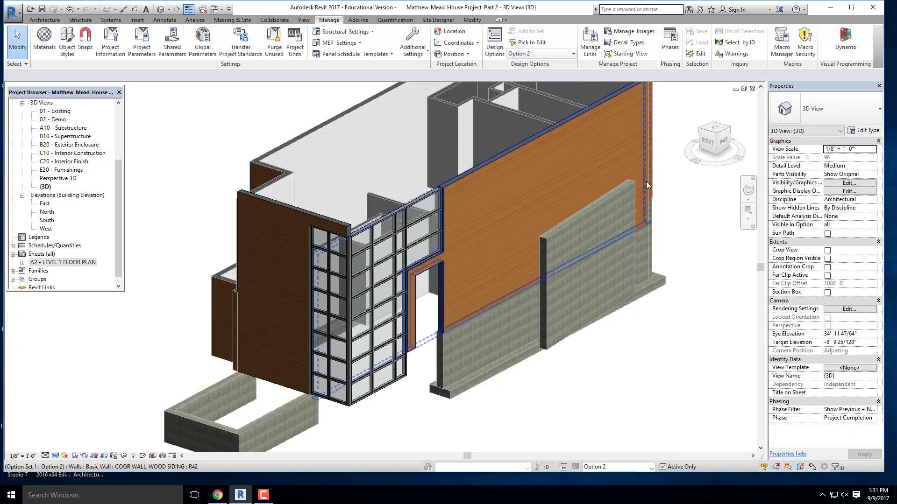
click(532, 55)
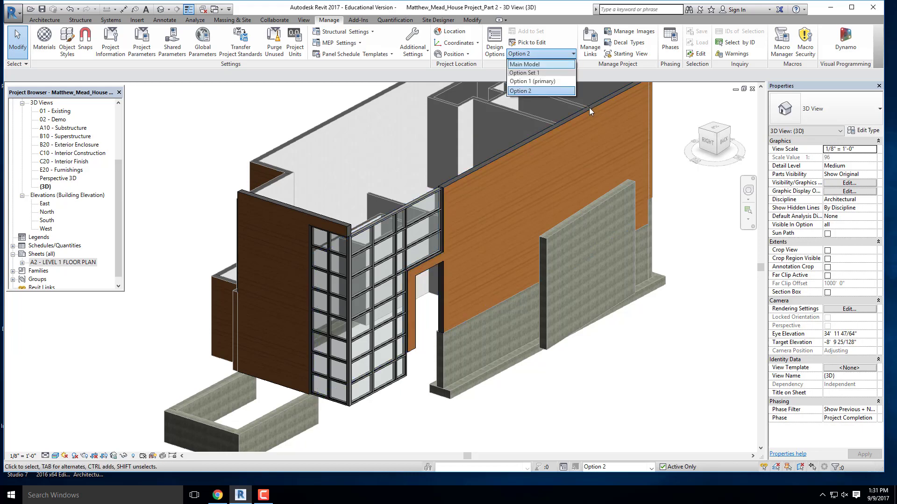
click(520, 91)
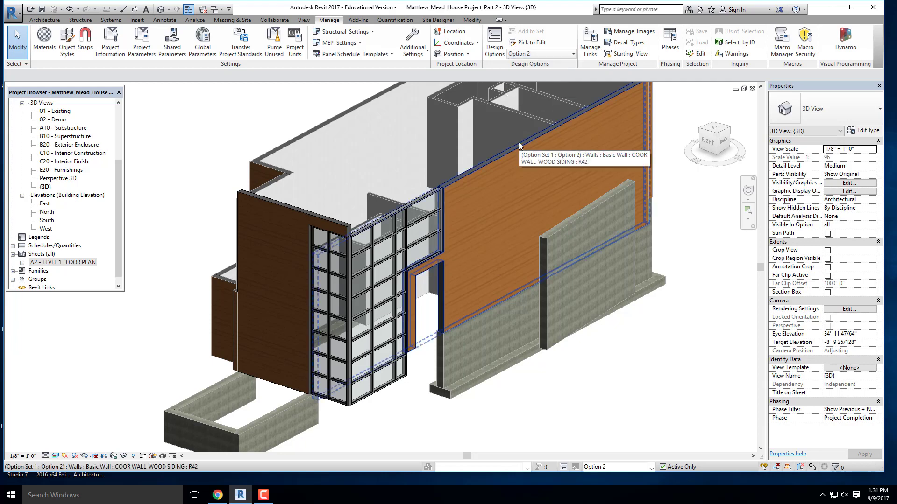
middle_drag(470, 216, 522, 176)
scroll(392, 378, up, 1)
middle_drag(392, 380, 349, 388)
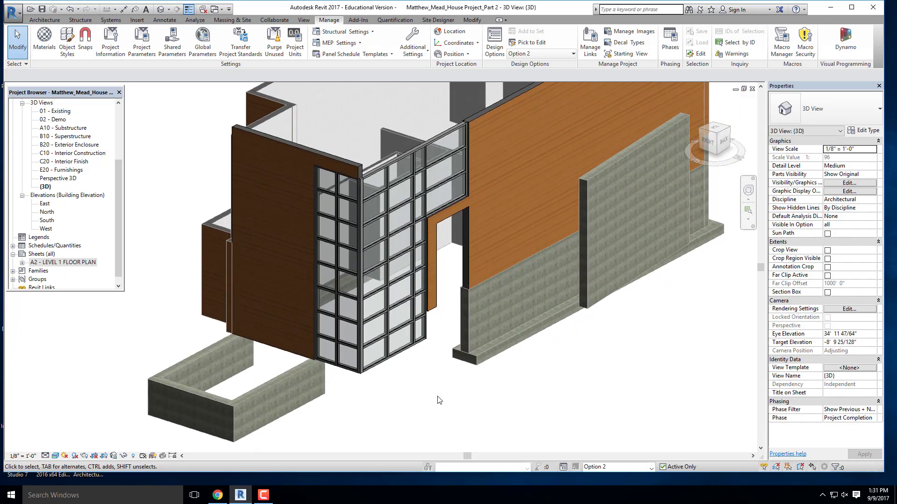
middle_drag(438, 398, 395, 397)
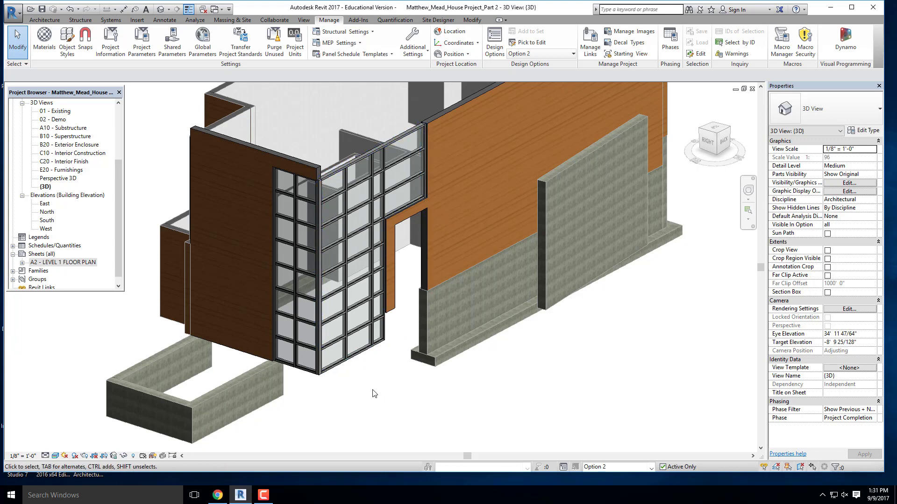
middle_drag(396, 397, 433, 403)
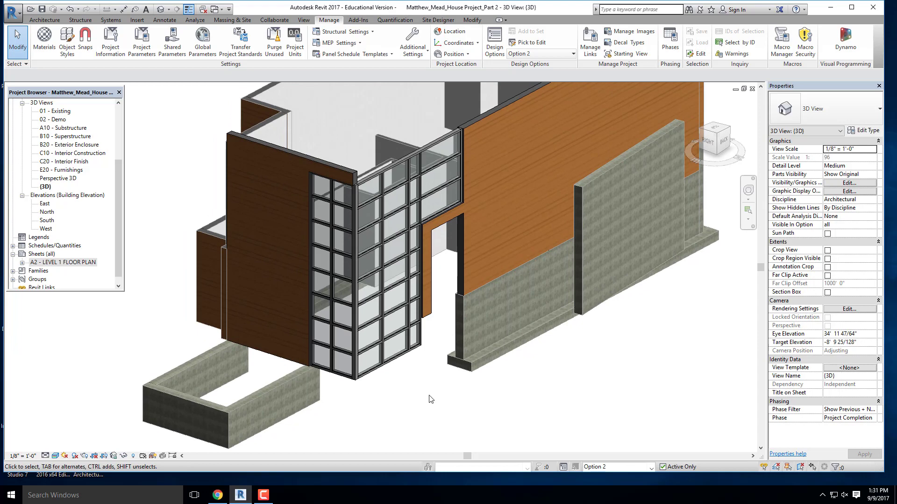
Cut both corner storefront curtain walls out of Option 2 to the clipboard.
scroll(413, 383, up, 2)
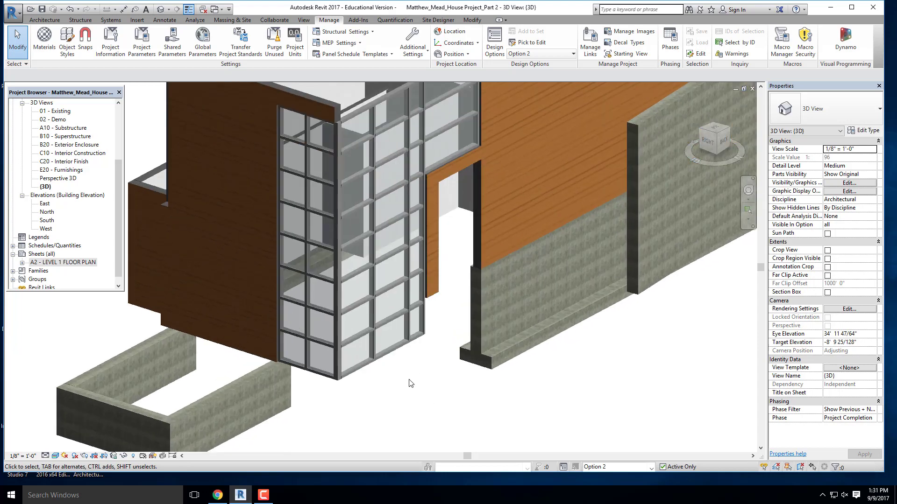
click(380, 368)
scroll(292, 374, up, 4)
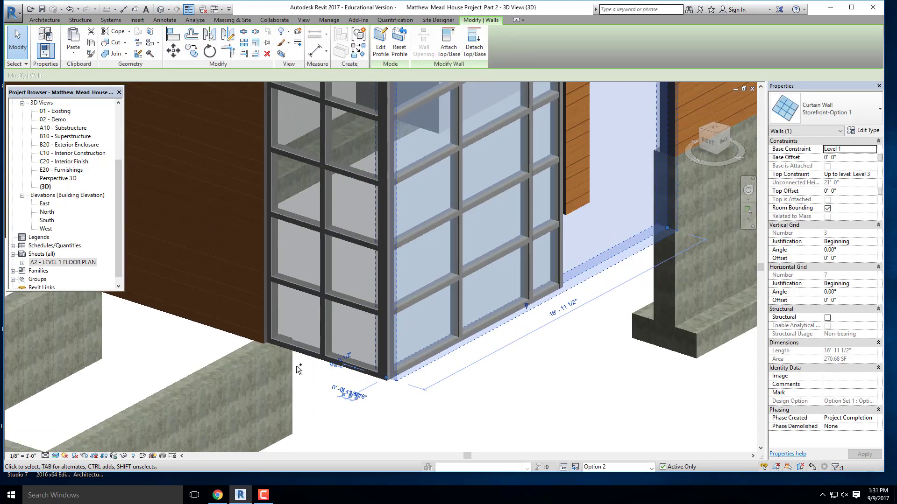
ctrl+click(311, 362)
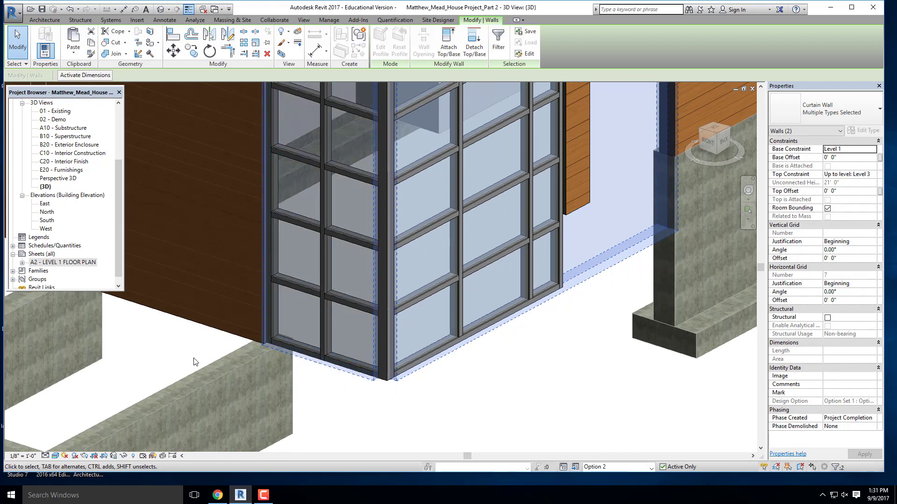
scroll(404, 416, down, 5)
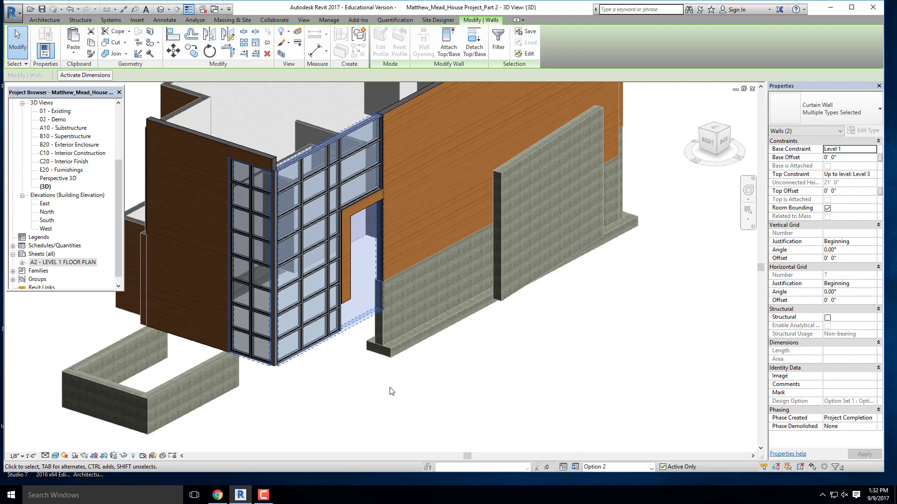
key(Delete)
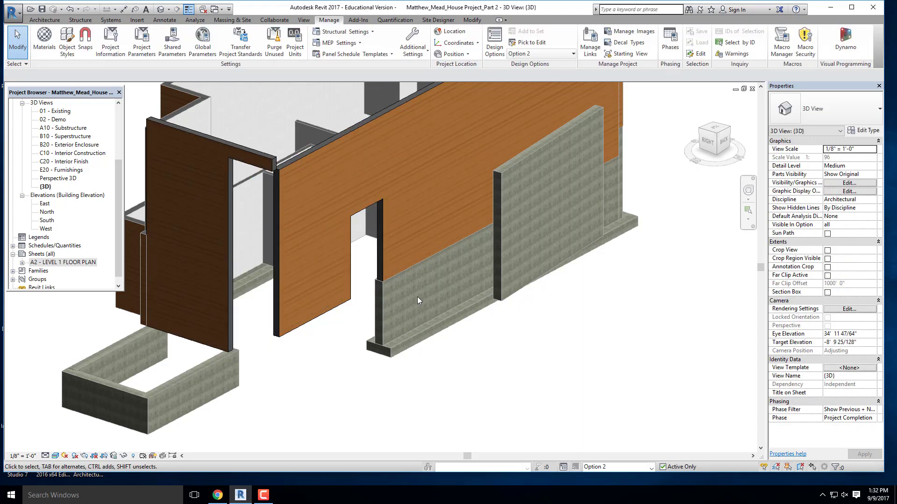
Paste the two storefront curtain walls into Option 2, aligned to the same place.
click(312, 155)
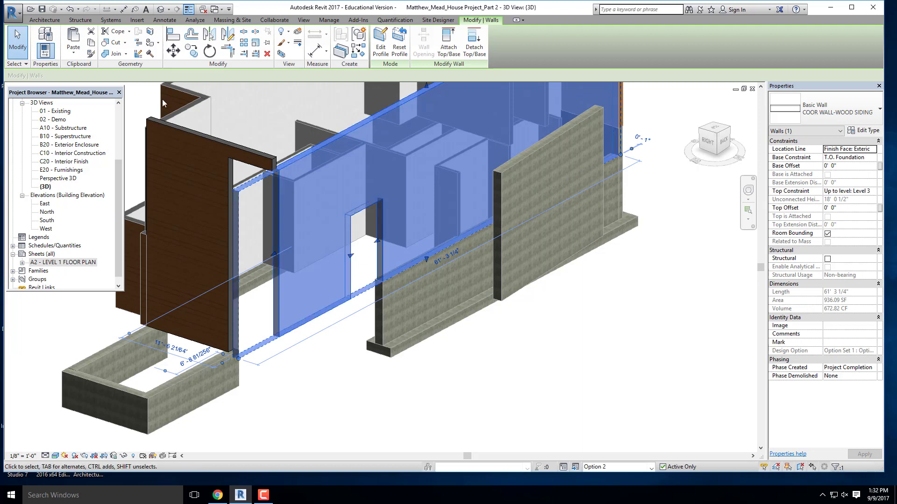
click(73, 53)
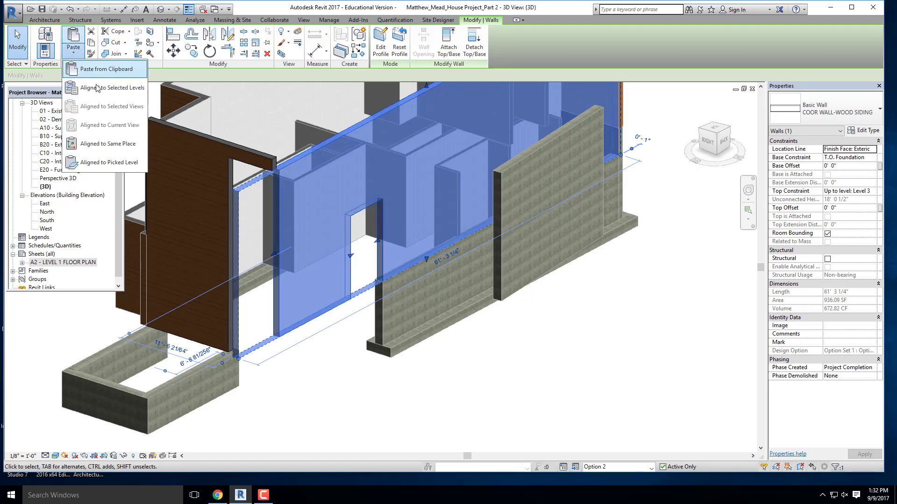
click(102, 145)
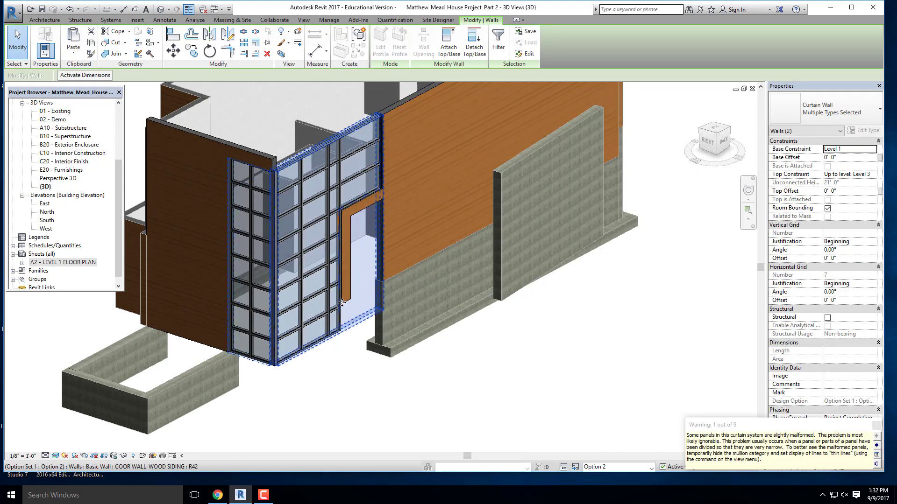
middle_drag(316, 286, 336, 220)
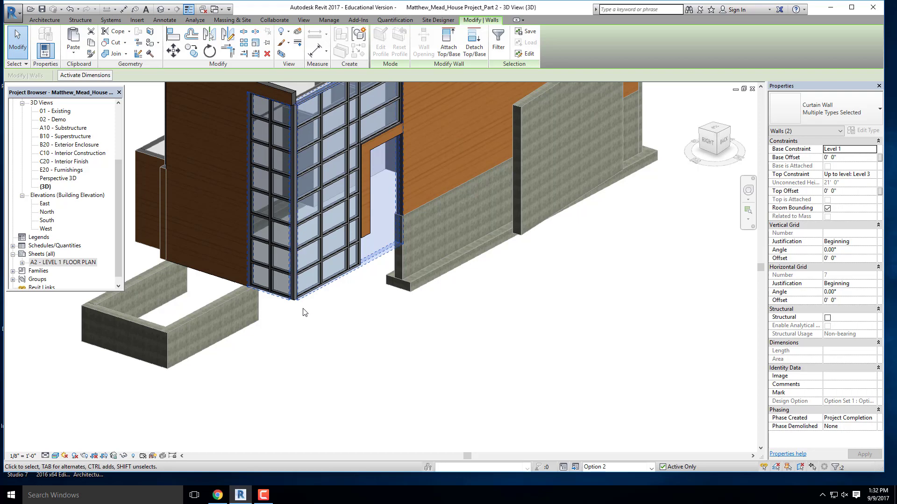
middle_drag(311, 305, 308, 360)
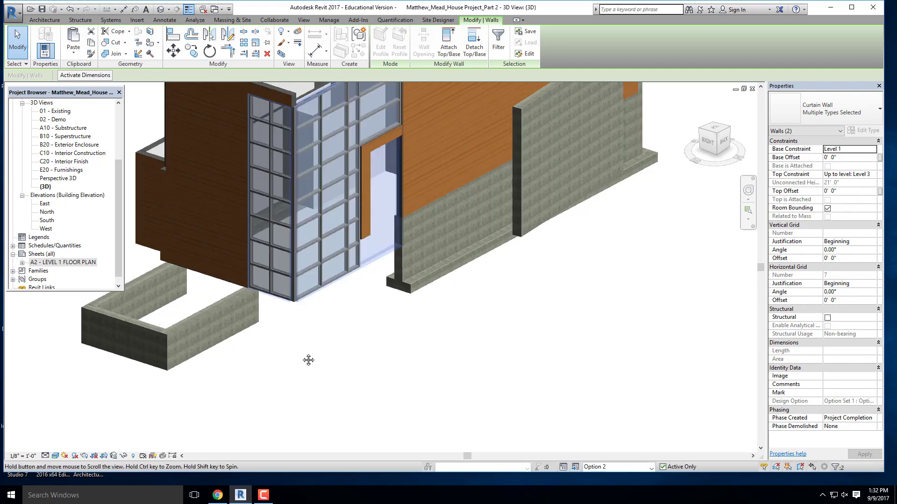
Deselect the pasted walls and select the vertical grid line nearest the doorway on Option 2's storefront curtain wall.
scroll(337, 353, up, 2)
click(367, 357)
middle_drag(358, 313, 383, 372)
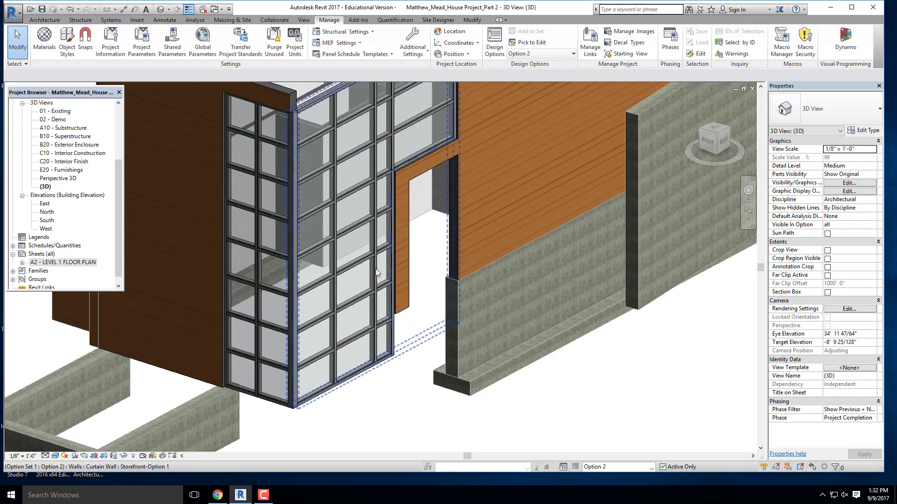
scroll(372, 272, up, 2)
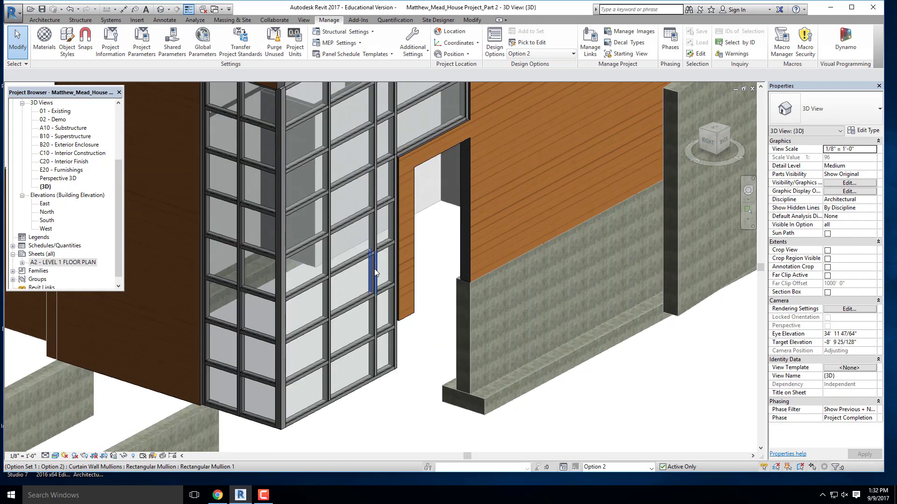
click(375, 273)
click(351, 214)
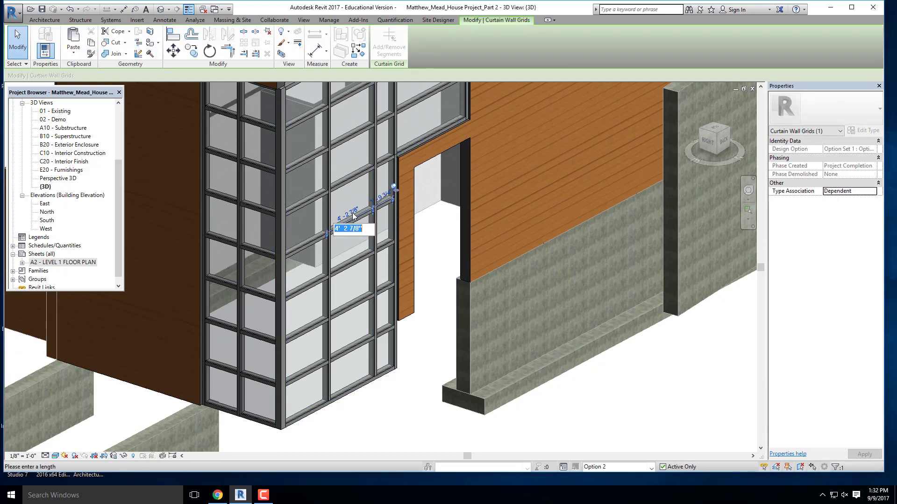
text(1)
key(Escape)
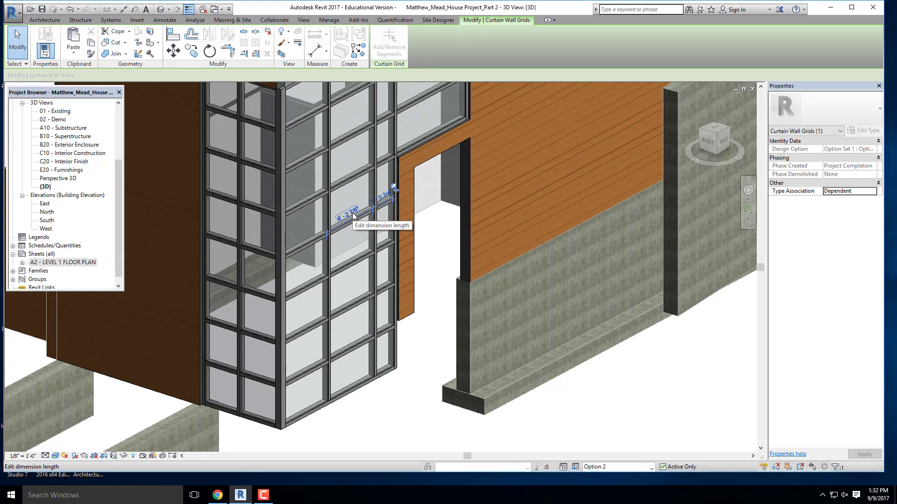
click(352, 215)
key(Escape)
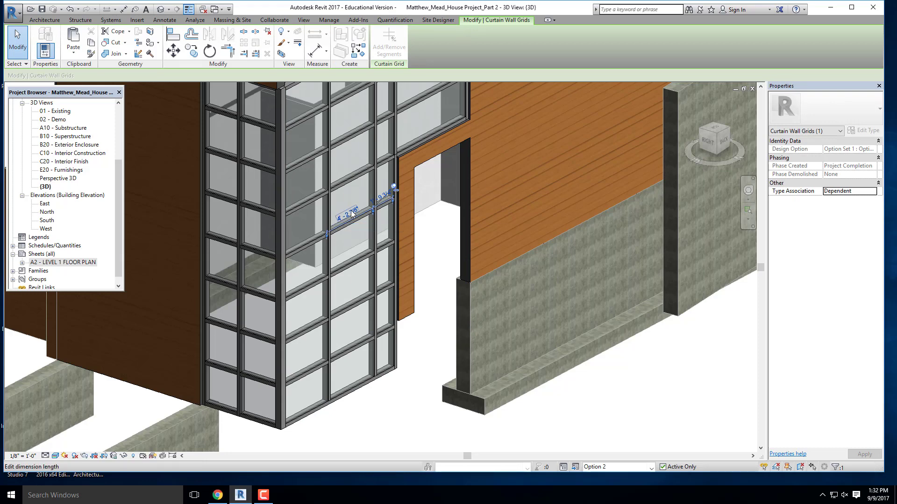
Unpin the selected vertical curtain grid line and set its distance from the neighbouring grid line toward the building corner to 1'.
click(395, 187)
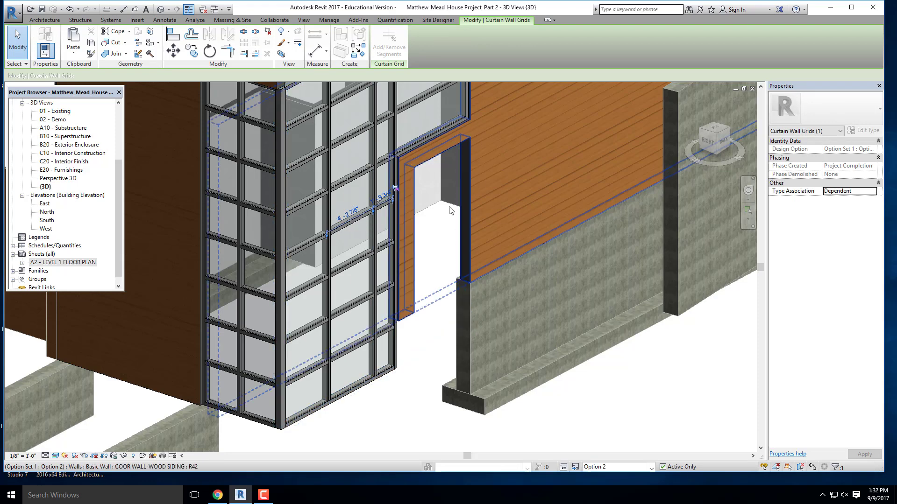
click(352, 213)
text(1)
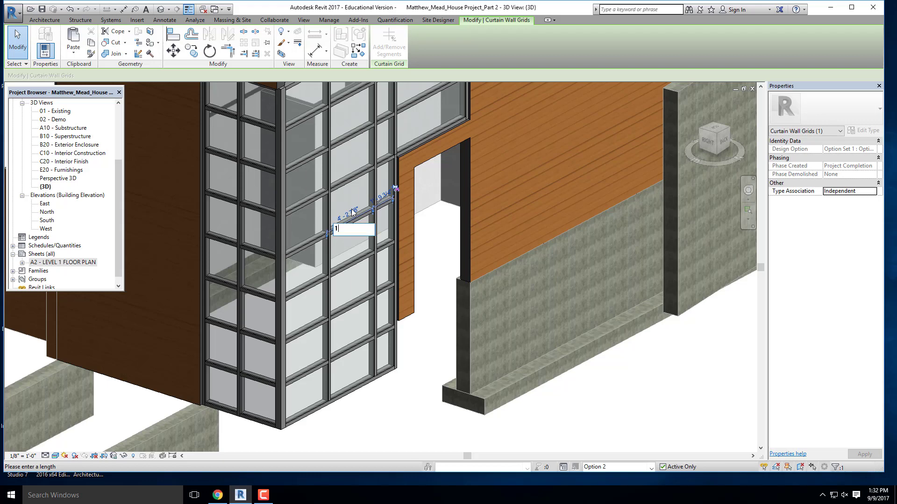
key(Return)
scroll(334, 271, down, 3)
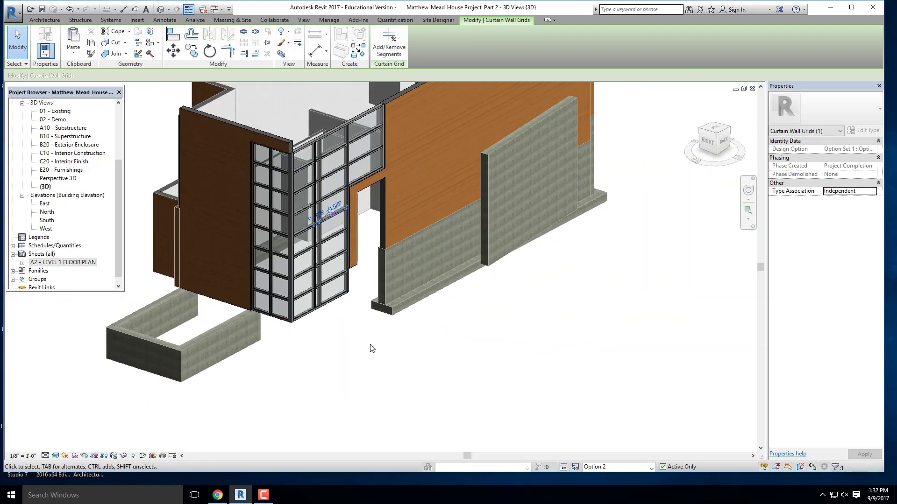
click(370, 346)
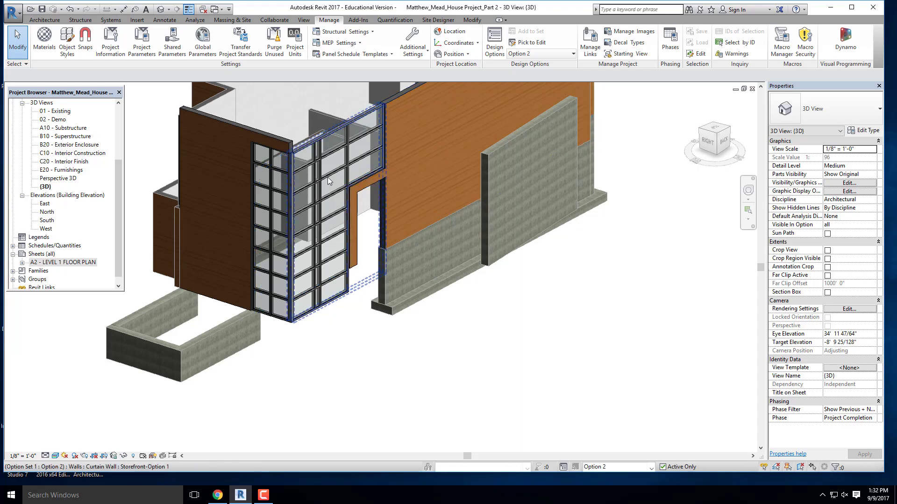
Compare the corner storefront designs by making Option 1 the active design option and switching back to Option 2.
middle_drag(377, 284, 403, 312)
scroll(325, 204, up, 2)
scroll(478, 350, down, 3)
scroll(398, 330, up, 3)
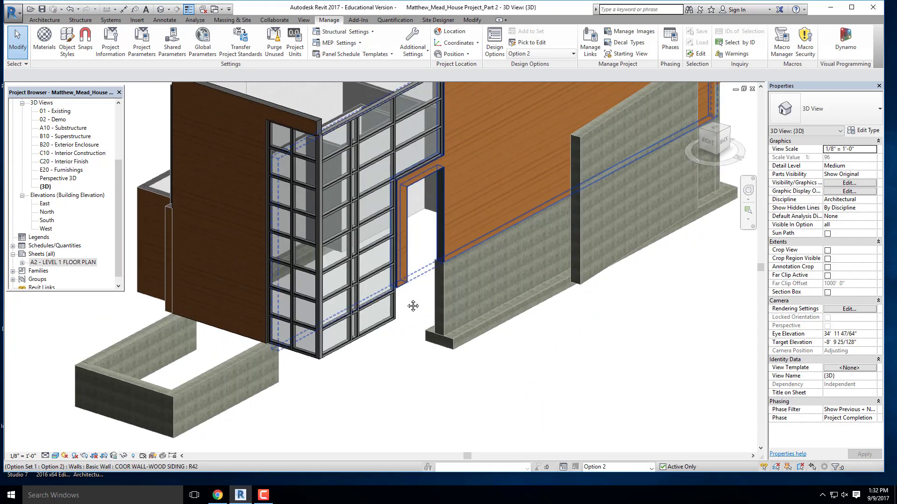
click(547, 54)
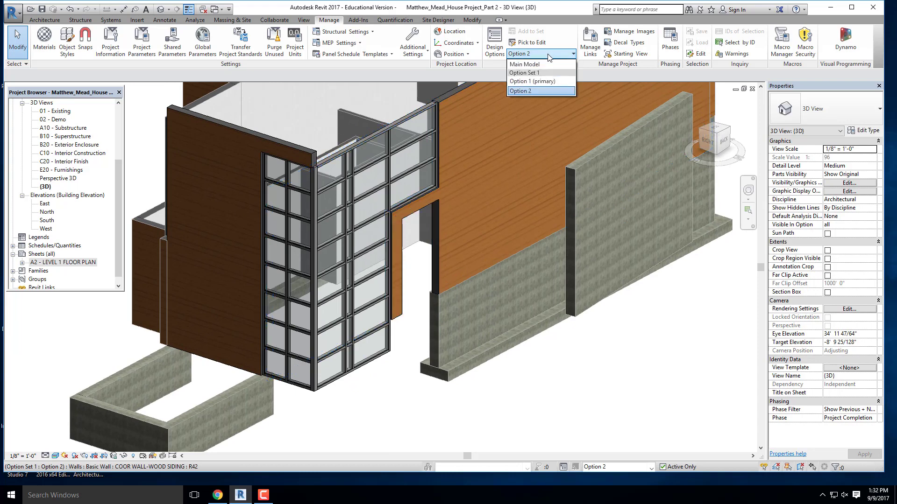
click(530, 81)
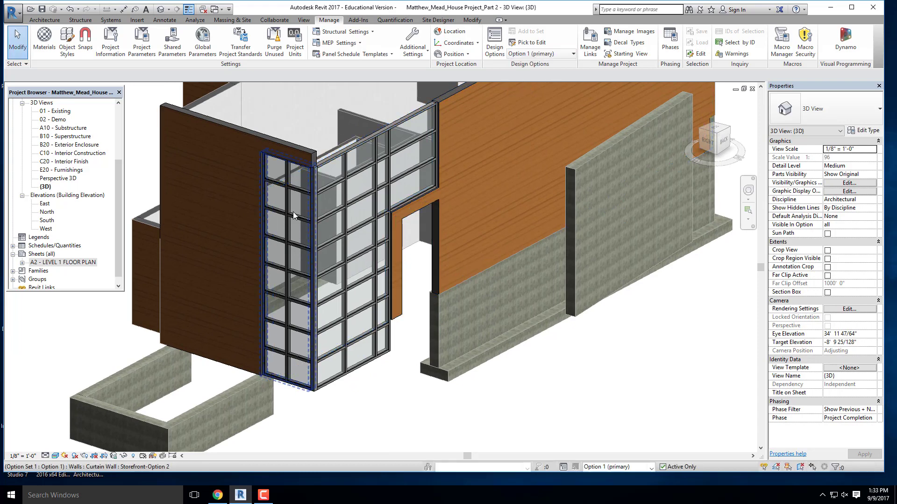
scroll(390, 201, down, 1)
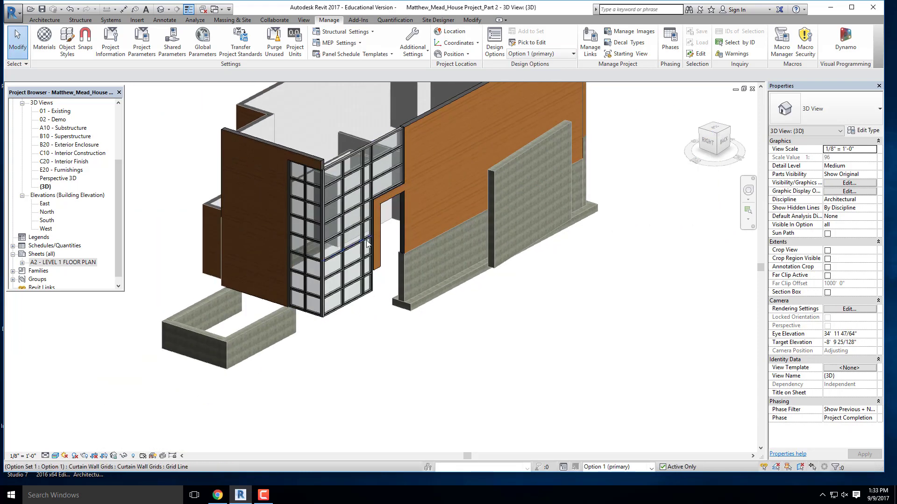
click(539, 53)
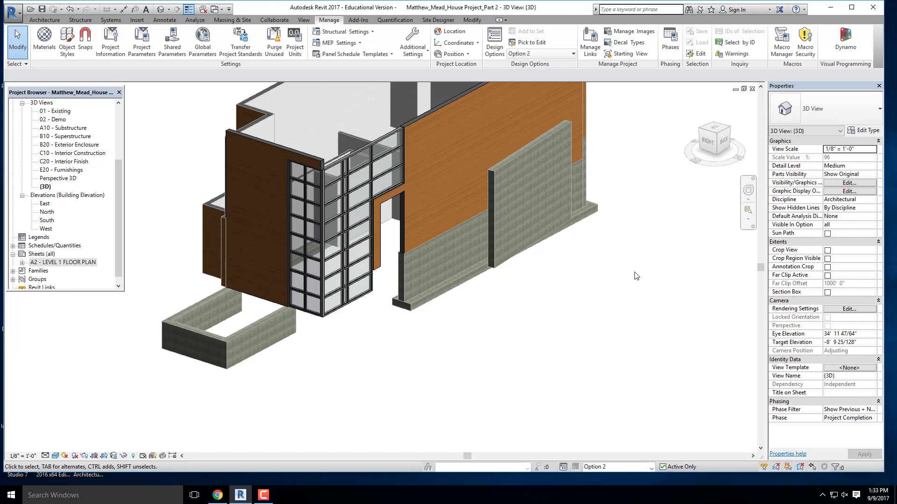
Return to the Main Model and examine the corner storefront walls from different angles.
click(542, 54)
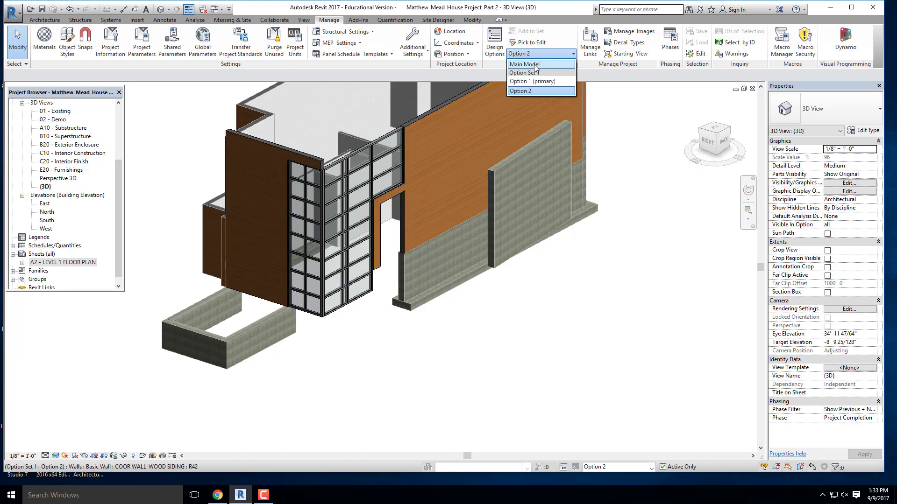
click(534, 65)
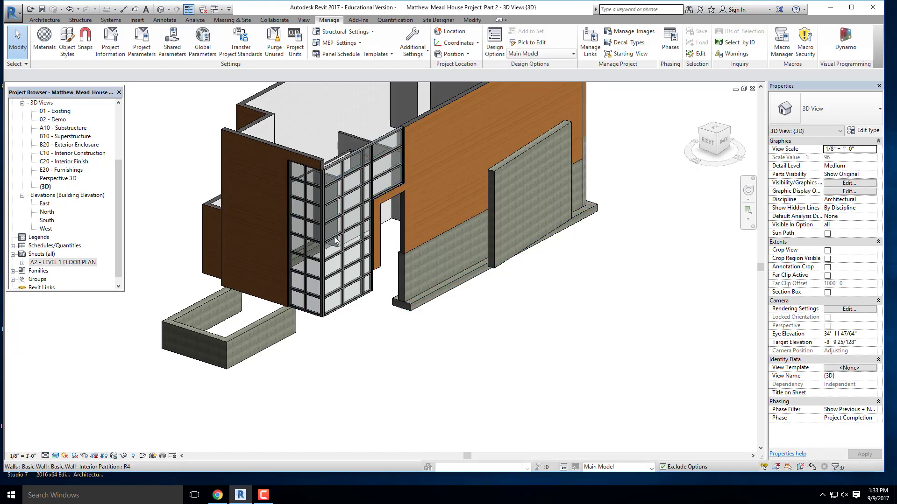
shift+middle_drag(327, 260, 348, 270)
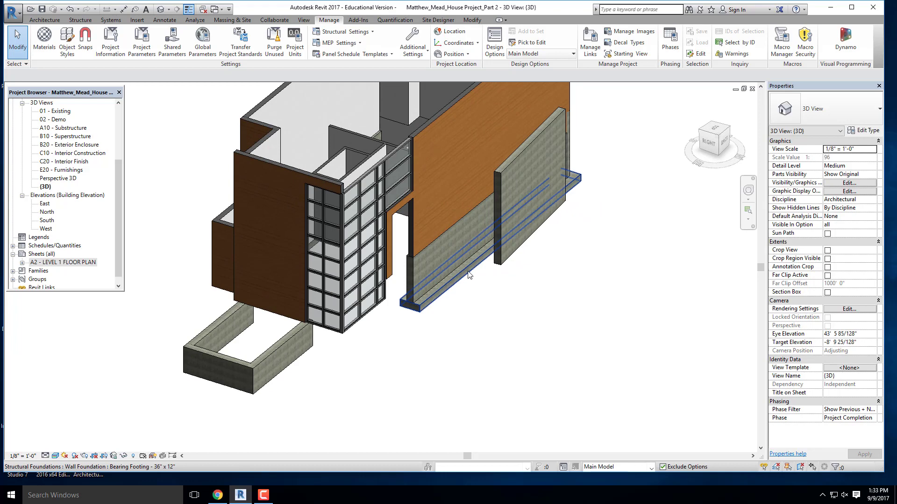
click(364, 281)
click(396, 345)
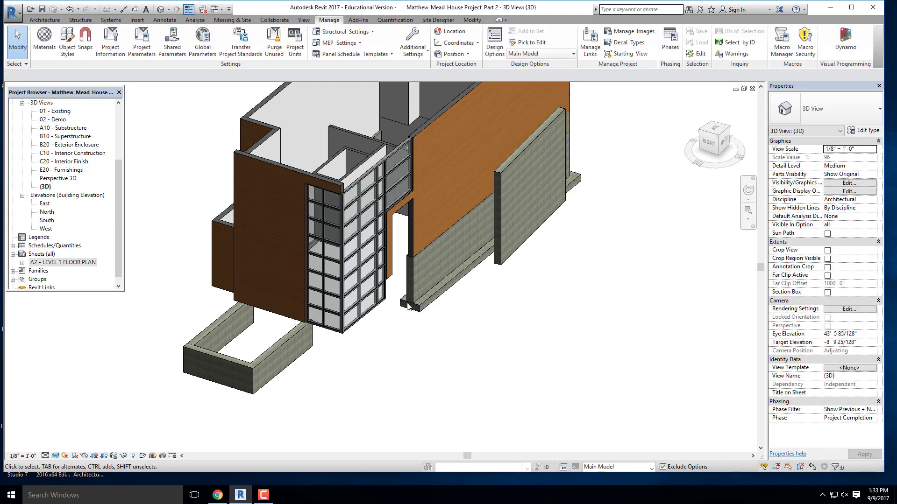
shift+middle_drag(328, 205, 330, 226)
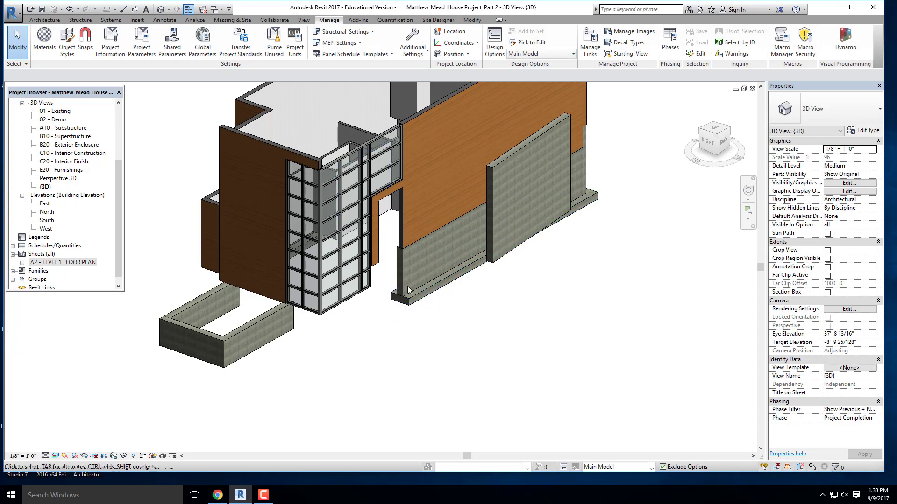
Make Option 2 the active design option and cut both of its corner storefront curtain walls to the clipboard.
click(544, 56)
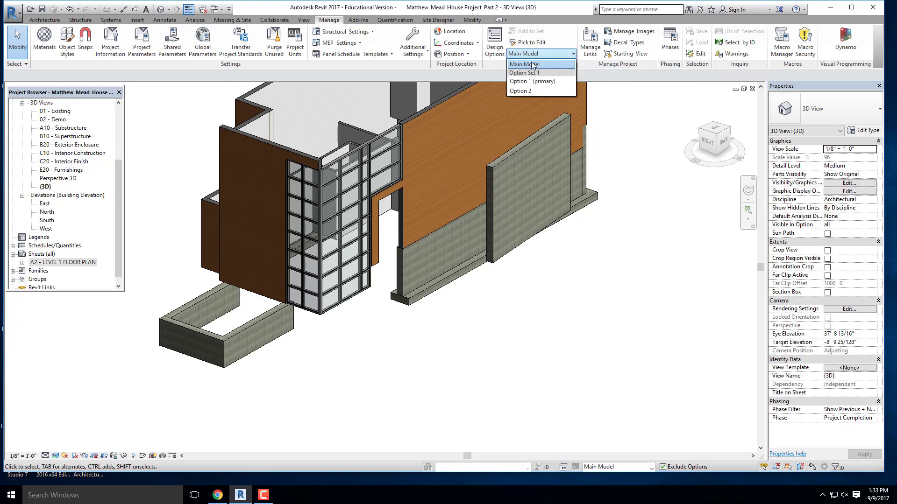
click(529, 91)
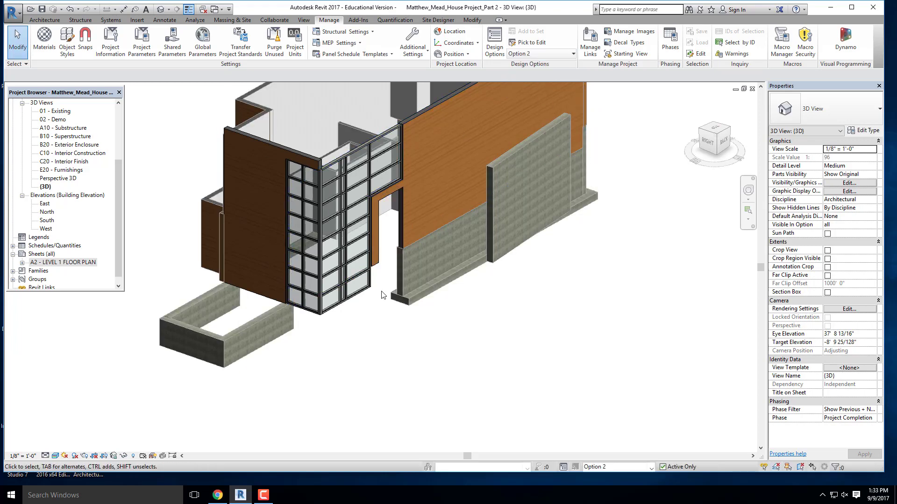
scroll(346, 299, up, 3)
scroll(346, 309, down, 1)
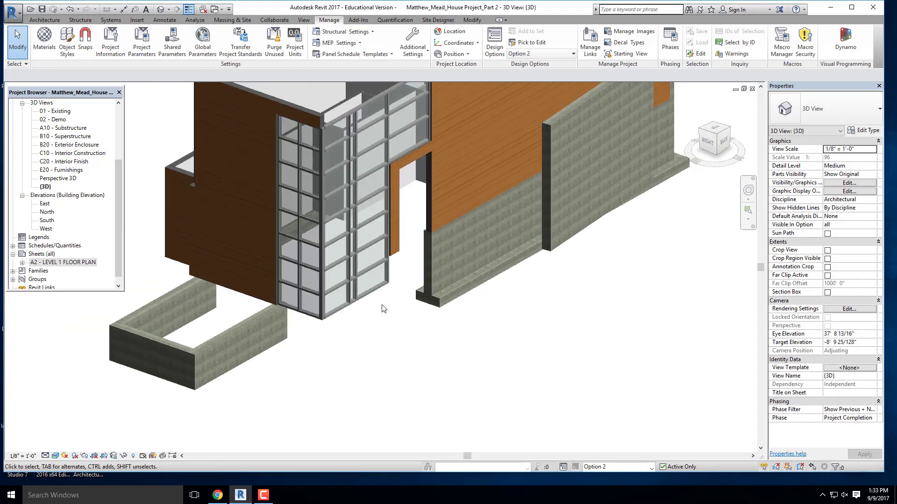
click(346, 309)
ctrl+click(298, 321)
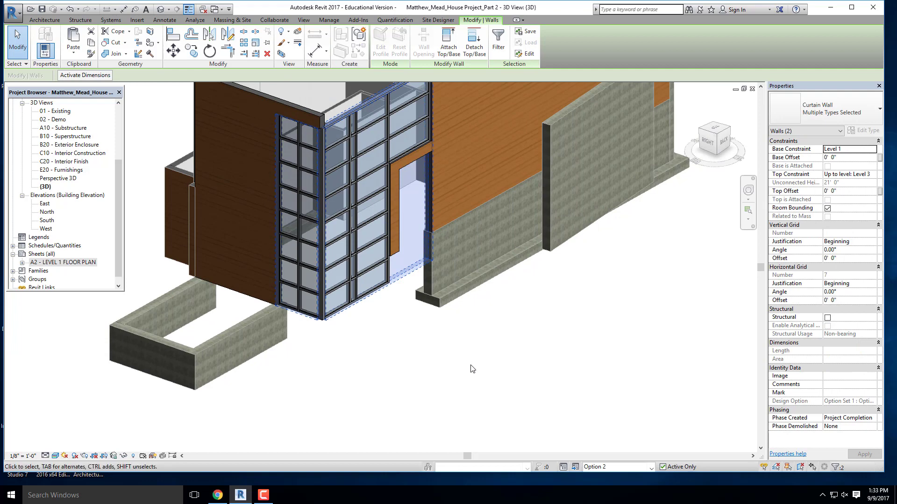
key(Delete)
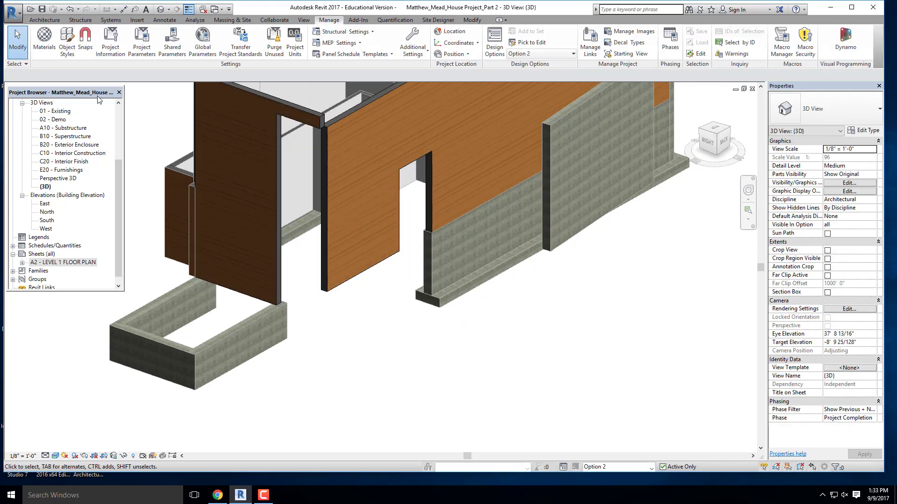
Paste the two storefront curtain walls back into Option 2, aligned to the same place, and clear the selection.
click(274, 234)
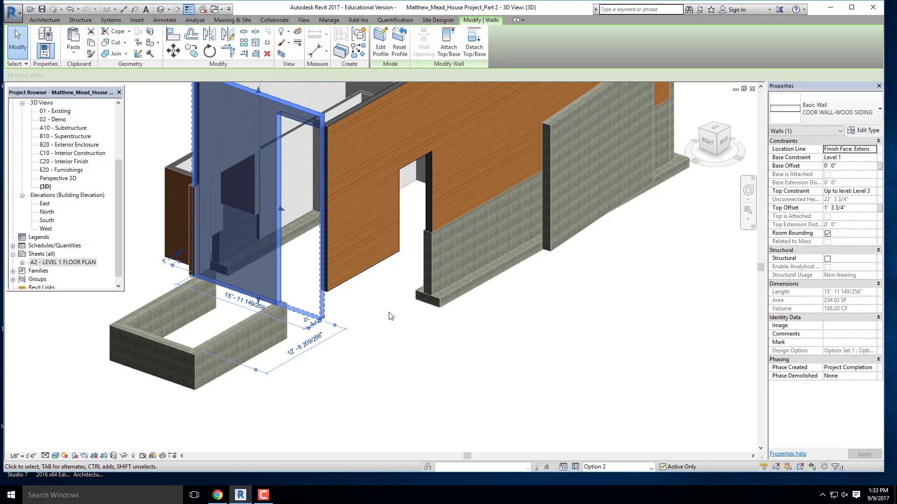
click(73, 50)
click(240, 223)
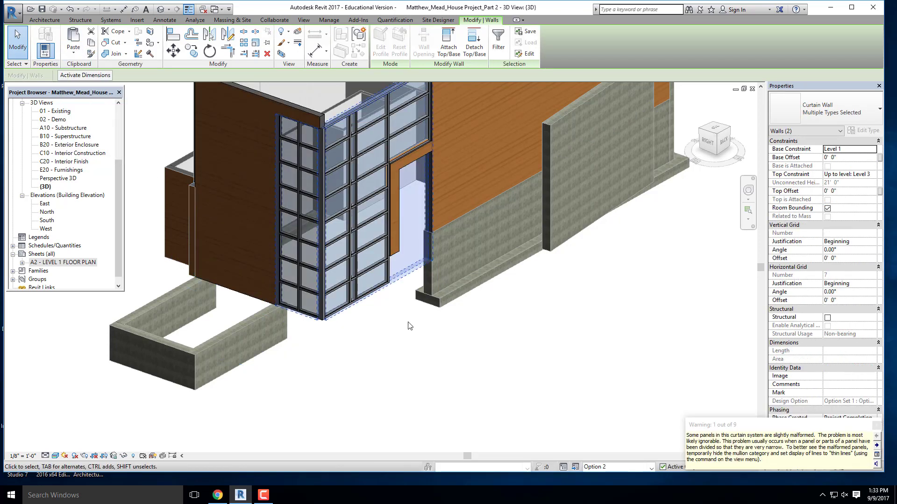
click(386, 314)
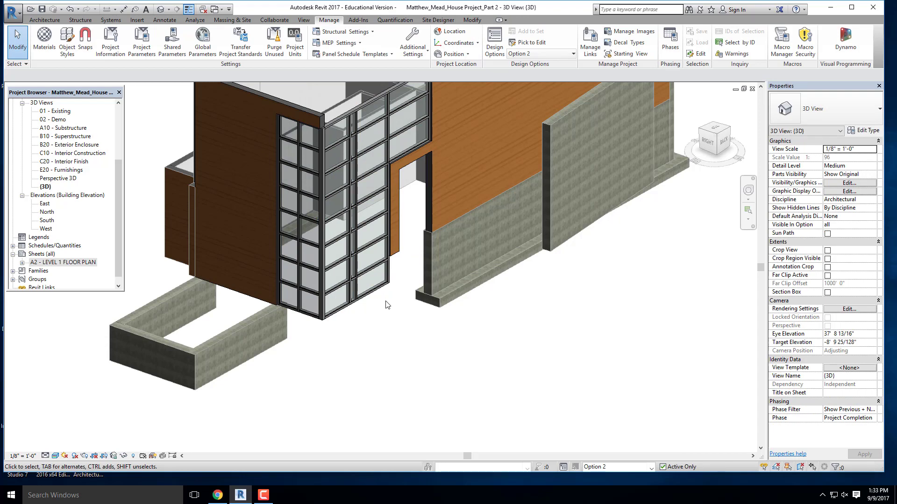
Switch to Option 1 to inspect its storefront and the whole house, and return to the Main Model.
click(539, 54)
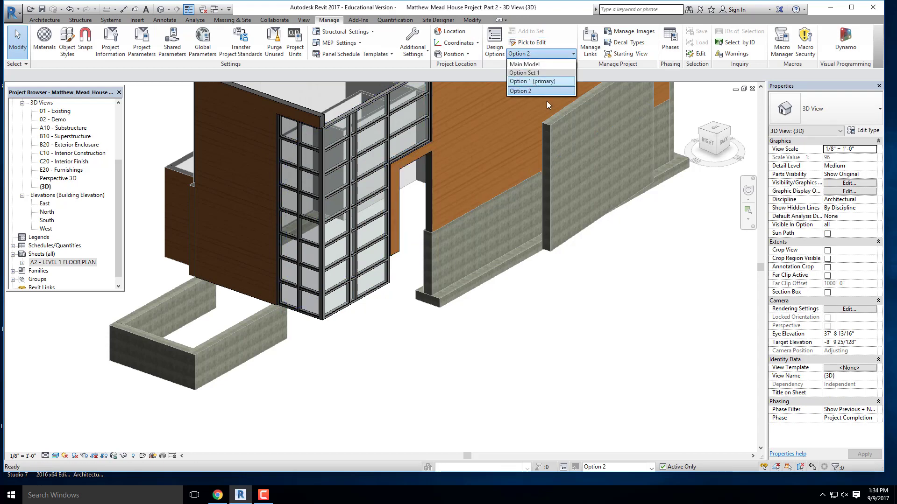
click(541, 81)
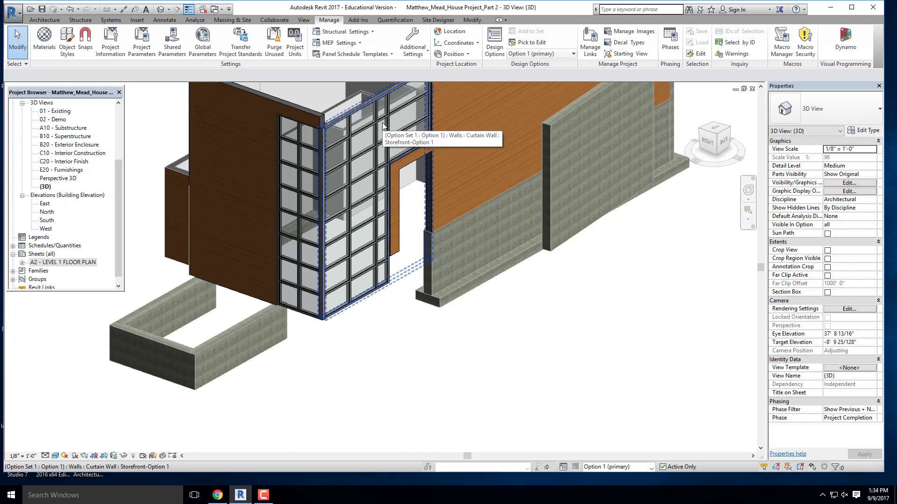
scroll(279, 125, down, 3)
middle_drag(308, 124, 325, 193)
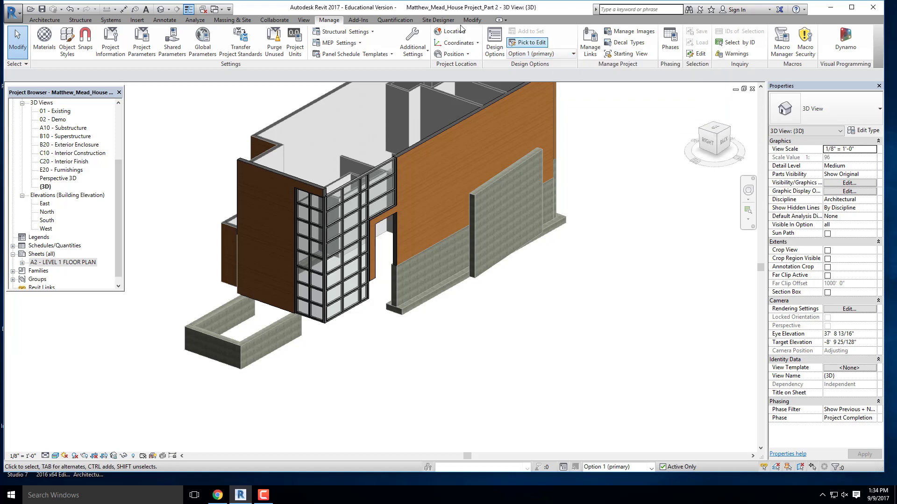
shift+middle_drag(461, 226, 402, 212)
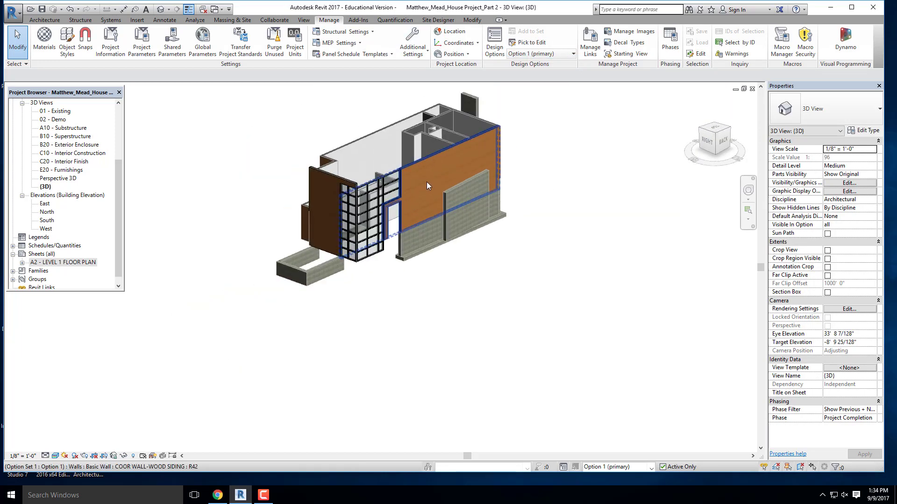
scroll(464, 268, up, 5)
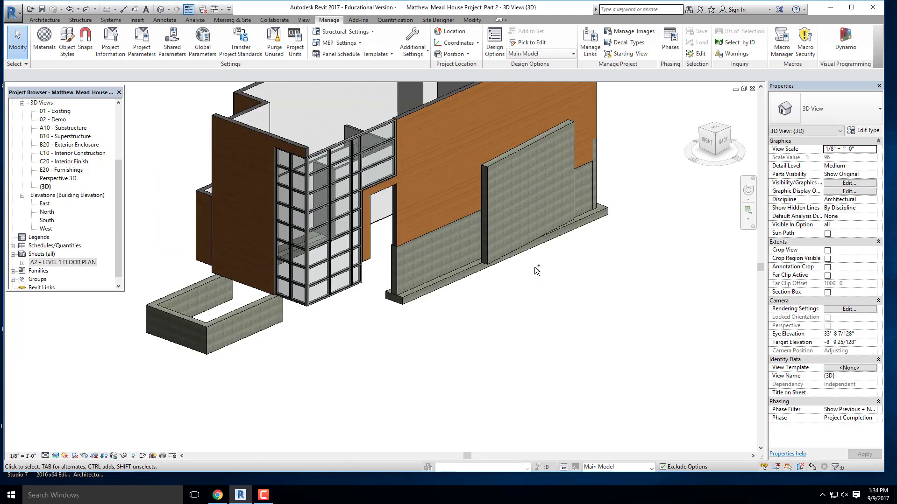
Make Option 2 the design option being edited again, focusing on the storefront and doorway area.
scroll(526, 258, up, 2)
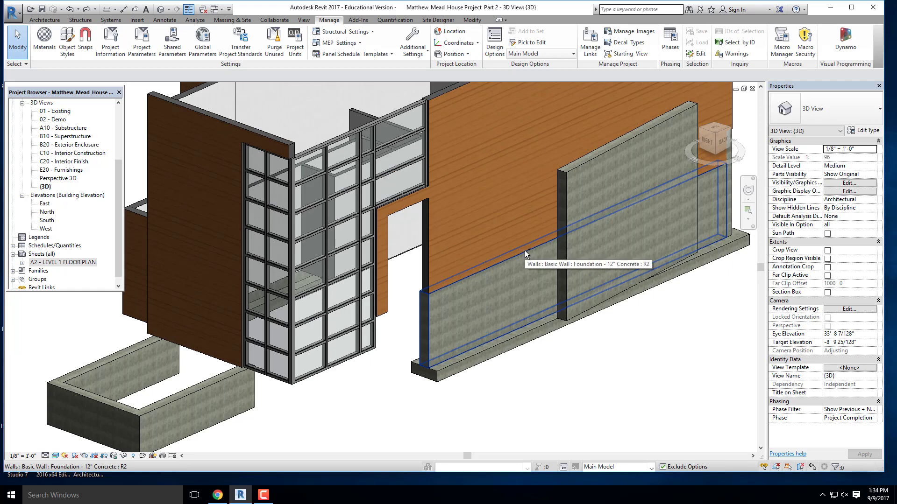
click(524, 250)
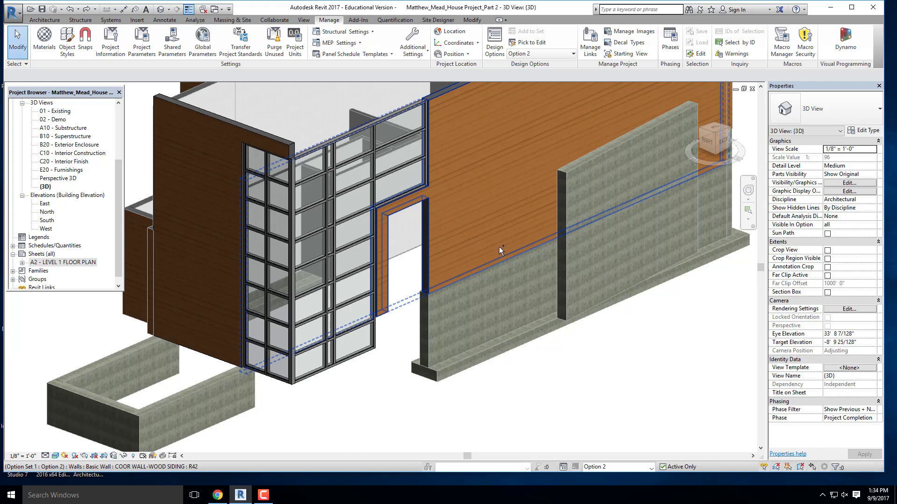
scroll(498, 245, up, 2)
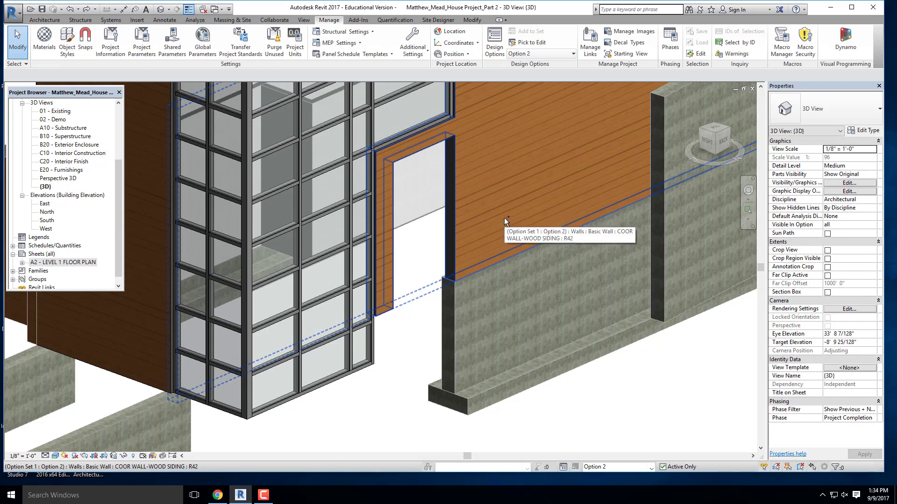
Undo the design option work back to the model state before the option set was created.
scroll(504, 218, down, 2)
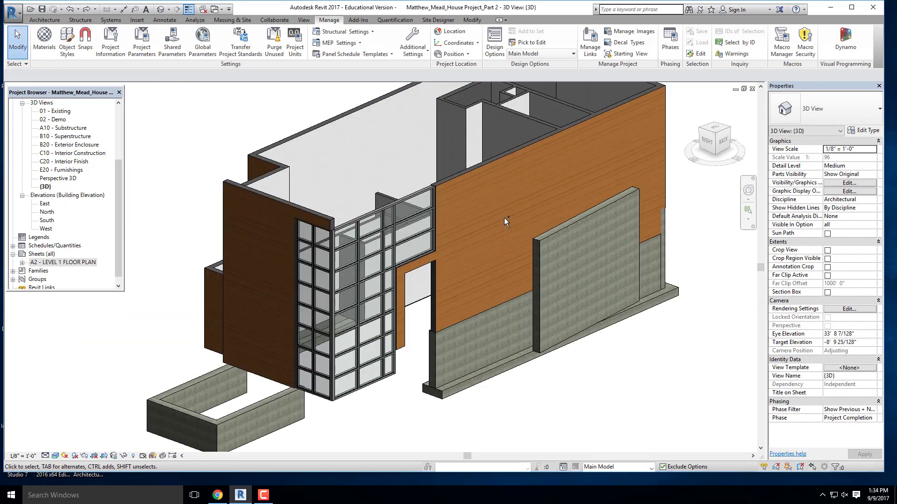
key(ctrl+z)
key(ctrl+z)
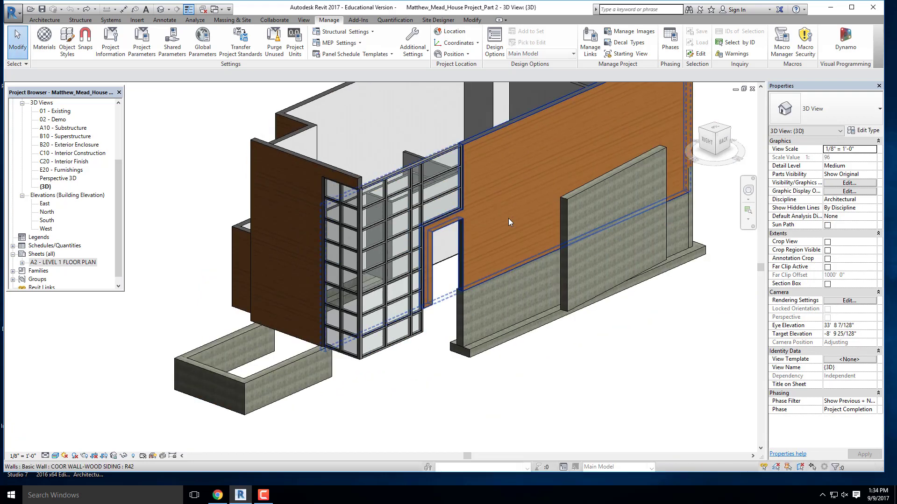
Delete both storefront curtain walls at the corner of the house.
click(396, 352)
key(Delete)
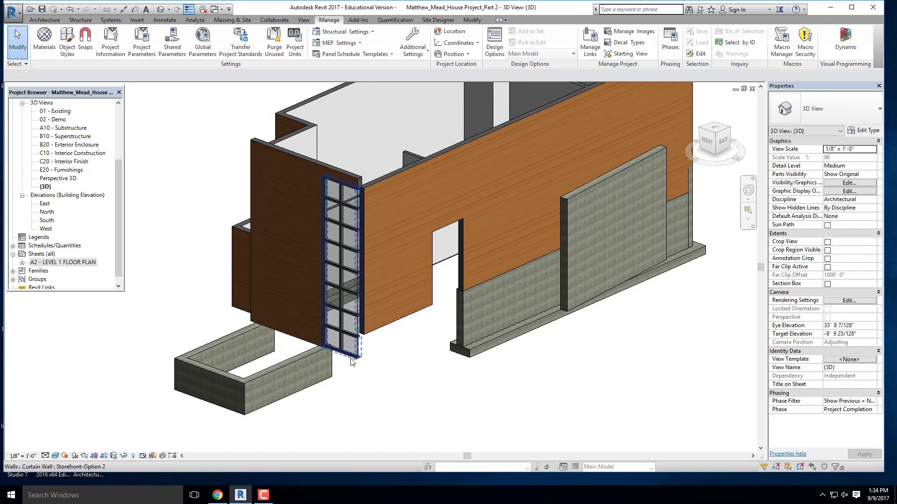
click(351, 360)
key(Delete)
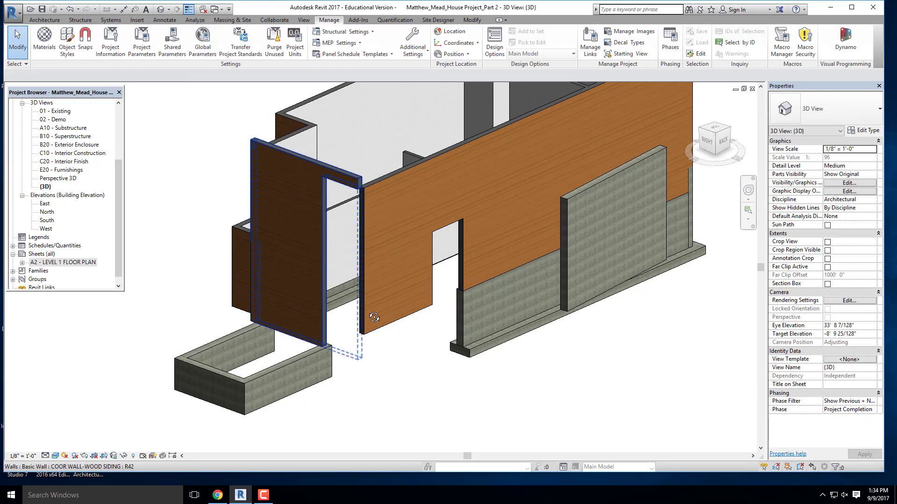
Create a new design option set and add a second option to it.
shift+middle_drag(346, 348, 448, 364)
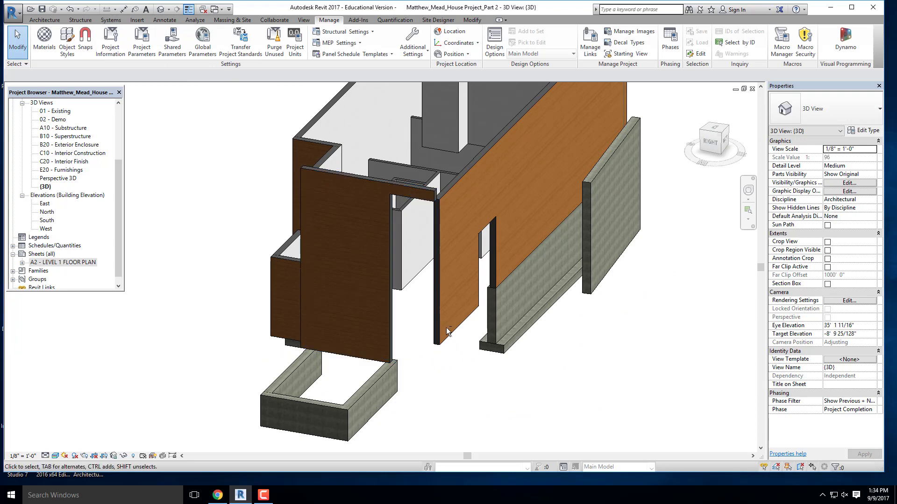
shift+middle_drag(446, 327, 469, 390)
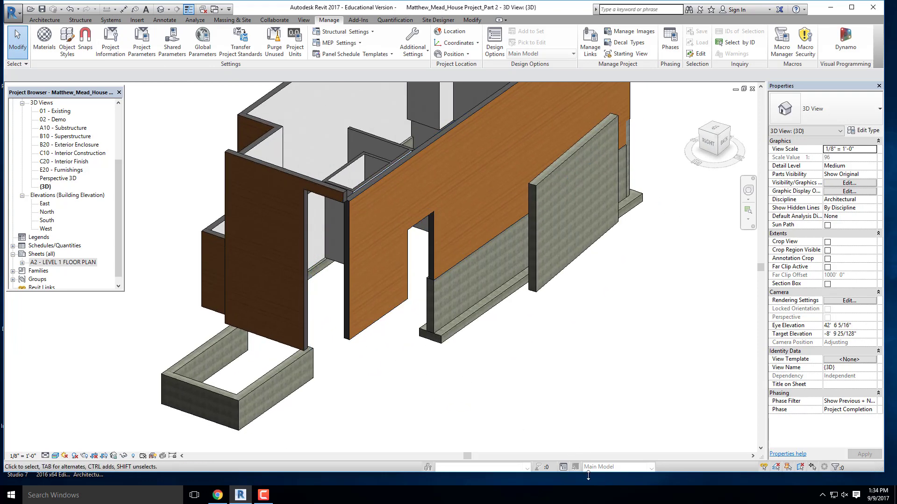
click(563, 467)
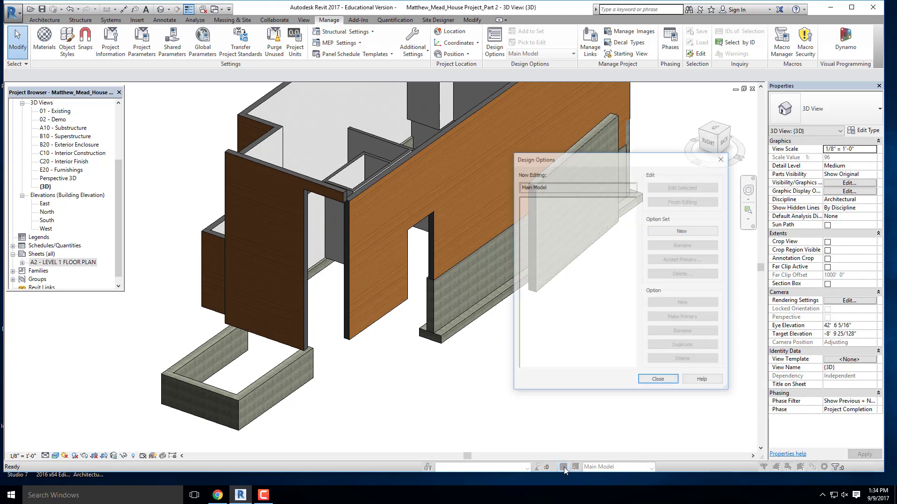
click(670, 231)
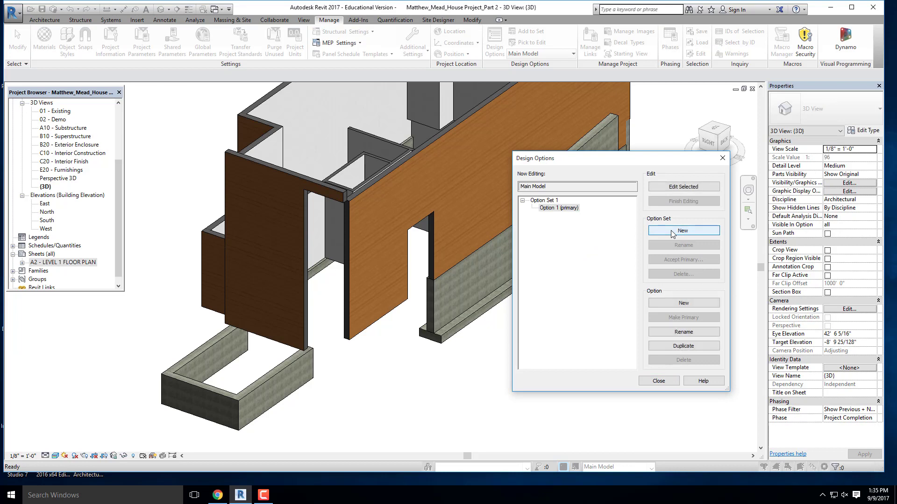
click(673, 304)
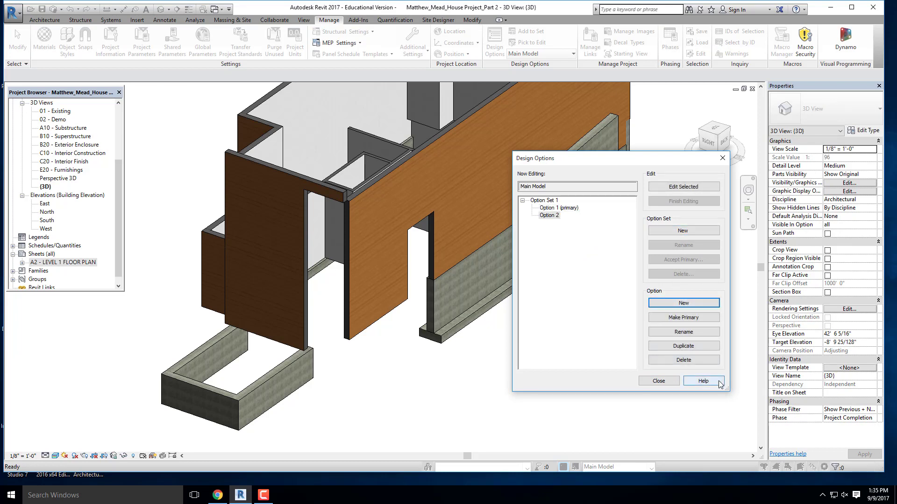
Rename Option 2 as Alternative Glazing and close the design options dialog.
click(553, 208)
click(553, 215)
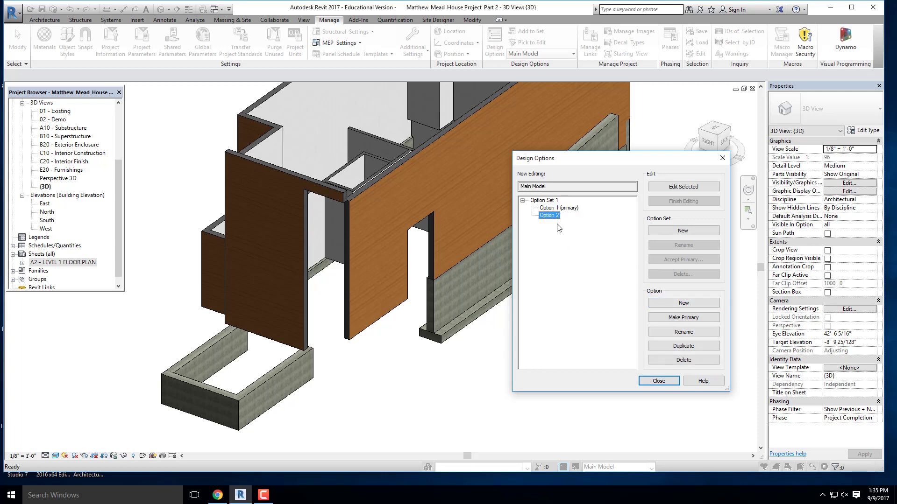
click(683, 333)
text(A)
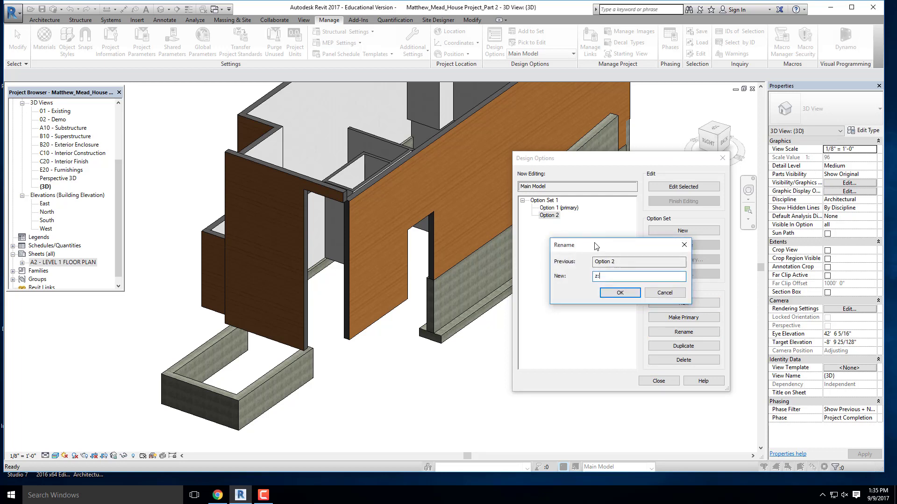
text(lternative Glazing)
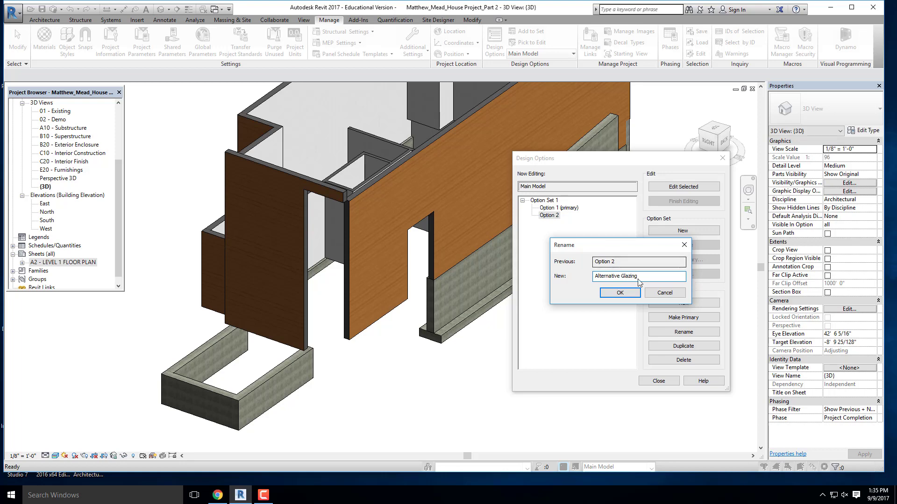
click(631, 292)
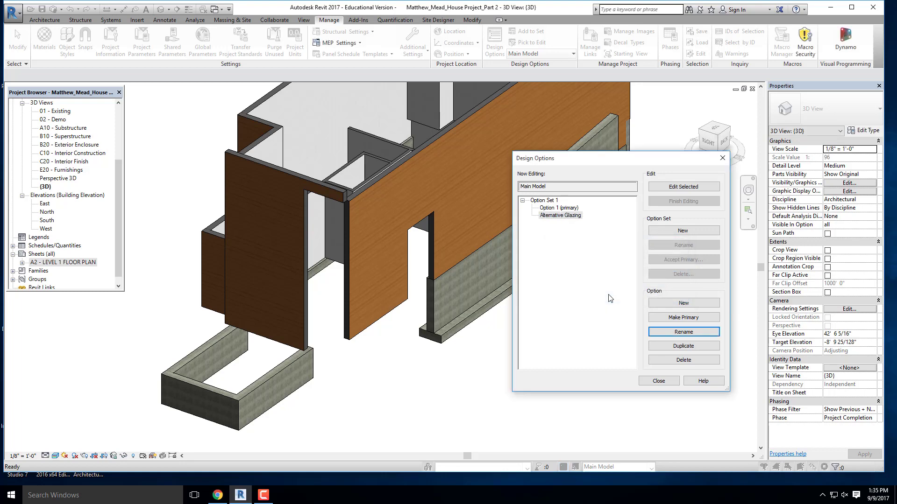
click(659, 381)
Add the two wood siding walls meeting at the open corner to both Option 1 and Alternative Glazing in Option Set 1.
shift+middle_drag(661, 383, 421, 263)
click(417, 257)
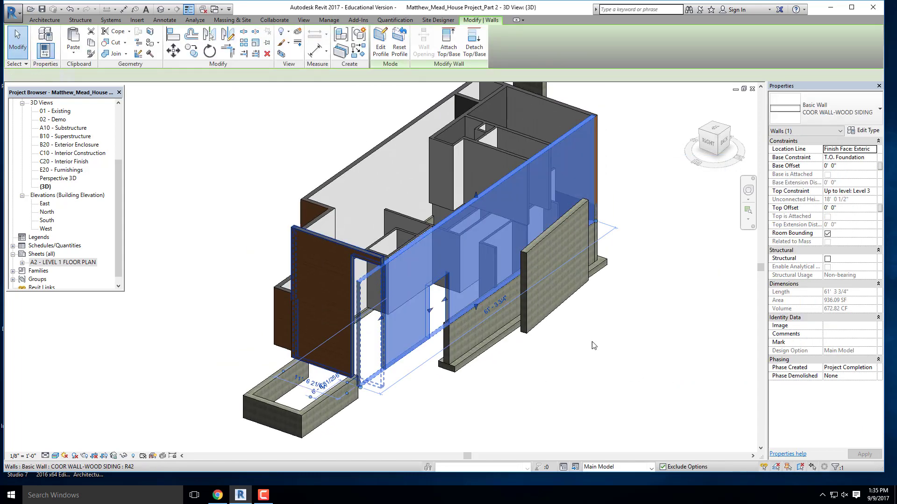
click(329, 20)
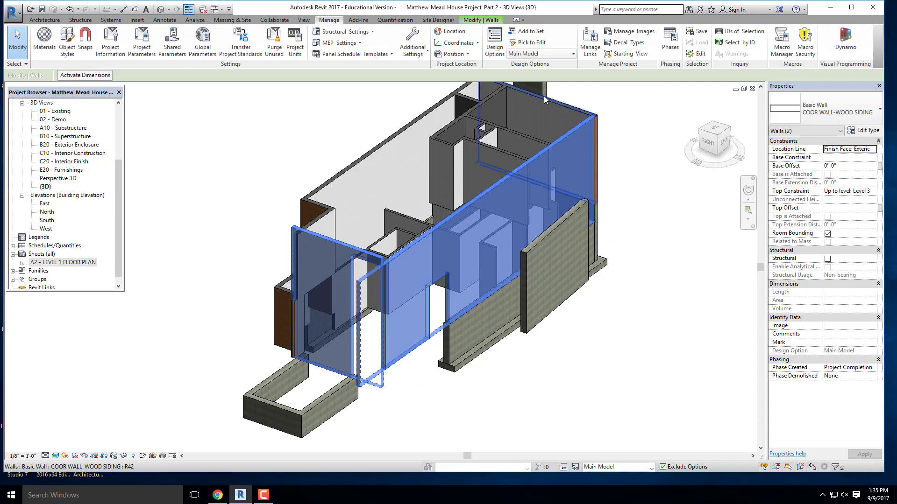
click(532, 32)
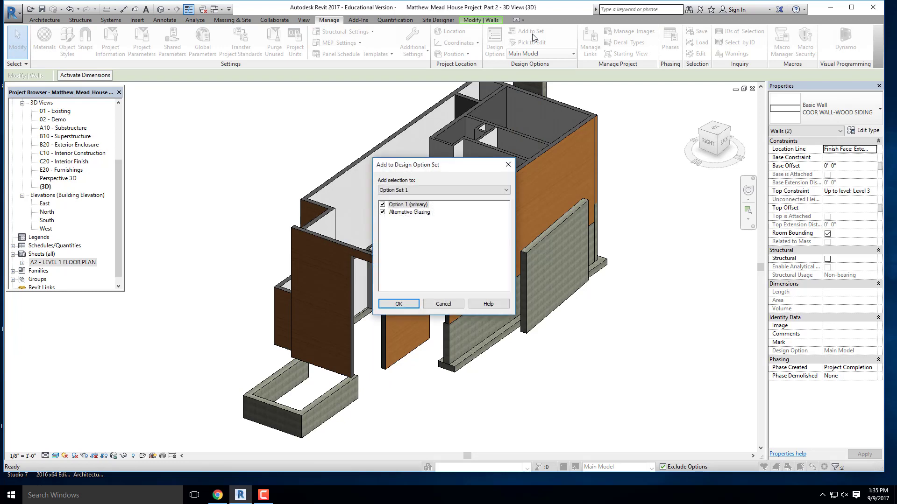
click(399, 304)
Make Option 1 (primary) the active design option for editing.
middle_drag(307, 243, 282, 213)
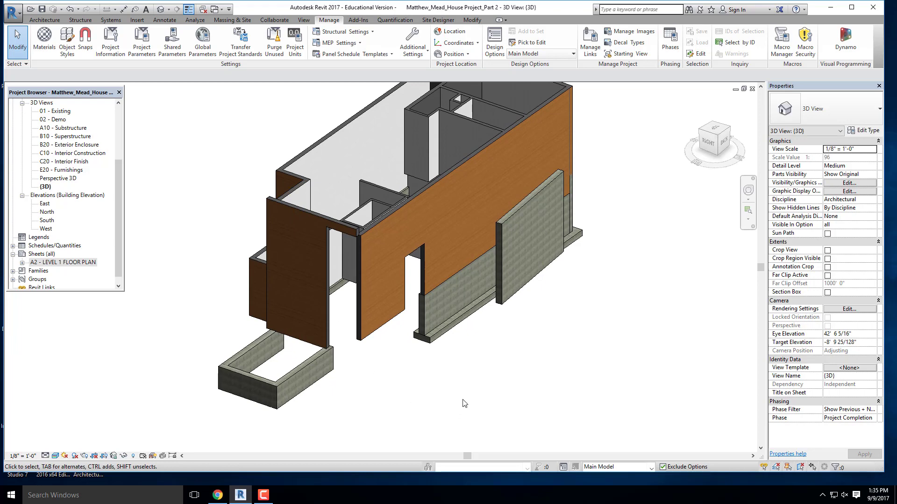
click(563, 467)
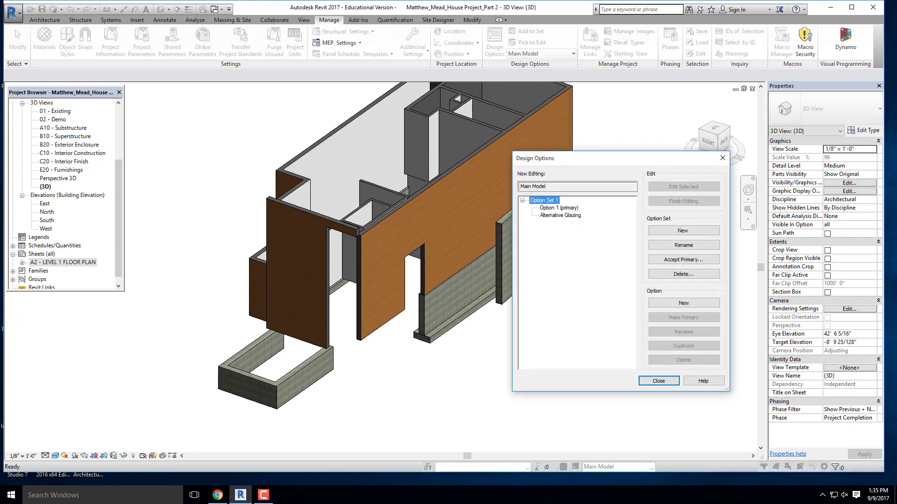
click(562, 208)
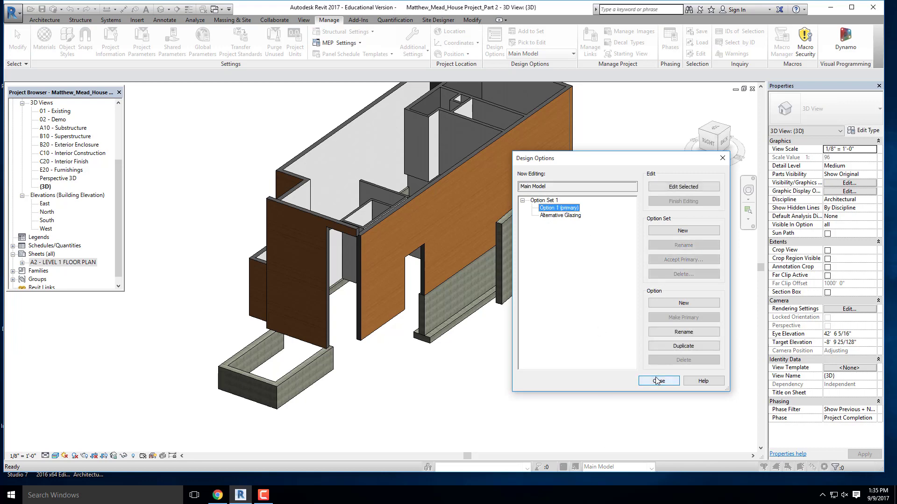
click(672, 188)
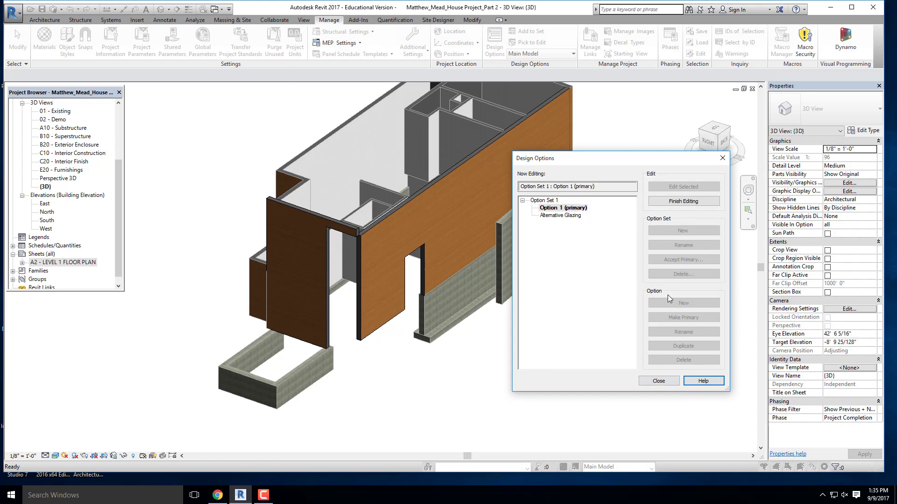
click(658, 381)
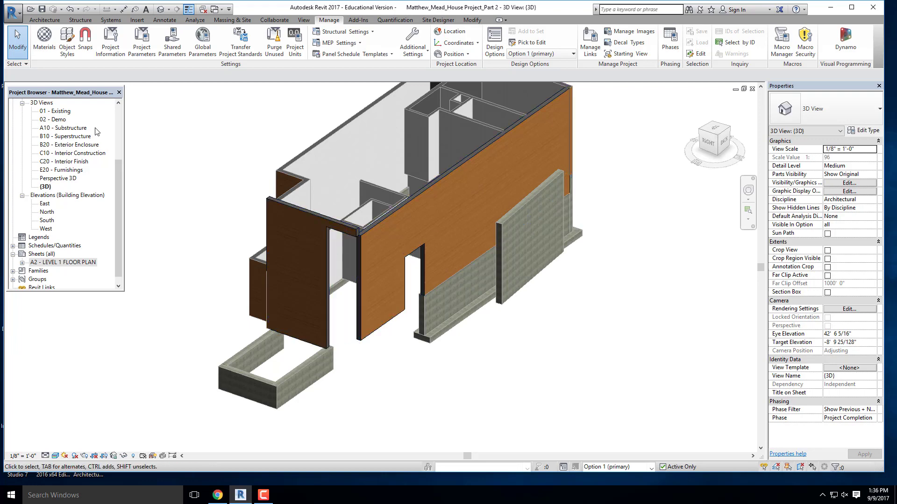
In the Level 1 floor plan, draw a Storefront-Option 1 curtain wall about 17'-1" long from the doorway edge to the building corner.
scroll(111, 241, up, 5)
double_click(48, 128)
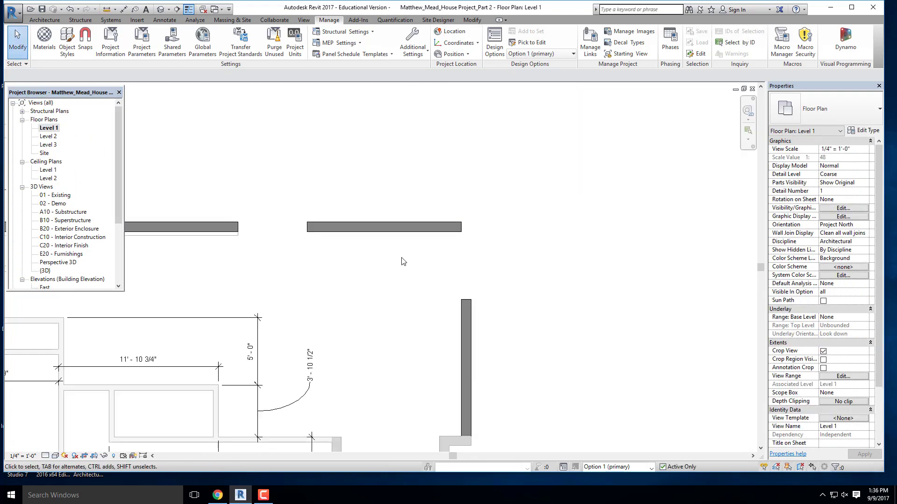
click(45, 20)
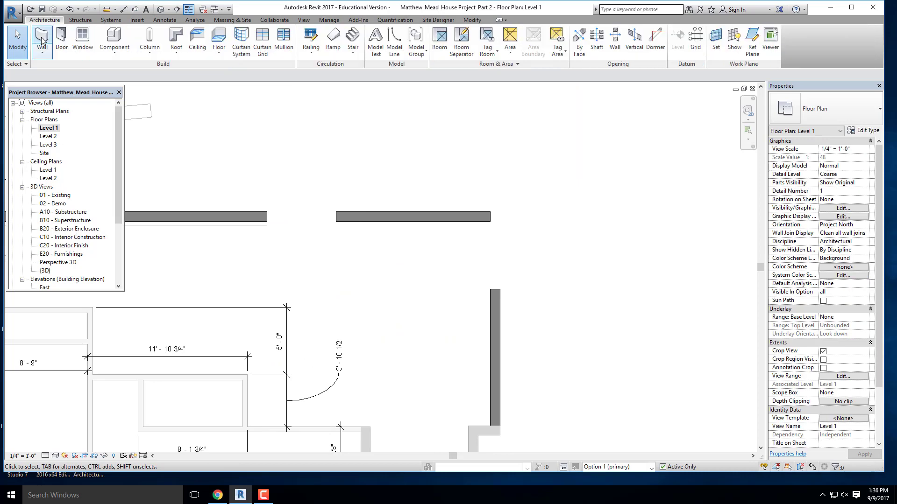
click(43, 38)
click(822, 109)
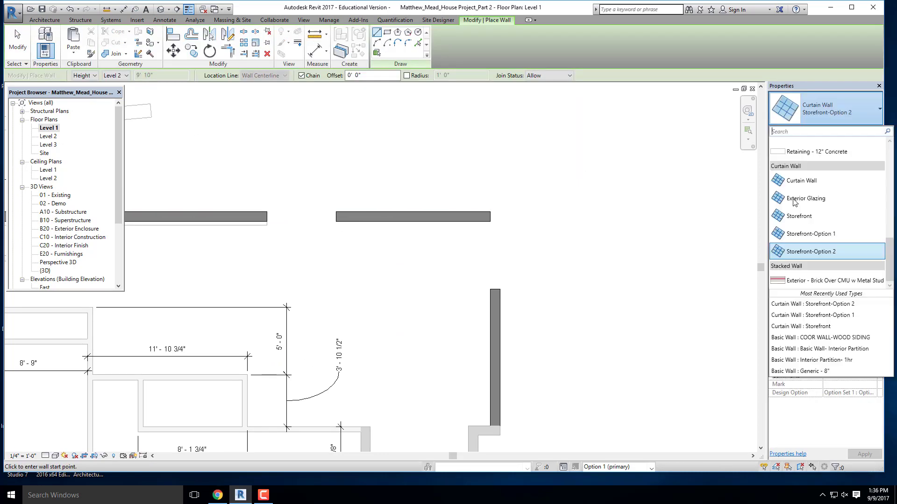
click(824, 243)
scroll(336, 216, up, 2)
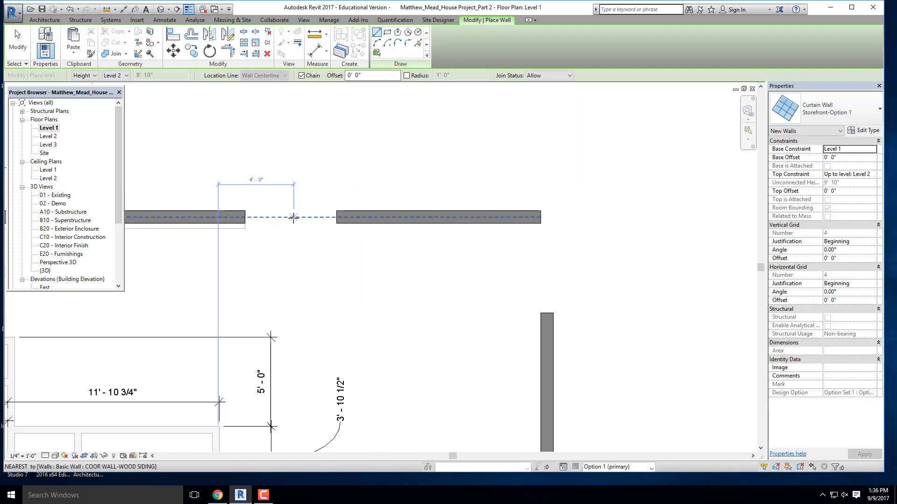
click(244, 216)
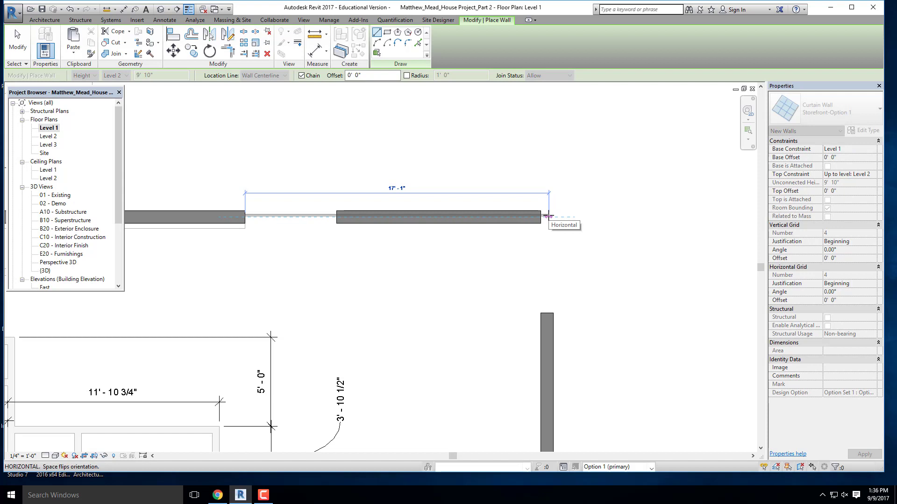
click(548, 217)
scroll(510, 165, down, 5)
key(Escape)
scroll(542, 288, up, 3)
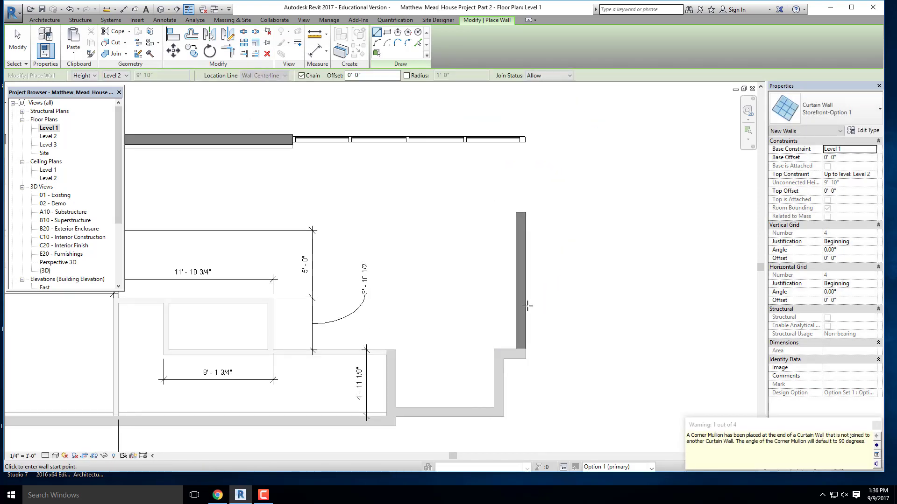
Draw a second curtain wall about 5'-3" long from the end of the side wall up to the corner, perpendicular to the first.
click(521, 213)
scroll(523, 155, up, 3)
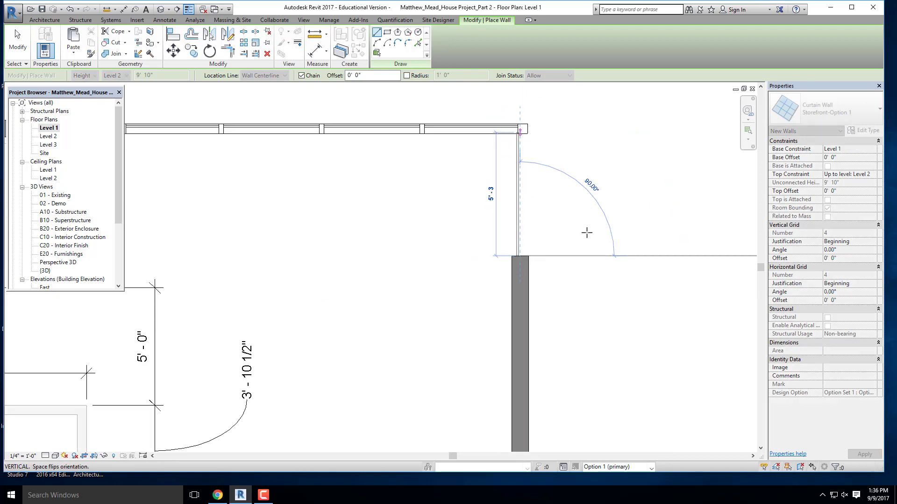
click(520, 133)
key(Escape)
key(Escape)
Change the short curtain wall's type to Storefront-Option 2 and delete its mullions that are no longer type-driven.
click(523, 192)
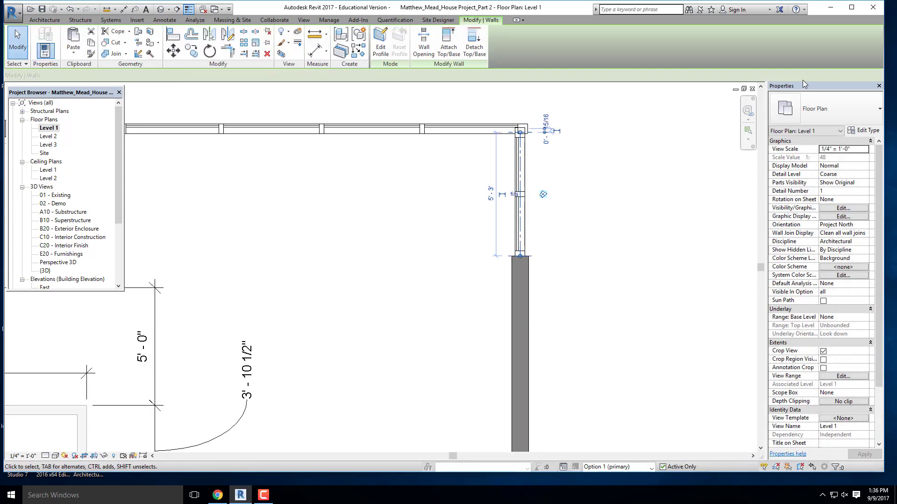
click(824, 110)
click(804, 252)
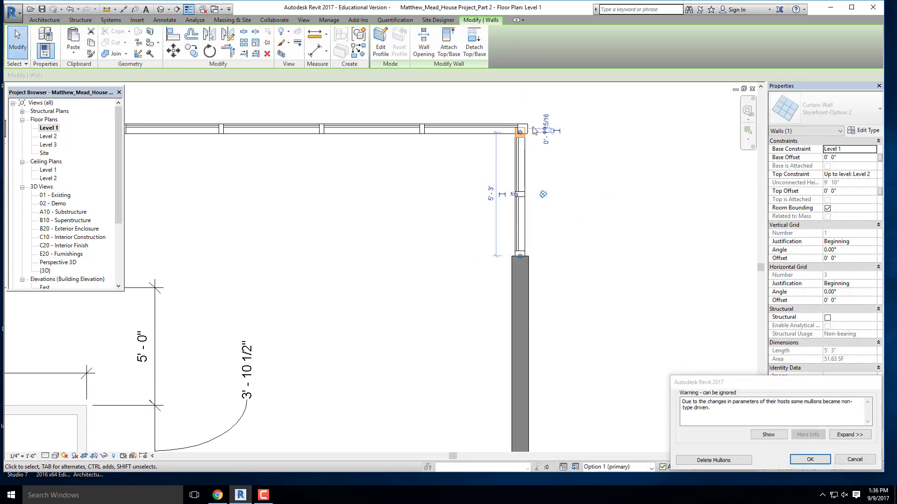
scroll(535, 130, up, 4)
click(713, 460)
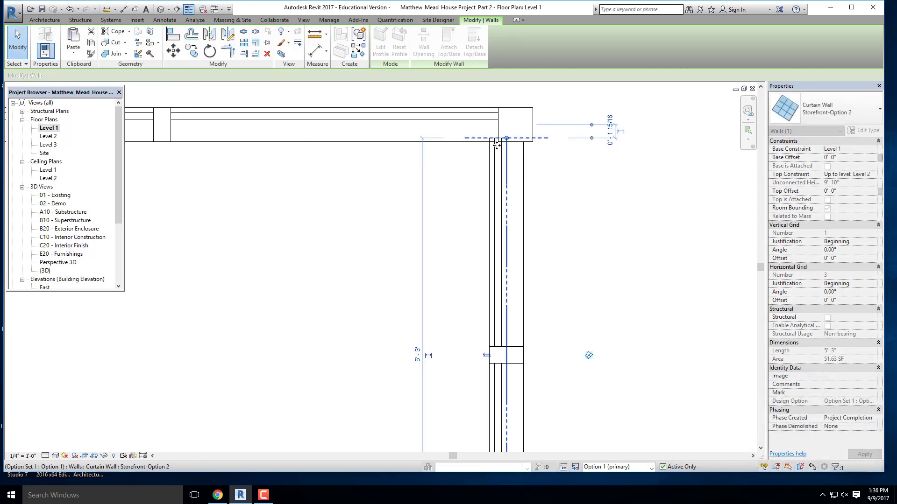
Extend the short curtain wall's end to meet the long storefront at the corner, and select the long storefront to check the joint.
drag(506, 138, 496, 112)
click(505, 124)
scroll(515, 136, up, 2)
scroll(567, 172, down, 5)
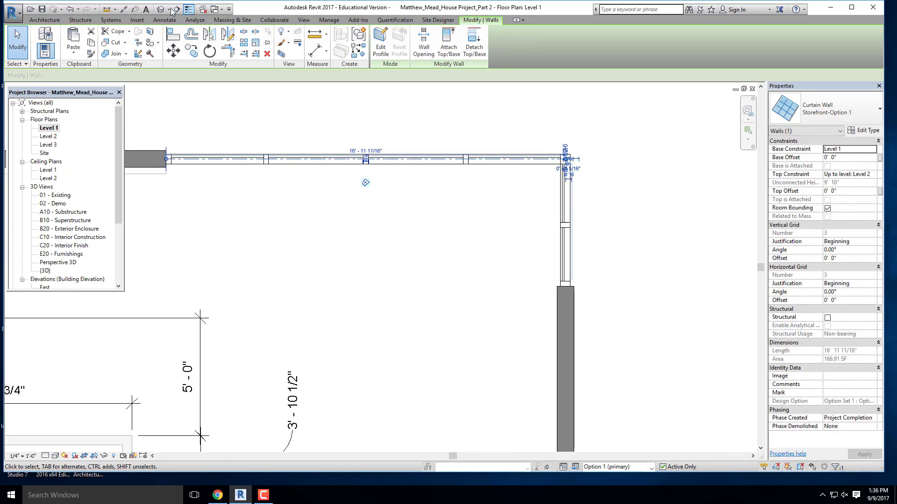
In the 3D view, set the top constraint of both corner curtain walls to Level 3 and inspect the corner.
click(161, 10)
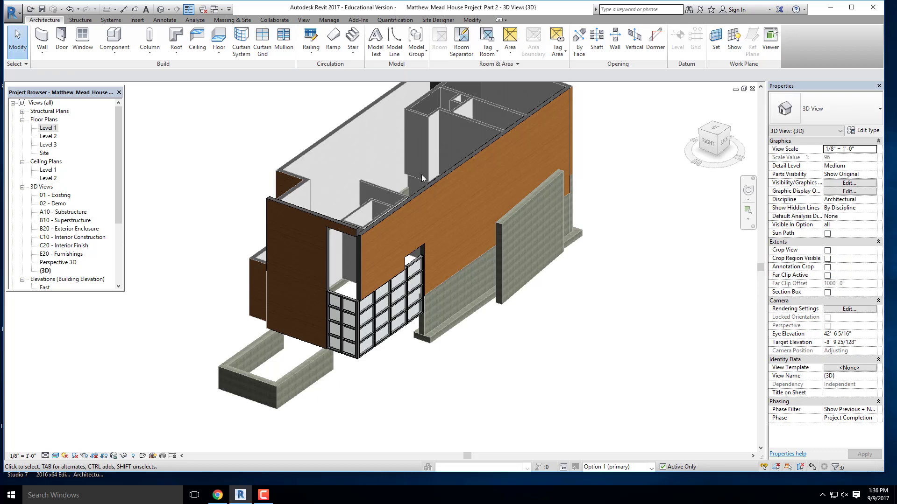
click(376, 340)
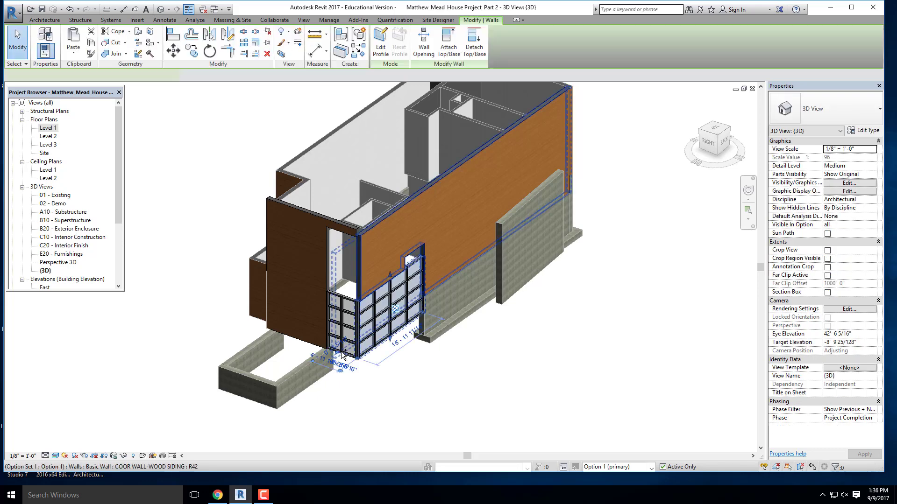
scroll(344, 361, up, 2)
scroll(344, 361, up, 2)
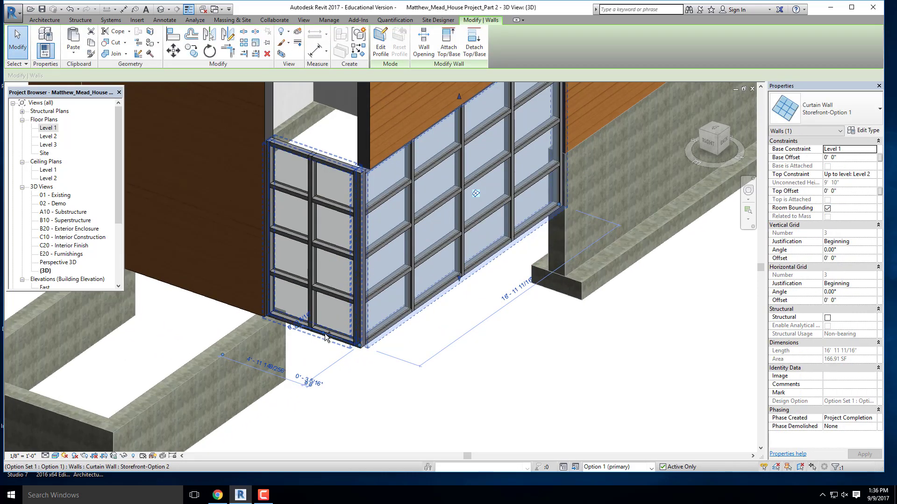
ctrl+click(308, 219)
click(871, 176)
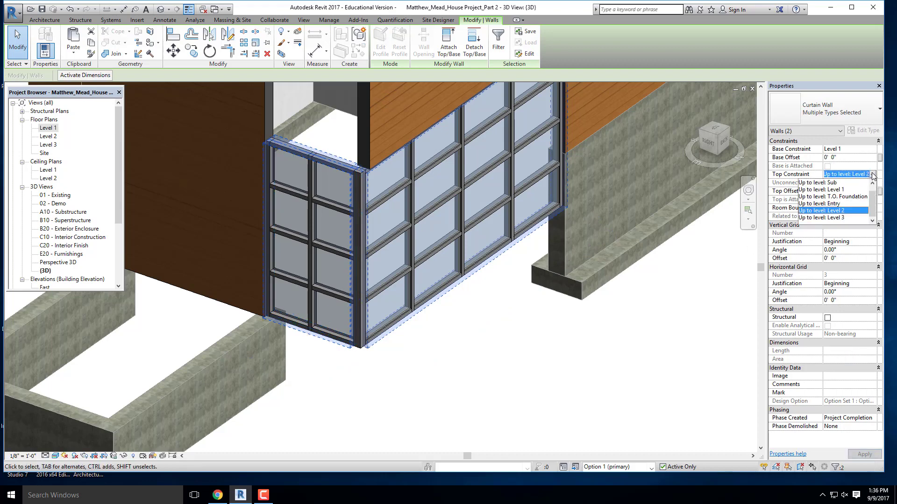
click(829, 211)
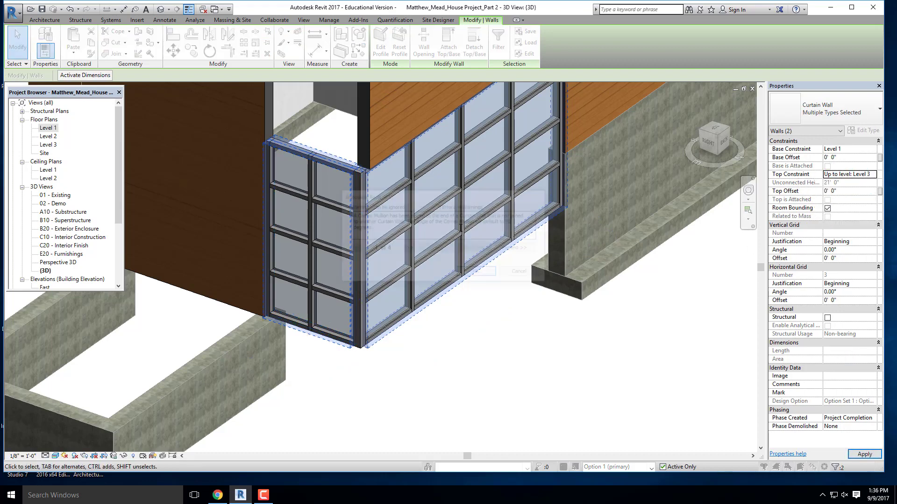
scroll(446, 279, down, 3)
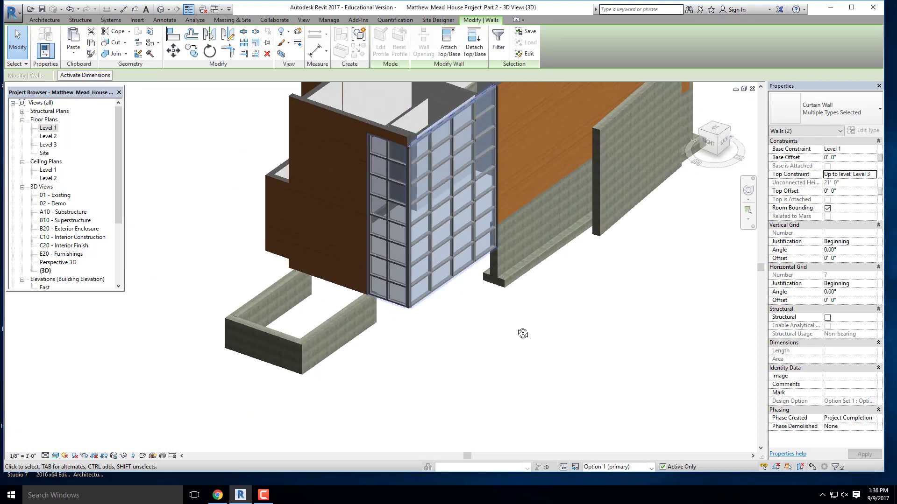
shift+middle_drag(523, 333, 510, 319)
click(509, 318)
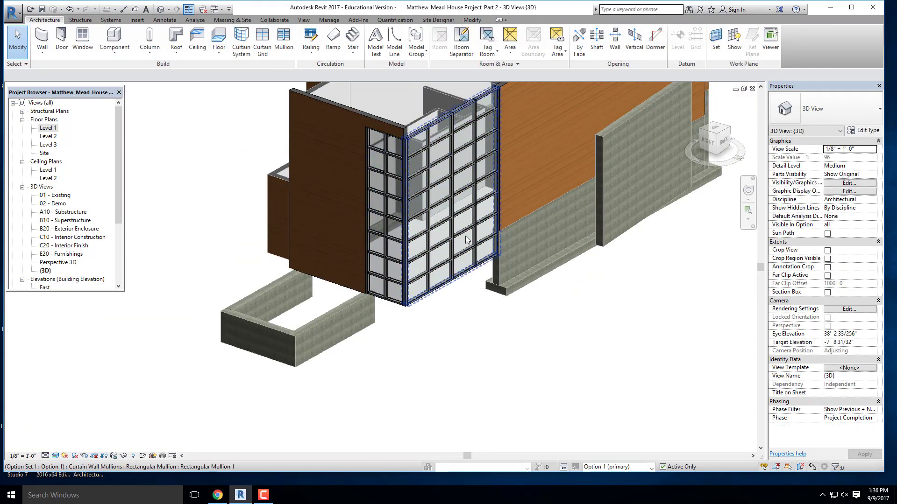
shift+middle_drag(471, 187, 415, 264)
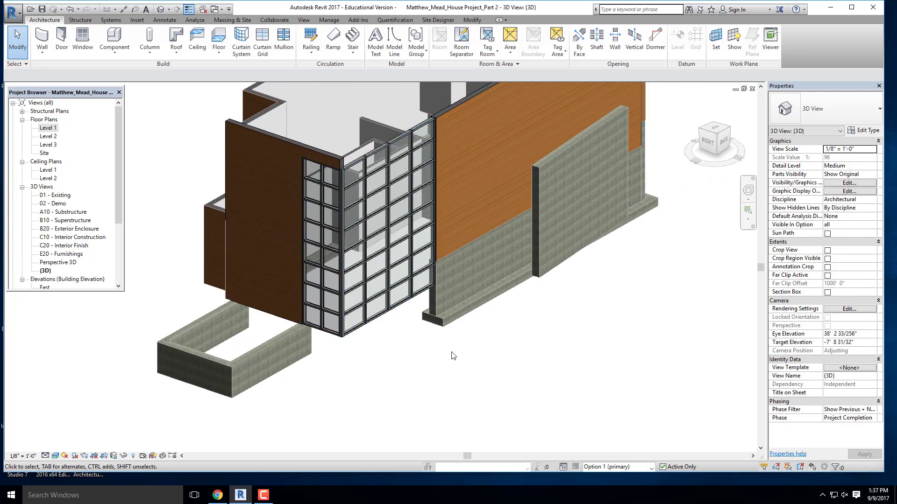
Finish editing Option 1 and start editing the Alternative Glazing design option.
click(563, 467)
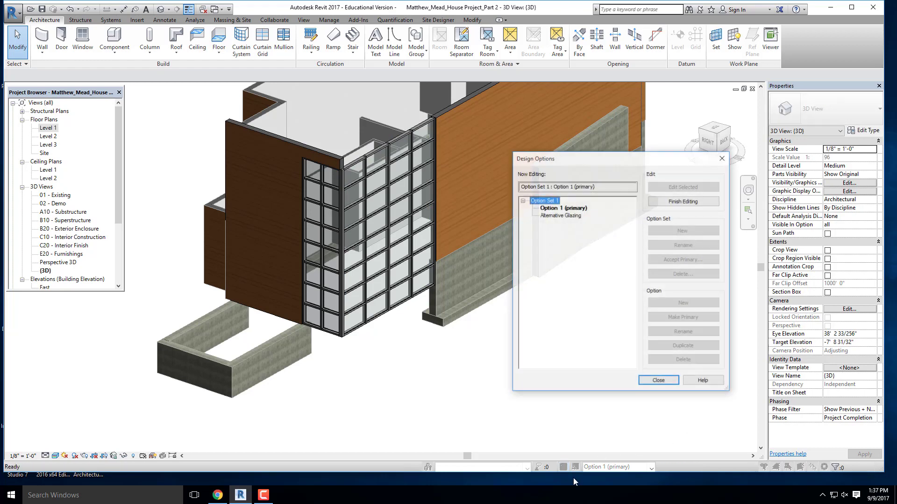
click(678, 202)
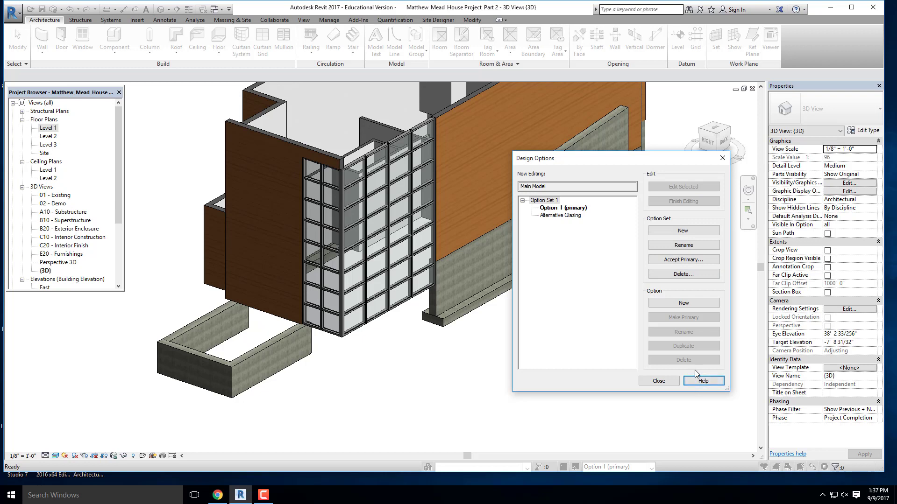
click(557, 216)
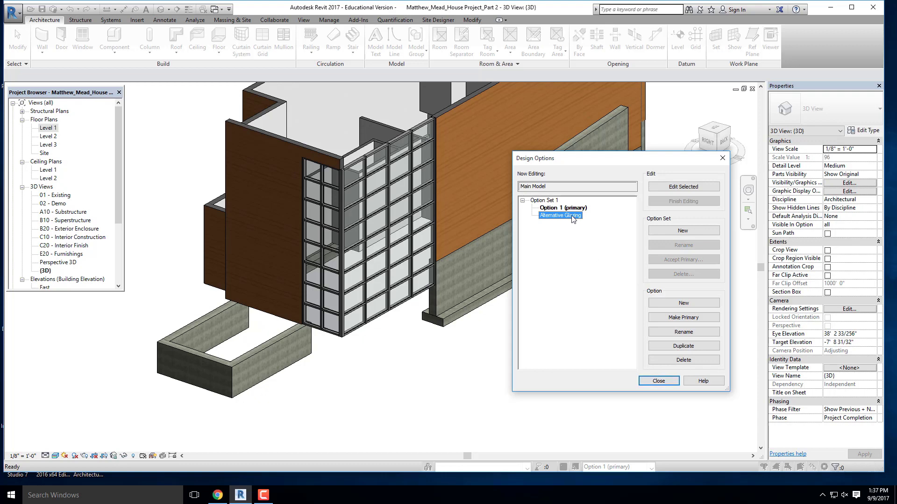
click(662, 189)
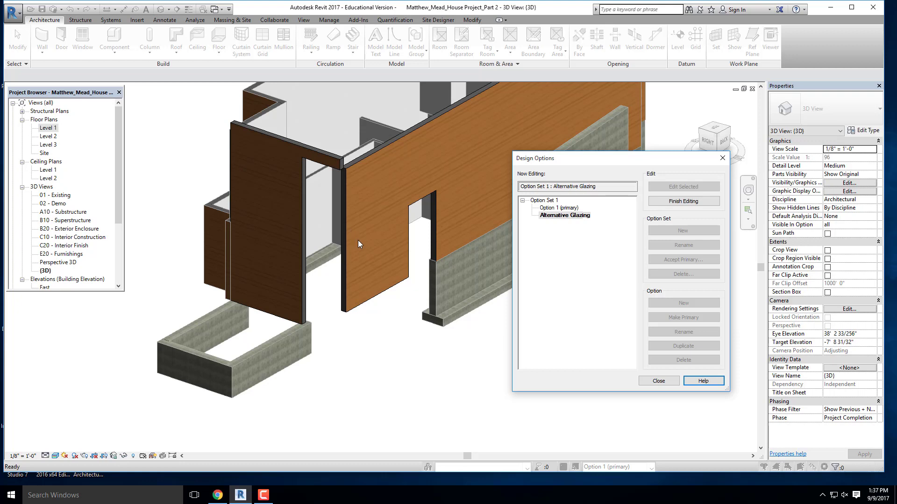
click(658, 381)
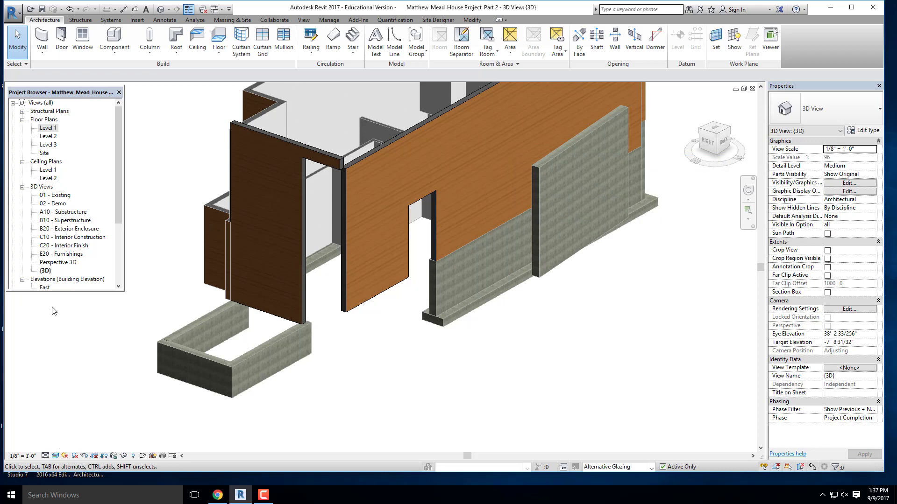
In the Level 1 floor plan, draw chained Storefront-Option 1 curtain walls, about 17' from the doorway edge to the corner and about 5'-2" to the side wall.
double_click(48, 129)
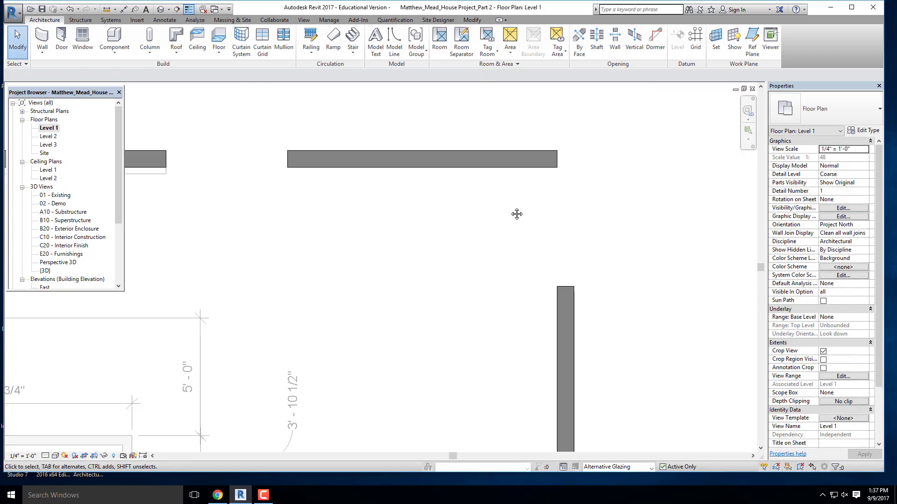
click(42, 37)
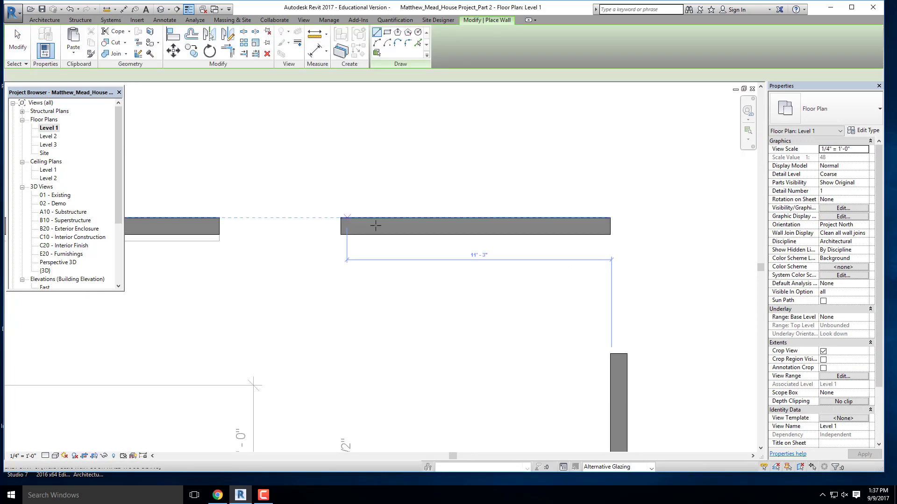
scroll(226, 228, up, 1)
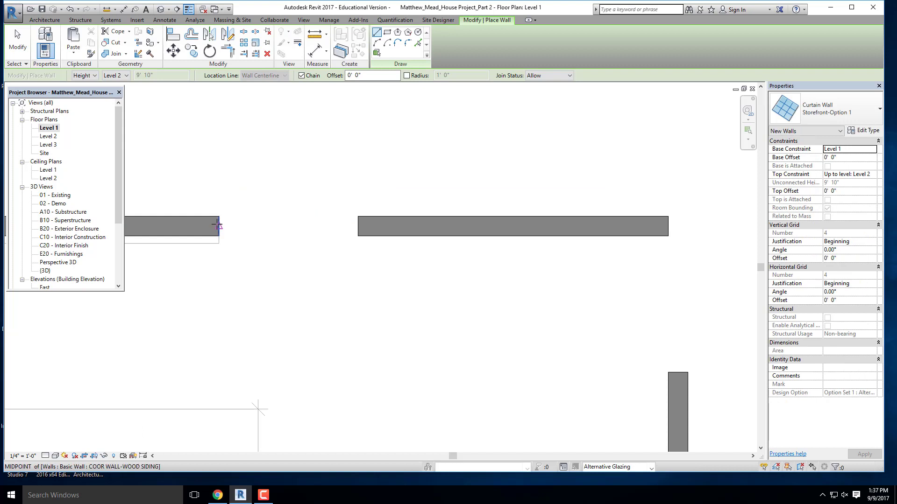
click(219, 226)
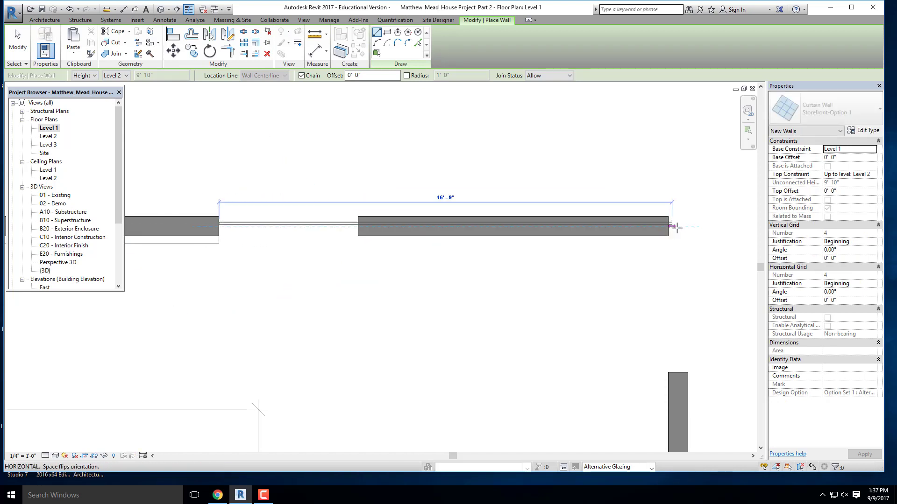
click(682, 289)
middle_drag(660, 275, 509, 200)
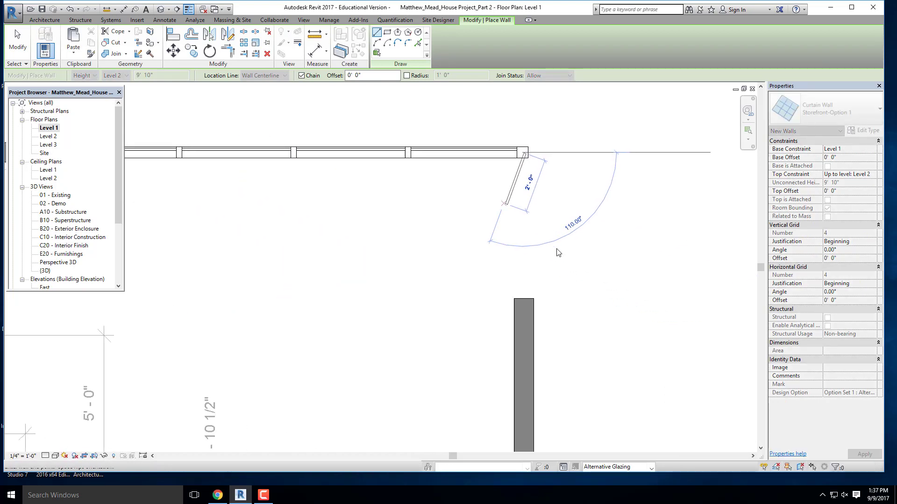
click(525, 157)
key(Escape)
key(Escape)
Change the short curtain wall's type to Storefront-Option 2, keeping the mullions that are no longer type-driven.
click(521, 234)
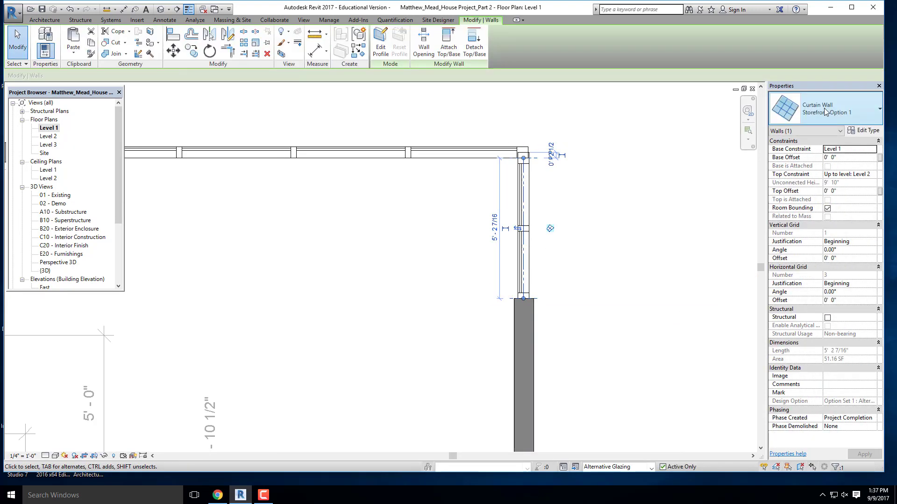
click(824, 108)
click(813, 250)
scroll(529, 160, up, 3)
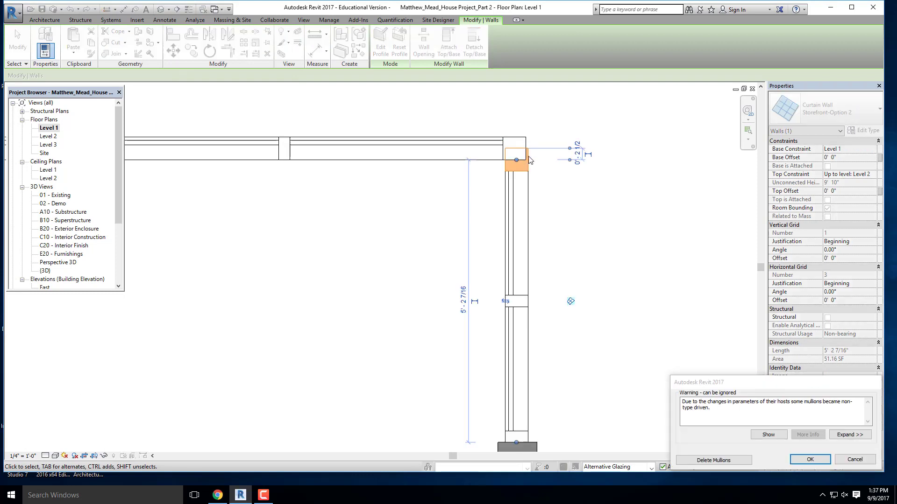
click(810, 460)
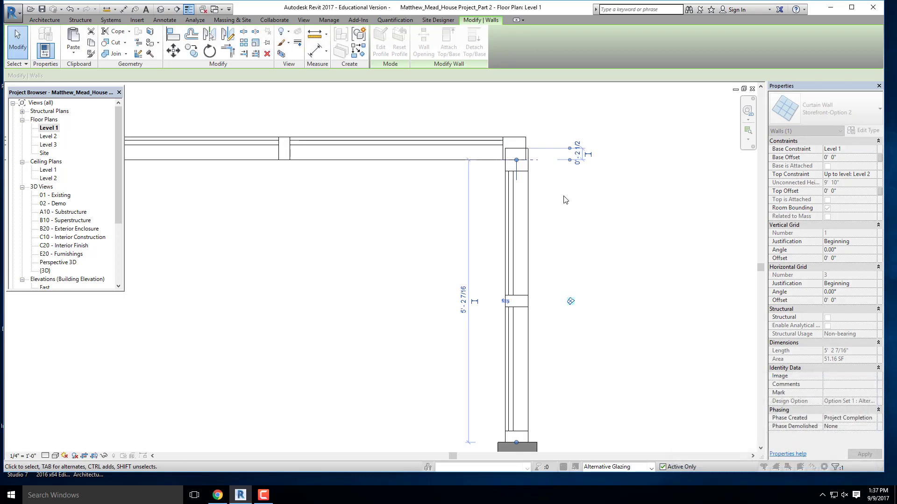
Pull the short curtain wall's end back from the corner to a 5'-1" length and return its type to Storefront-Option 1.
scroll(506, 165, up, 2)
mouse_move(524, 158)
mouse_down()
mouse_move(524, 181)
mouse_move(524, 166)
mouse_up()
click(824, 108)
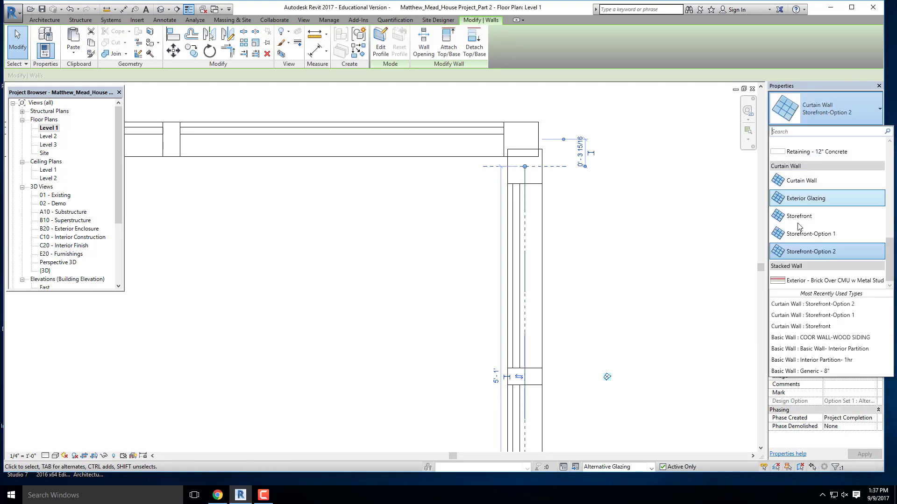
click(799, 234)
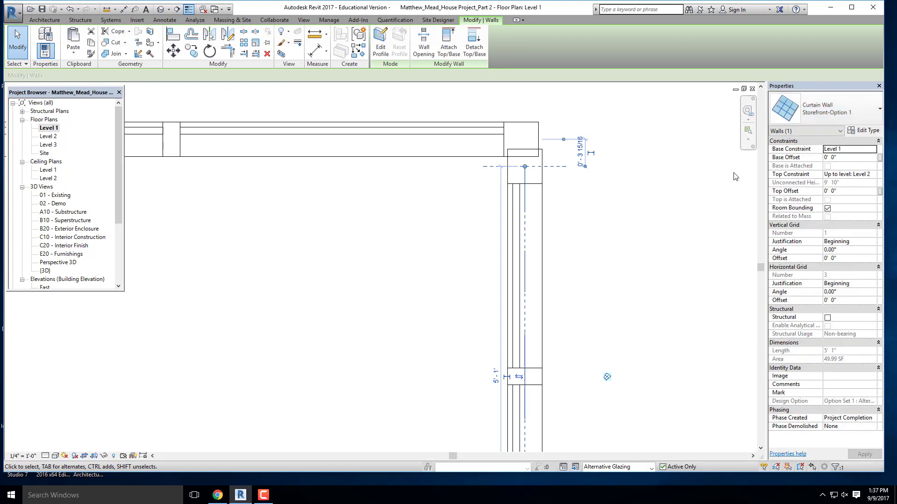
Apply Storefront-Option 2 to the short curtain wall, deleting its non-type-driven mullions, and extend its end to meet the long storefront.
click(823, 109)
click(815, 251)
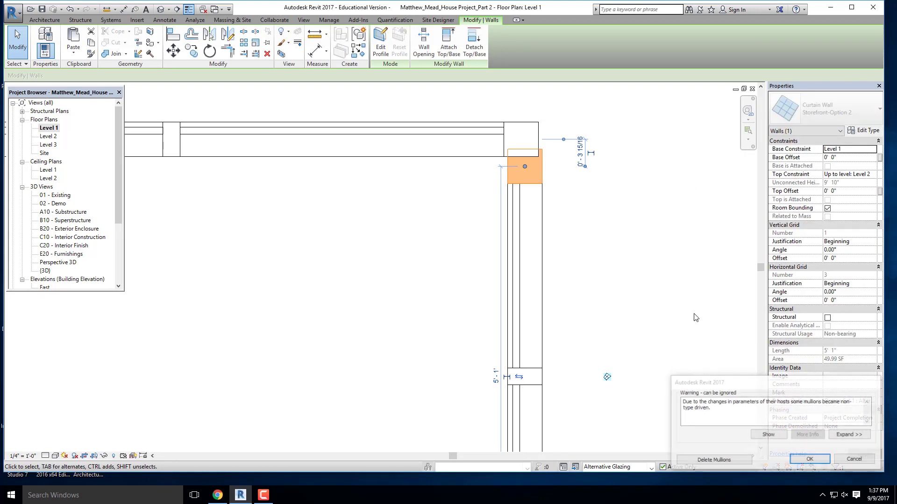
click(719, 460)
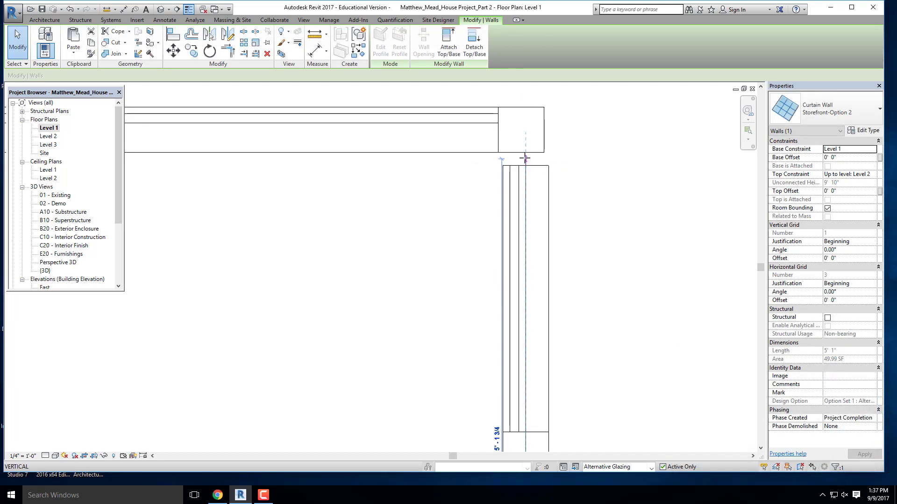
drag(525, 158, 522, 132)
click(603, 178)
scroll(543, 186, down, 3)
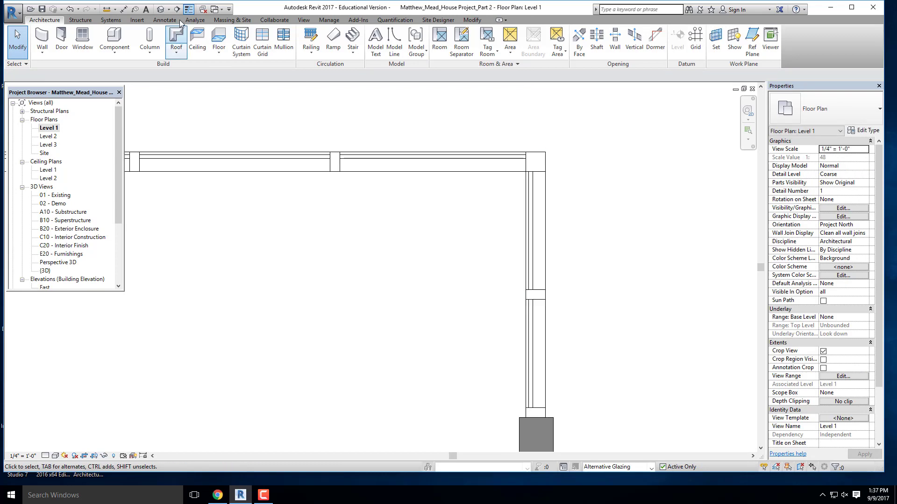
In the 3D view, select both Alternative Glazing curtain walls and set their top constraint to Level 3.
click(161, 9)
scroll(381, 244, up, 2)
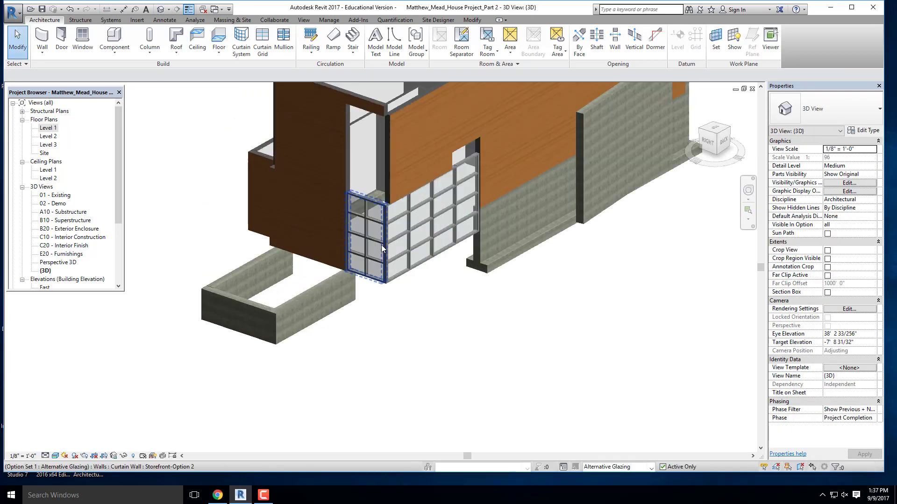
click(367, 283)
click(420, 270)
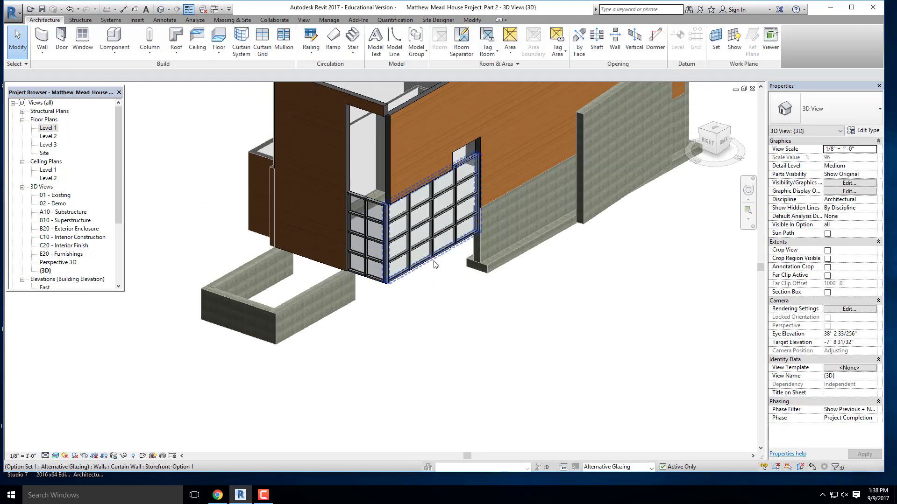
click(434, 264)
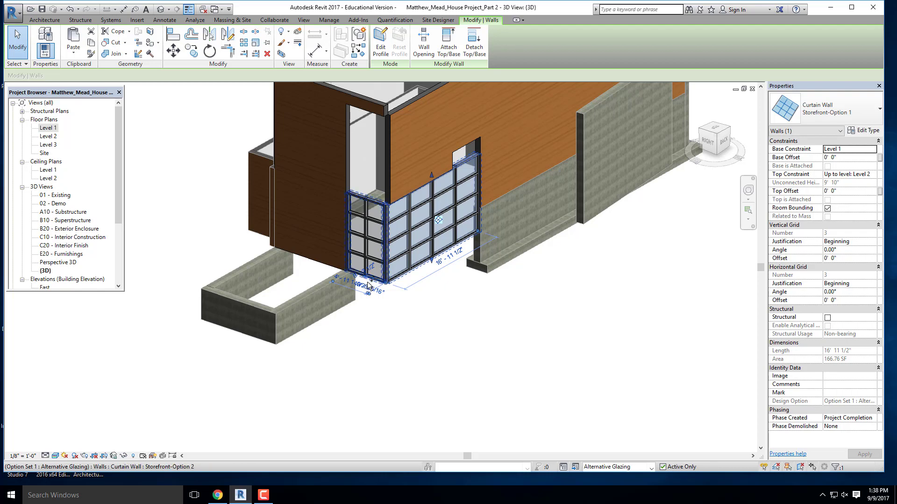
ctrl+click(367, 285)
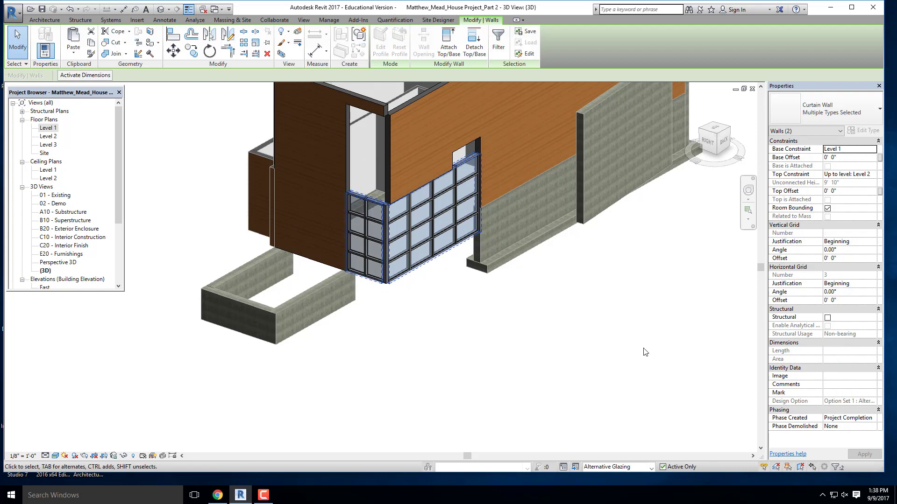
click(874, 174)
click(836, 204)
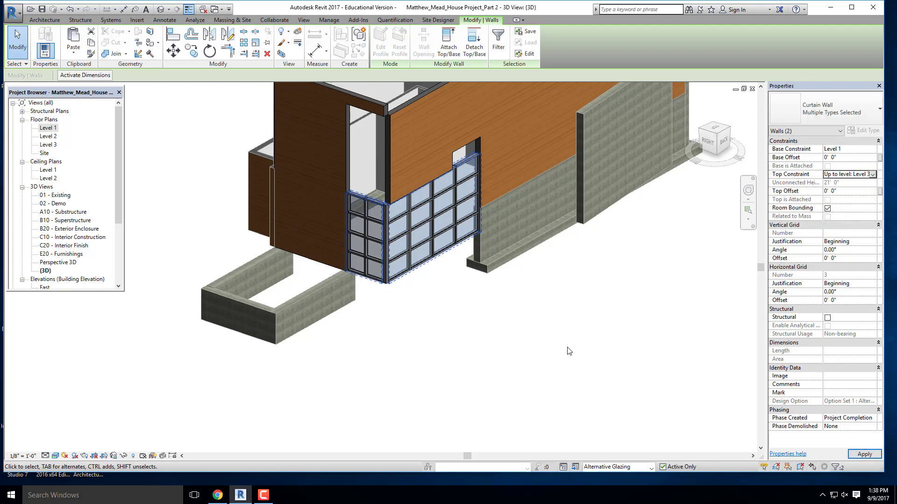
click(494, 276)
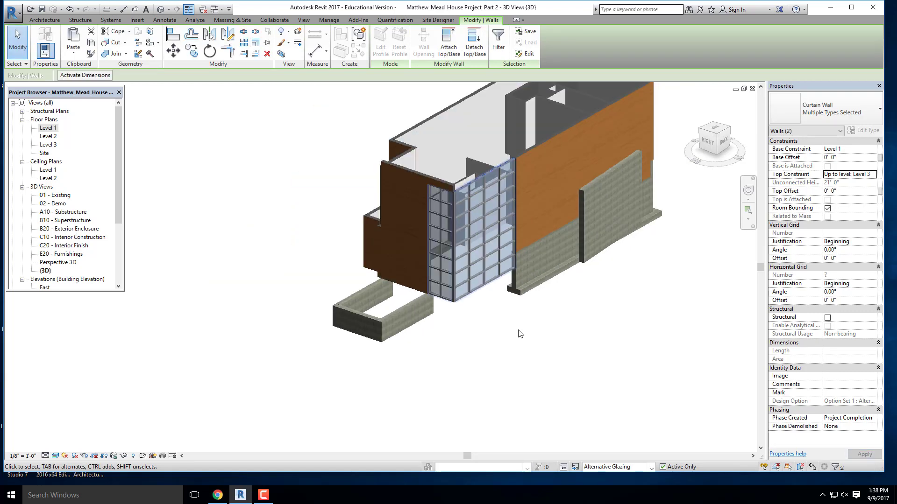
click(518, 331)
Try to duplicate the long curtain wall's Storefront-Option 1 type as Storefront-Option 3.
scroll(495, 280, up, 2)
click(486, 283)
middle_drag(674, 275, 568, 254)
click(864, 130)
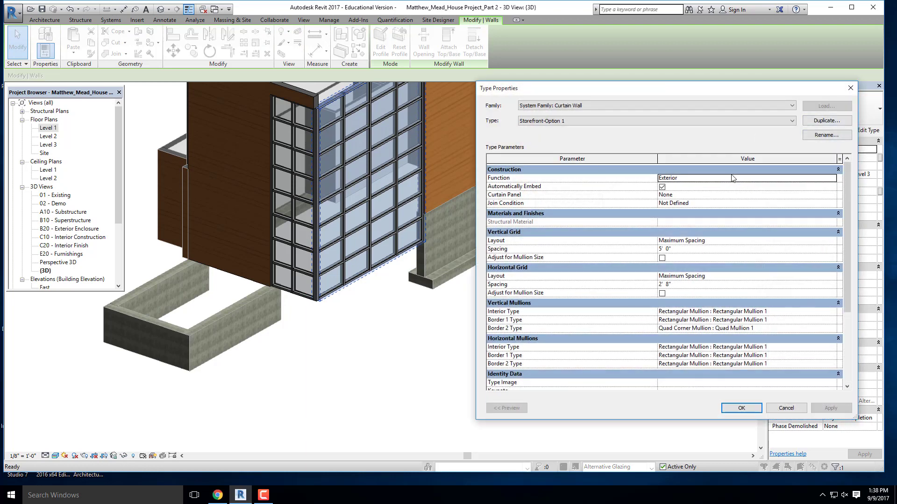
click(826, 120)
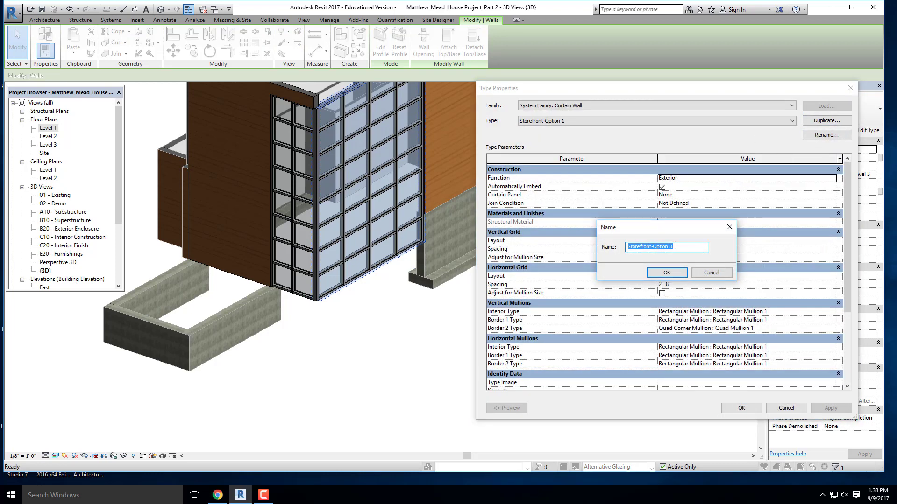
click(668, 274)
click(746, 287)
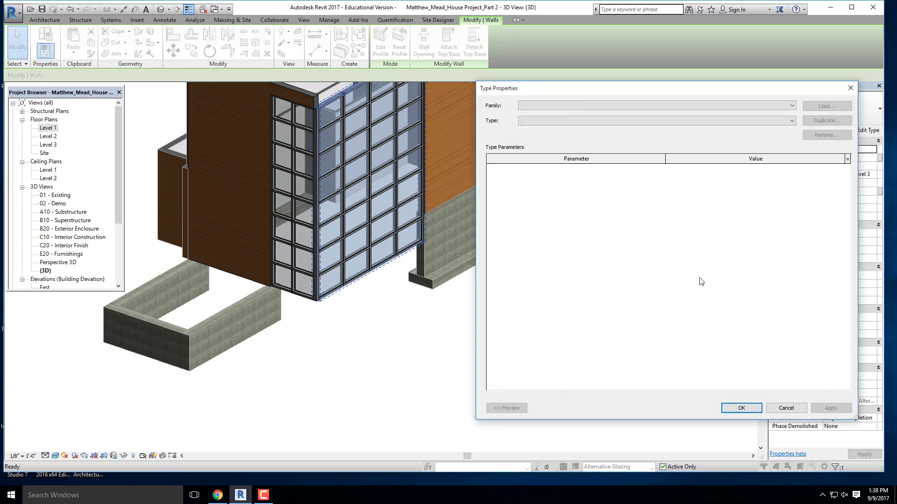
click(779, 410)
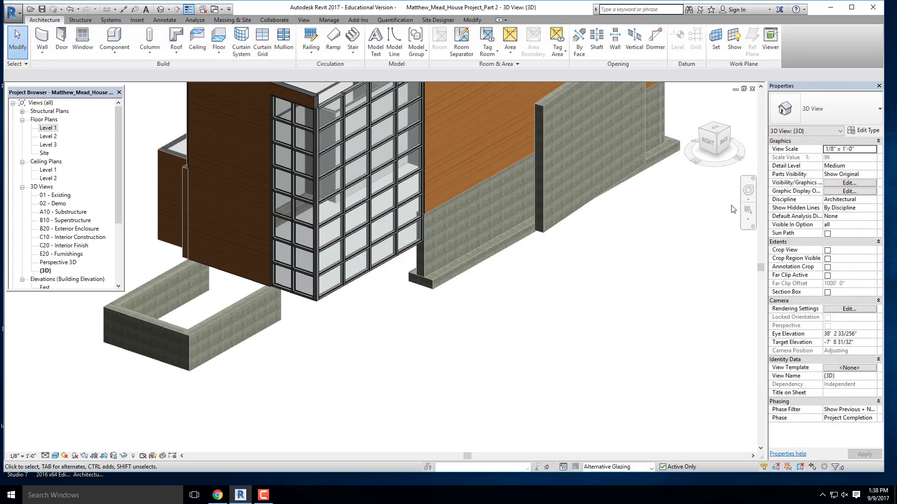
Retry creating Storefront-Option 3 from the long curtain wall's type, checking the existing type selection first.
click(343, 287)
click(862, 130)
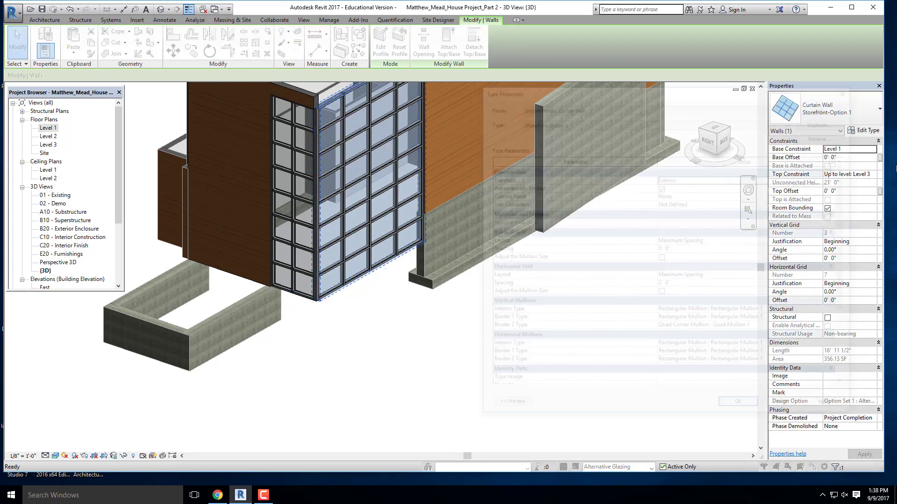
click(666, 121)
click(819, 124)
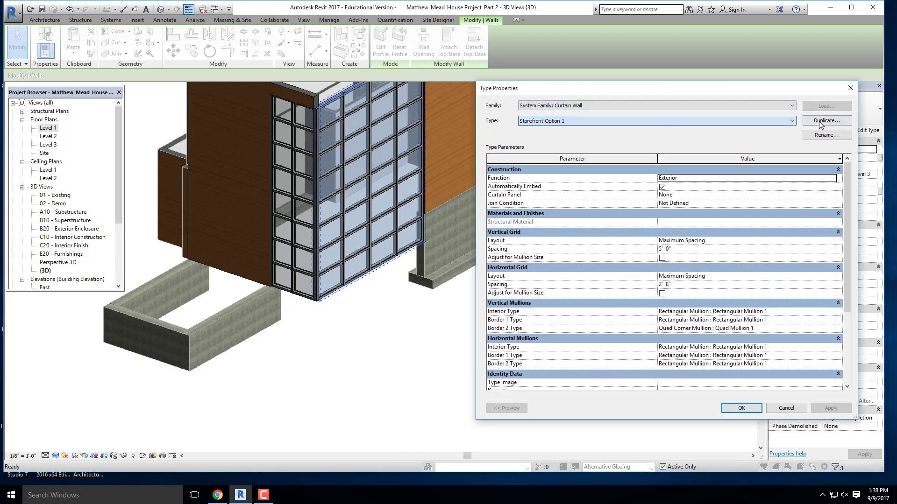
click(820, 122)
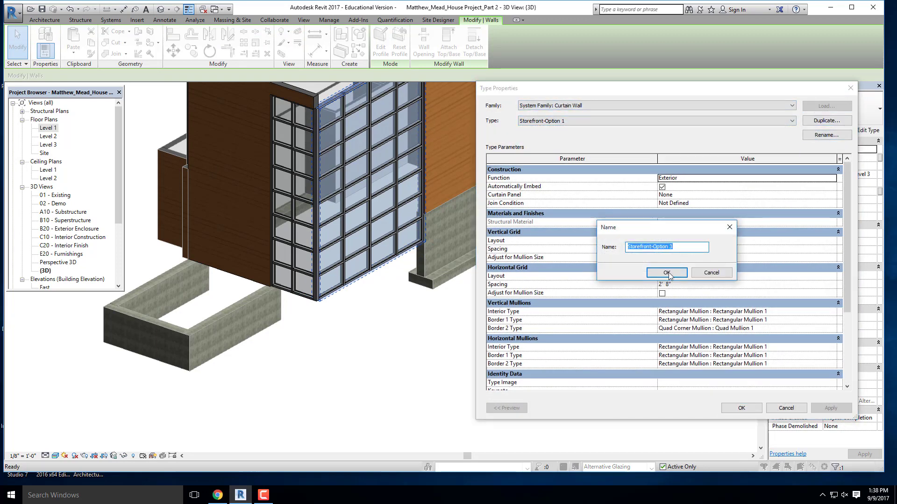
click(668, 274)
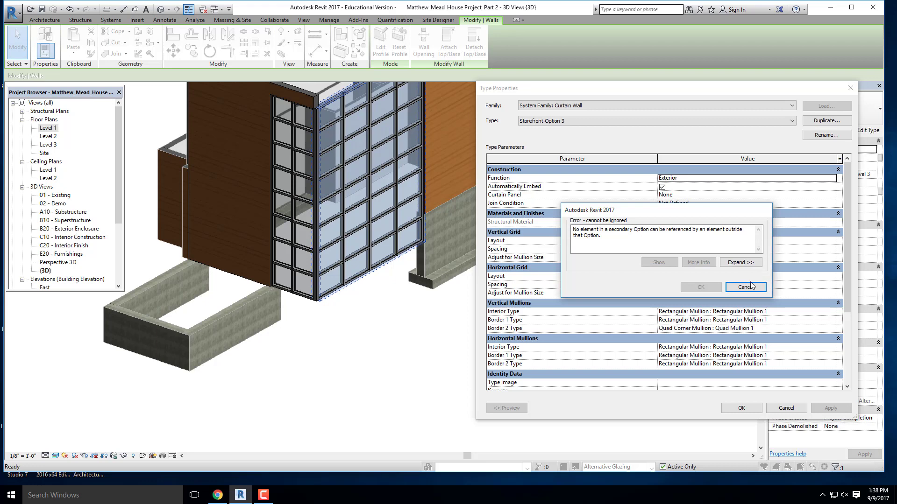
click(746, 287)
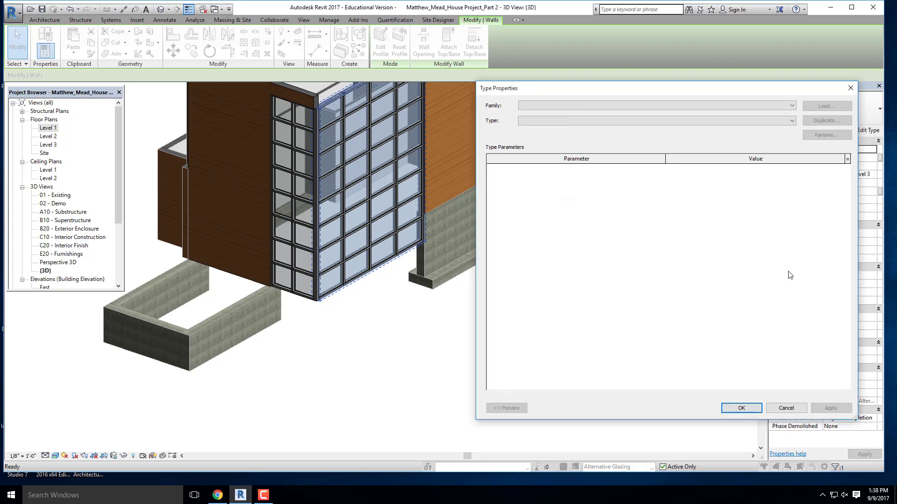
click(786, 408)
Unpin the middle vertical grid line of the long storefront and set its distance to the neighbouring corner-side grid line to 1'.
scroll(522, 303, up, 4)
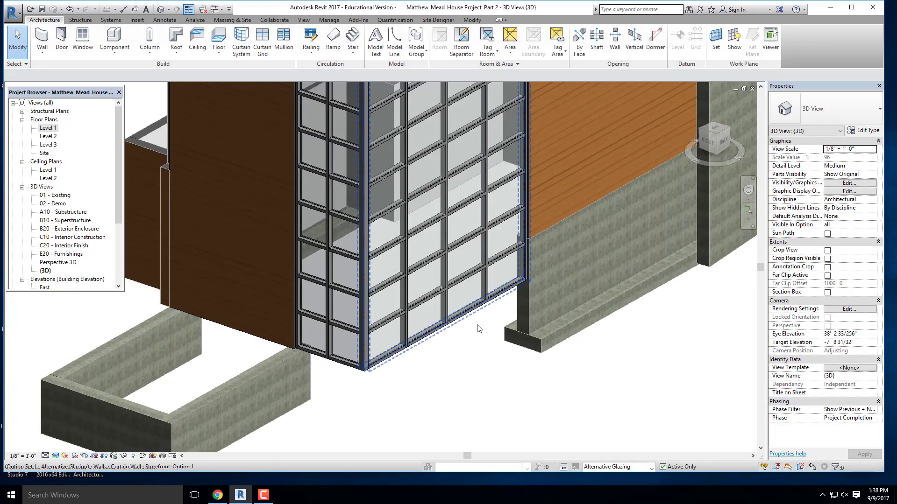
click(456, 317)
key(Escape)
key(Tab)
click(446, 270)
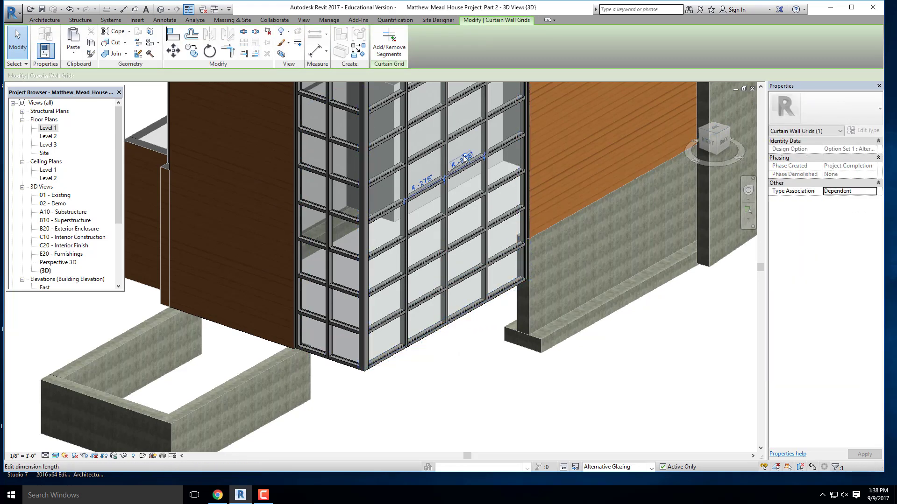
click(464, 156)
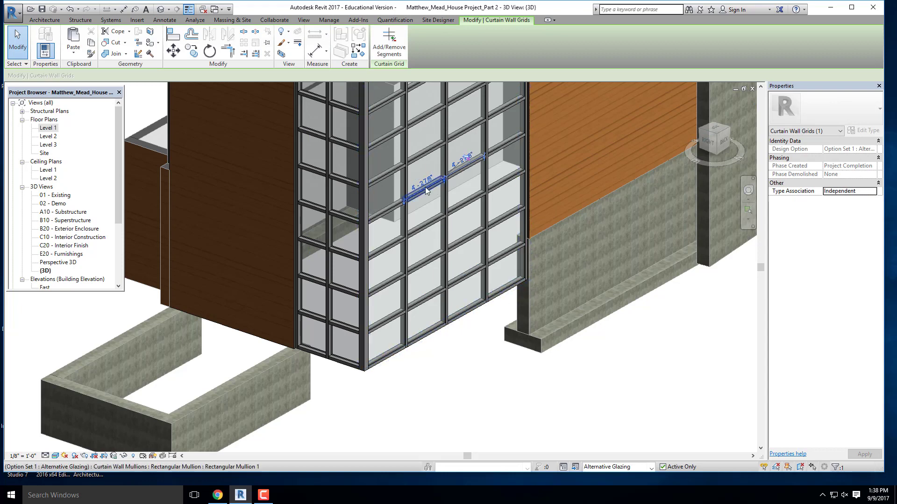
click(422, 186)
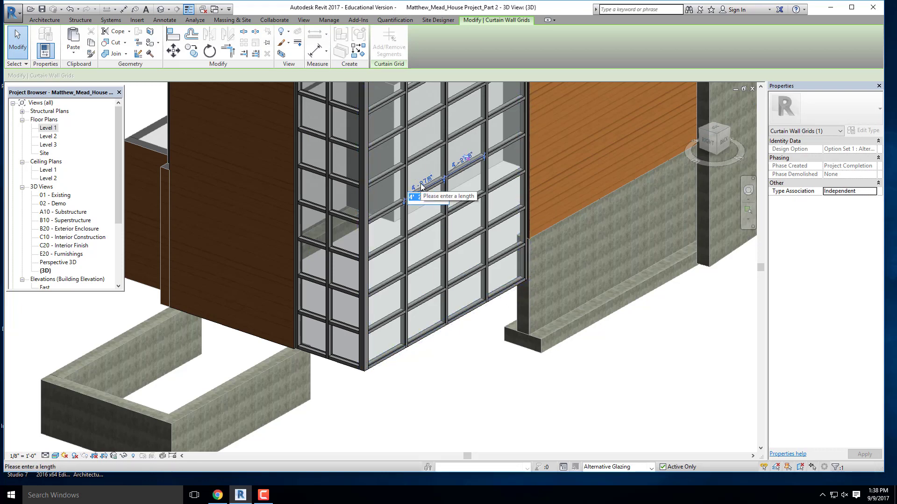
text(1')
key(Return)
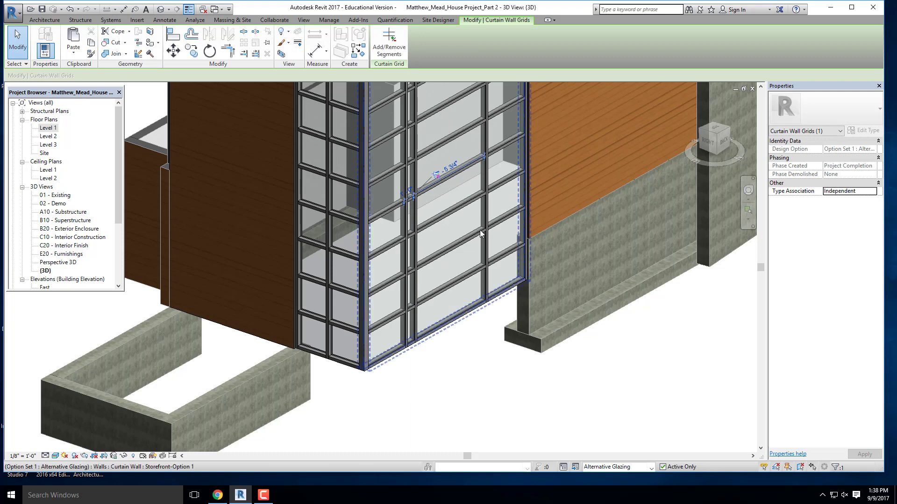
shift+middle_drag(479, 311, 517, 260)
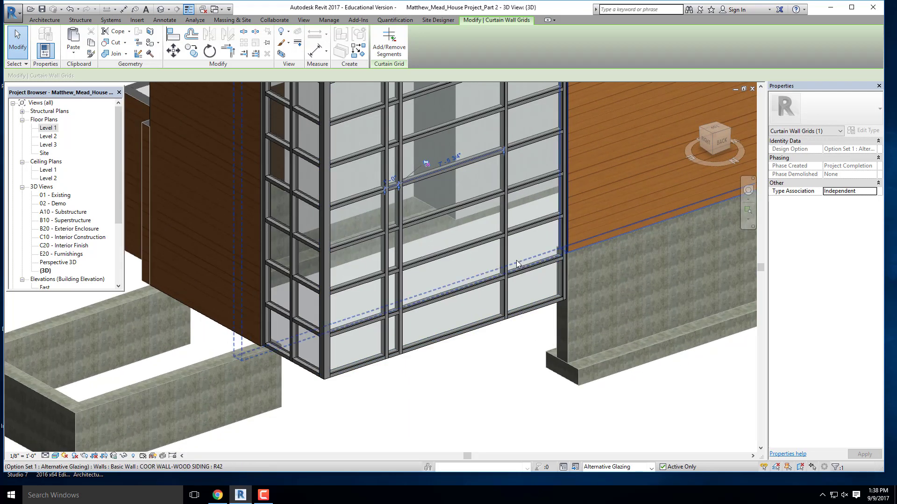
key(Escape)
Finish editing the Alternative Glazing design option and return to the main model.
shift+middle_drag(450, 290, 492, 374)
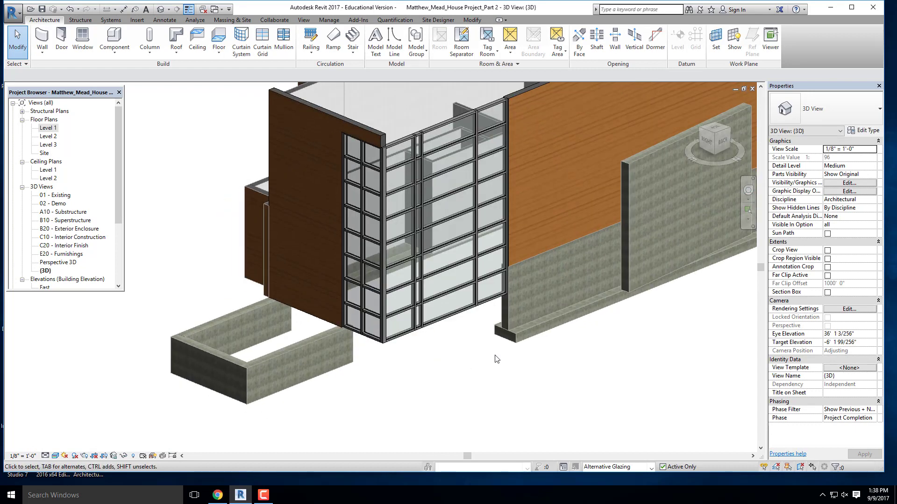
scroll(290, 243, down, 3)
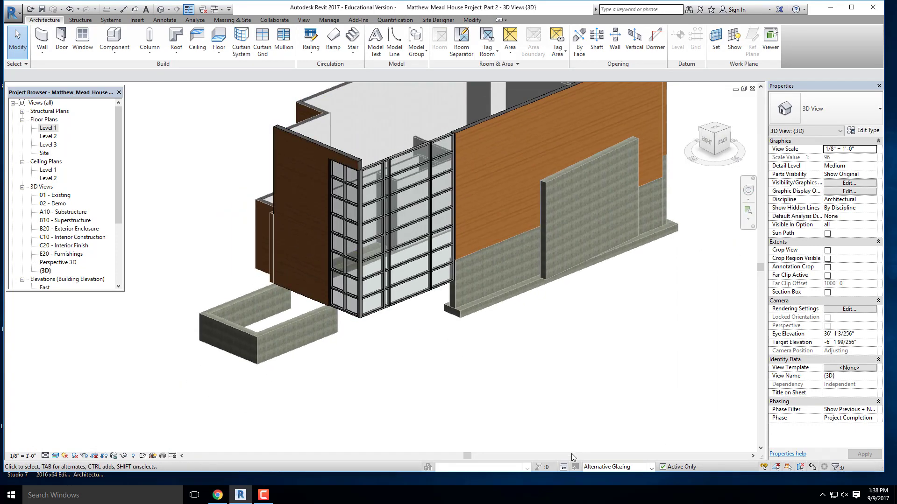
click(563, 467)
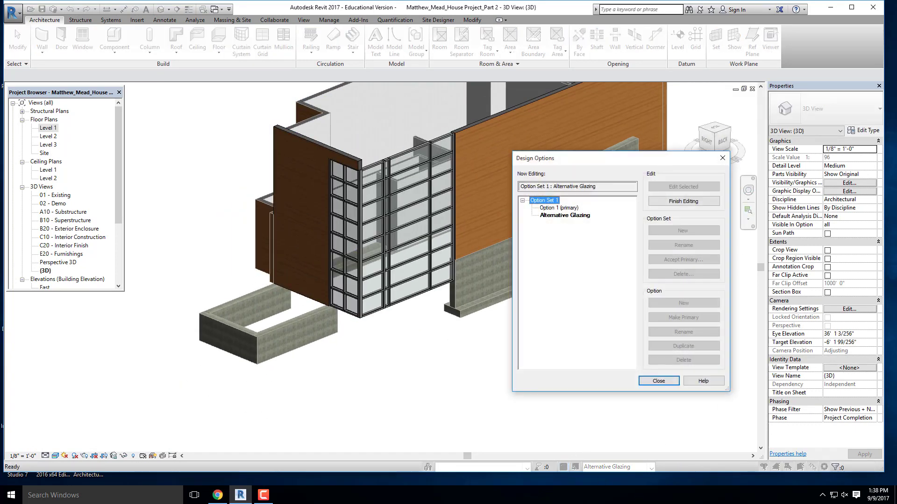
click(682, 201)
click(659, 381)
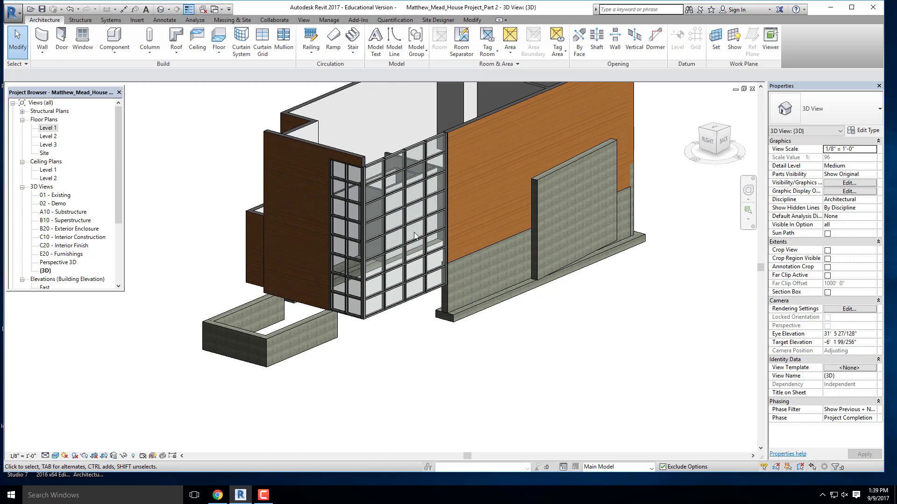
Compare the storefronts by making Option 1 and Alternative Glazing active in turn, ending on Main Model.
click(329, 20)
click(542, 54)
click(542, 84)
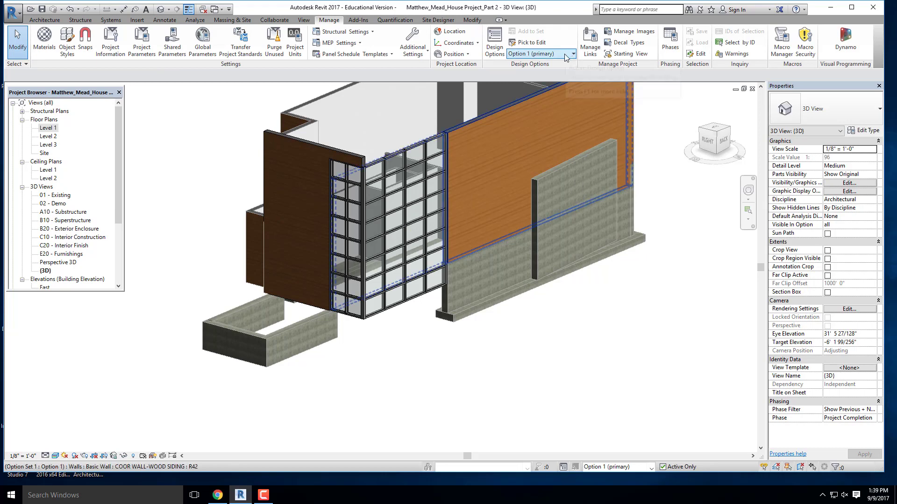
click(566, 53)
click(548, 91)
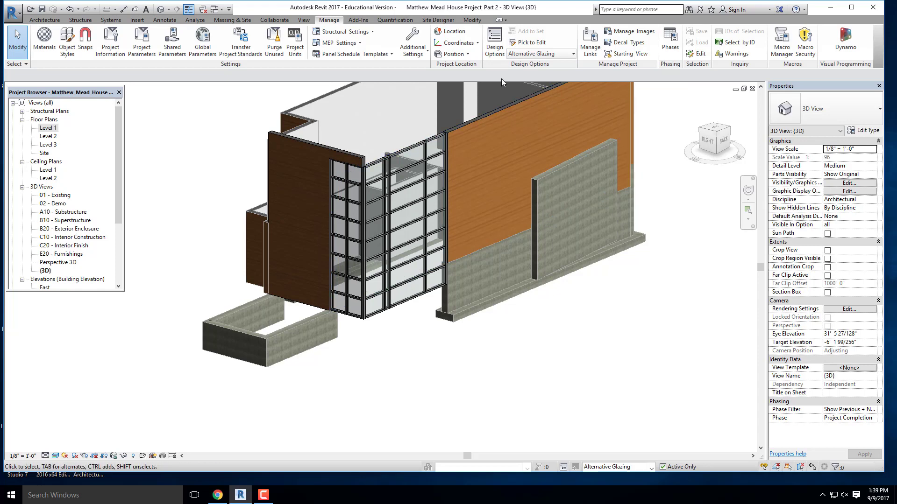
click(547, 54)
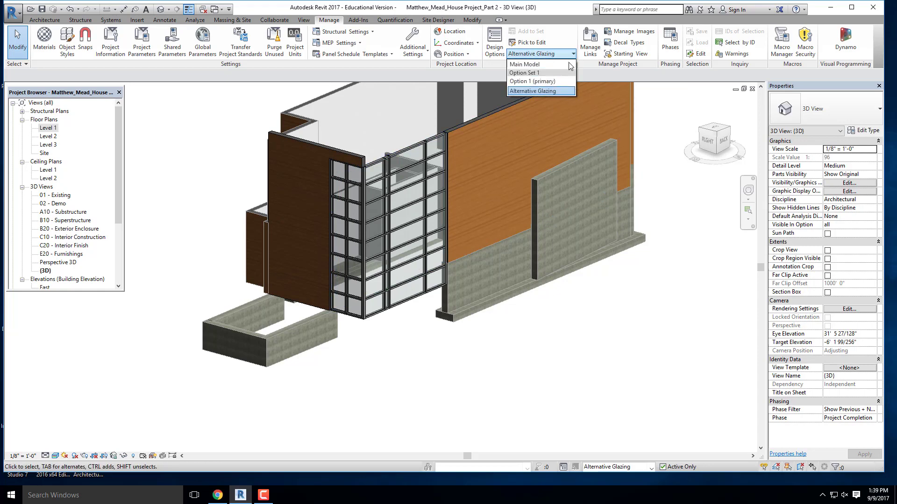
click(524, 65)
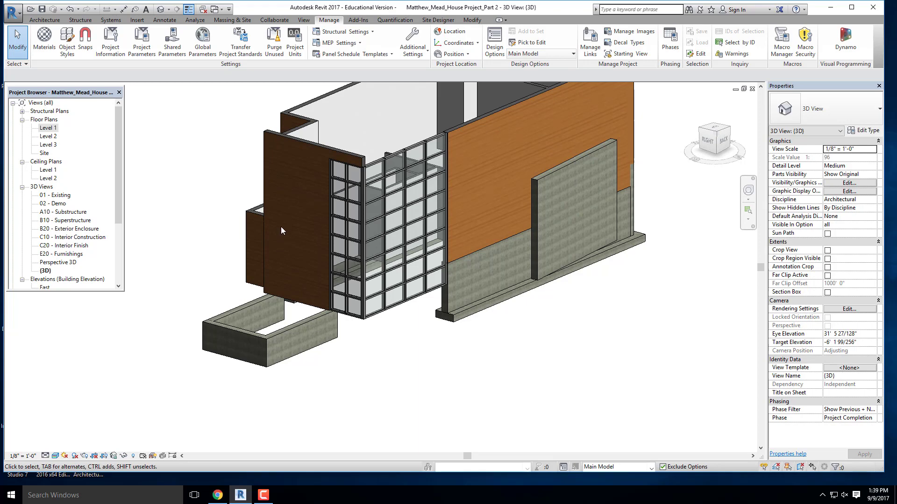
Open sheet A2 - LEVEL 1 FLOOR PLAN to review its layout.
scroll(163, 201, down, 3)
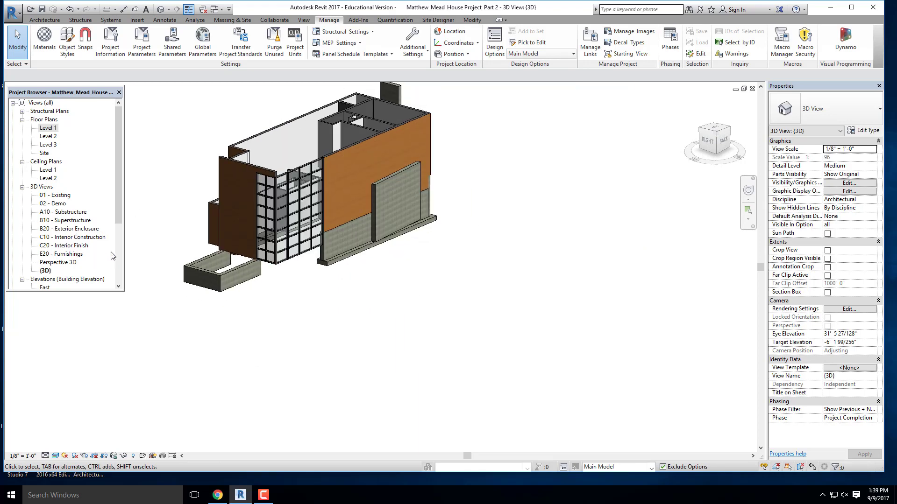
drag(119, 216, 119, 280)
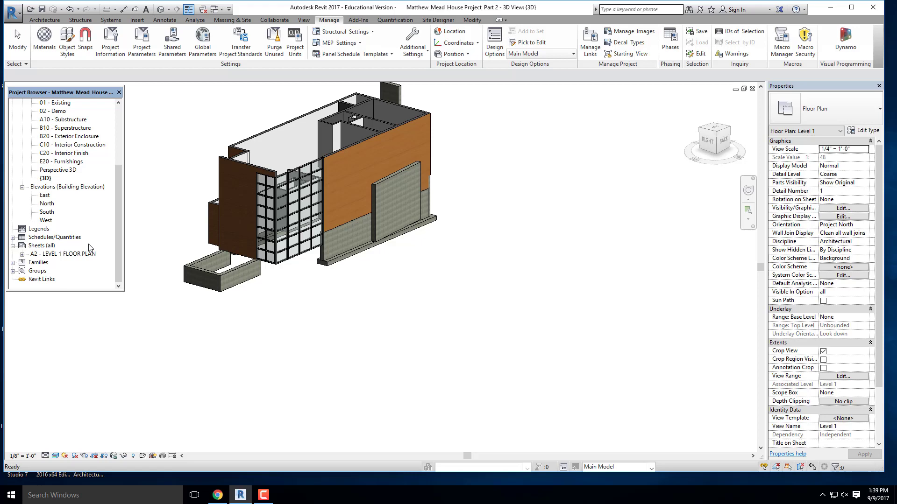
double_click(78, 254)
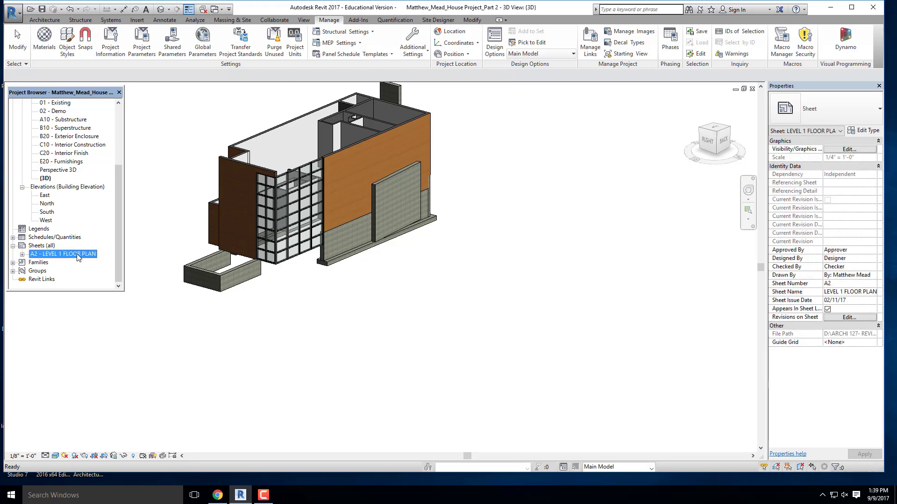
scroll(366, 283, down, 2)
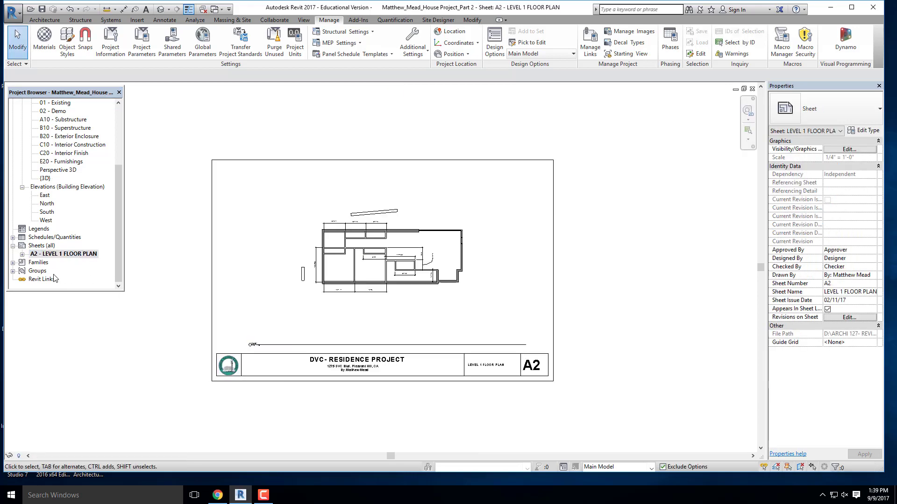
Create a new sheet with the D 22 x 34 Horizontal- DVC TITLEBLOCK and name it Elevations.
right_click(44, 248)
click(68, 251)
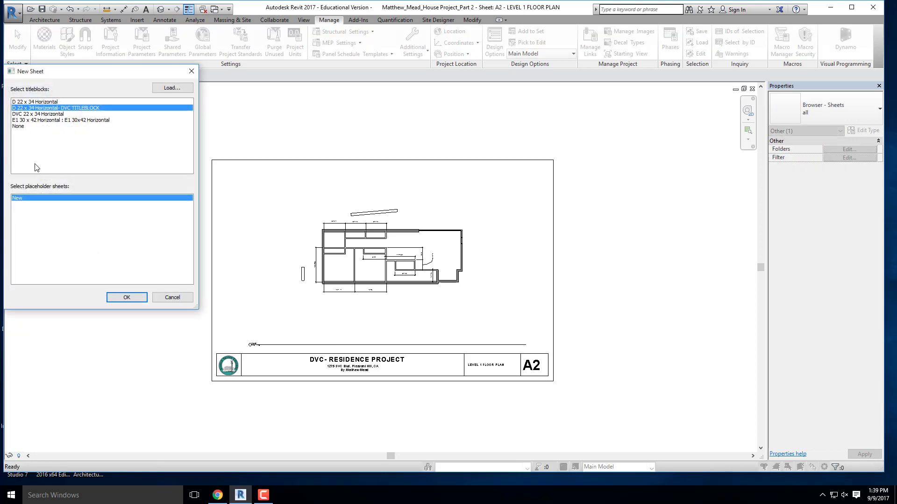
click(126, 297)
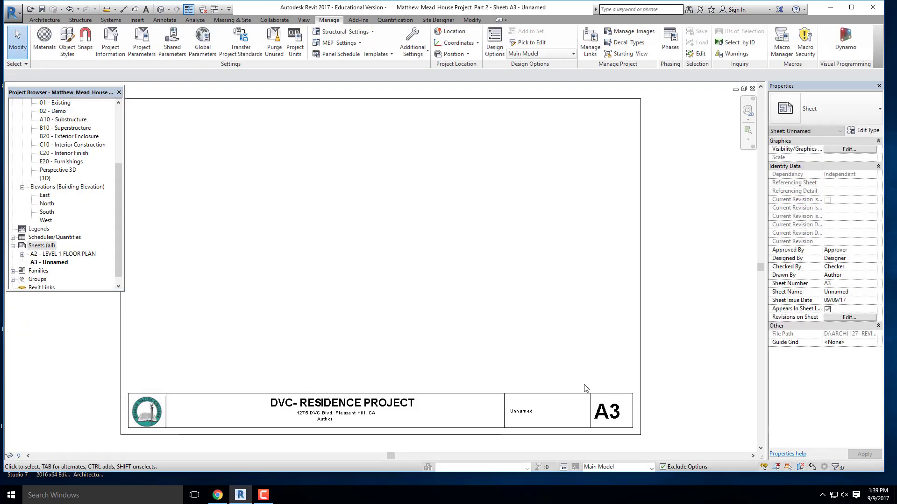
double_click(517, 415)
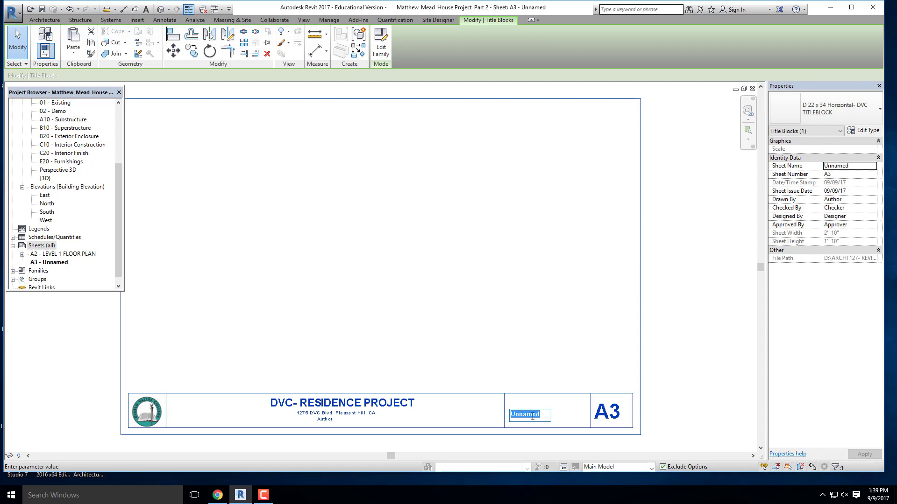
text(Elevations)
key(Return)
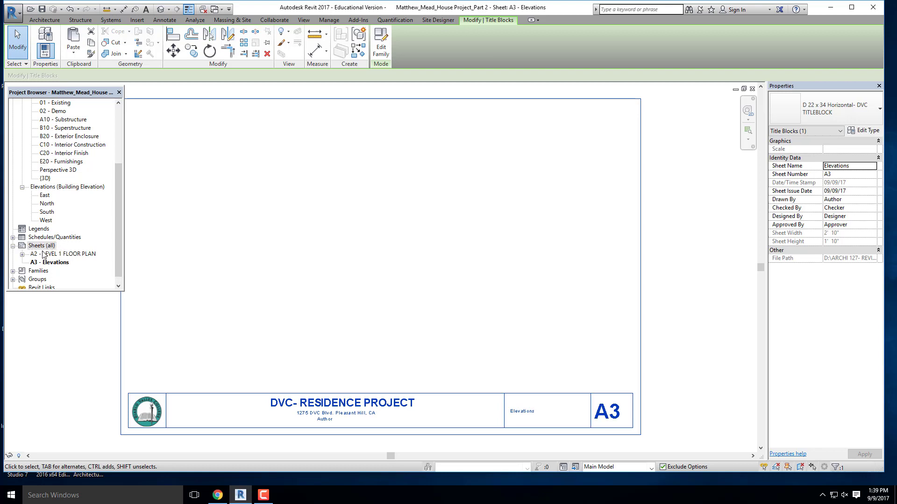
View the North elevation, then return to the Elevations sheet.
double_click(48, 204)
scroll(518, 250, down, 2)
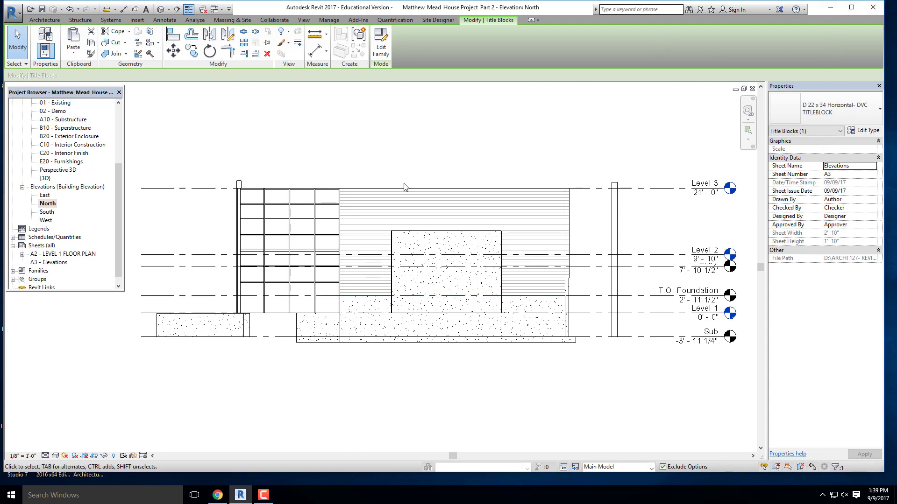
key(ctrl+Tab)
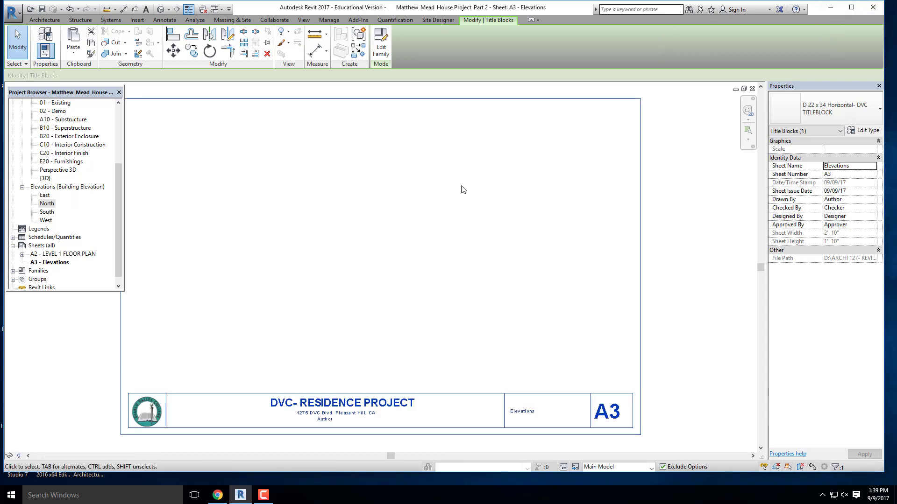
Duplicate the North elevation with detailing and rename the copy North-Glazing Option 1.
click(48, 206)
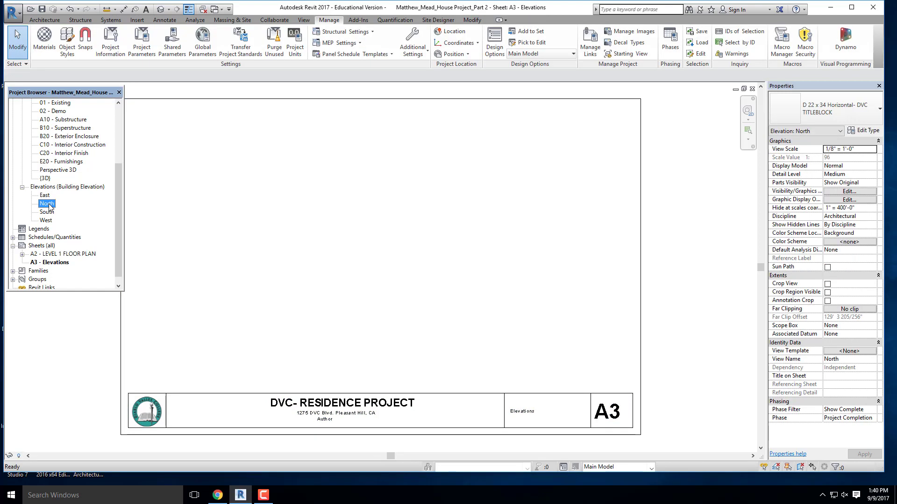
right_click(48, 207)
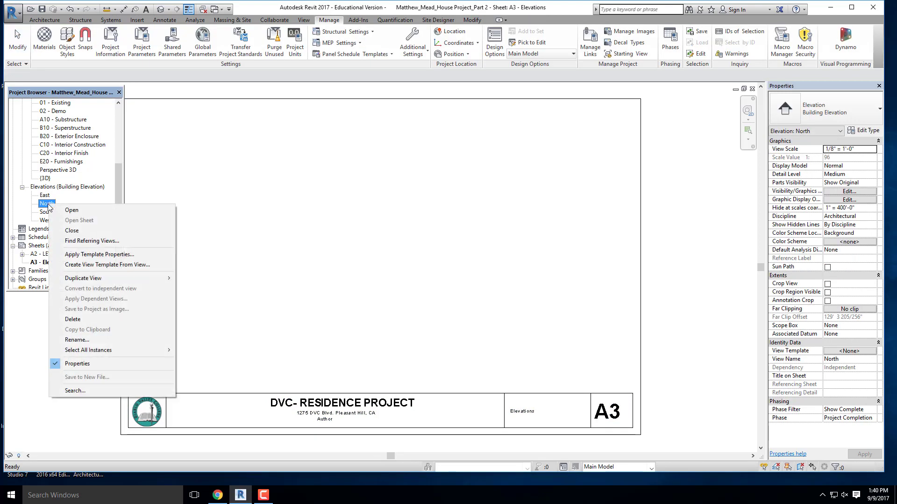
mouse_move(157, 283)
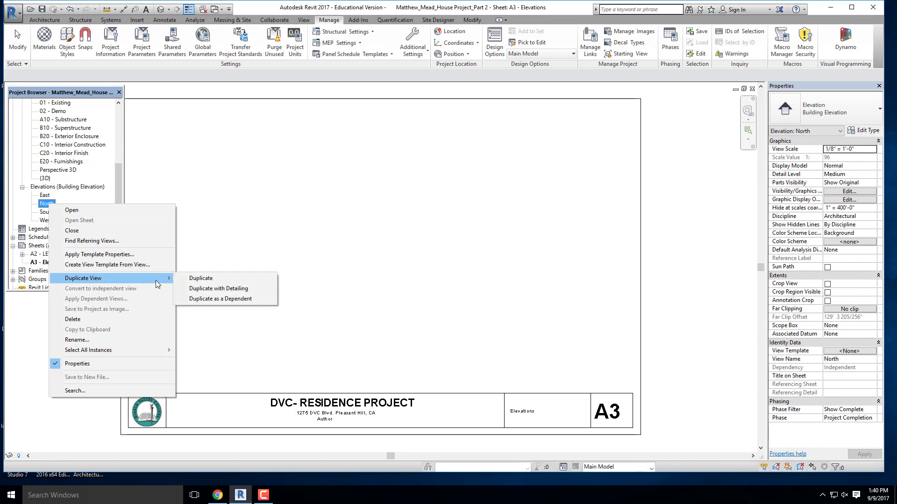
click(208, 290)
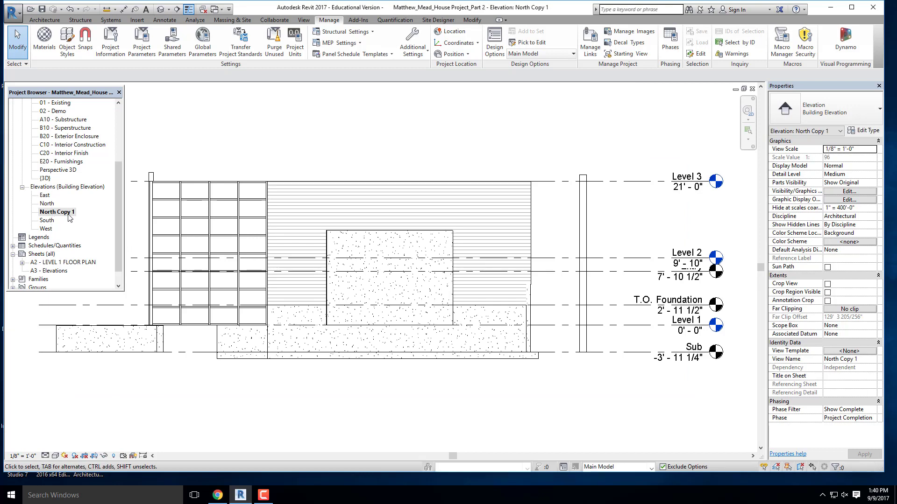
right_click(71, 213)
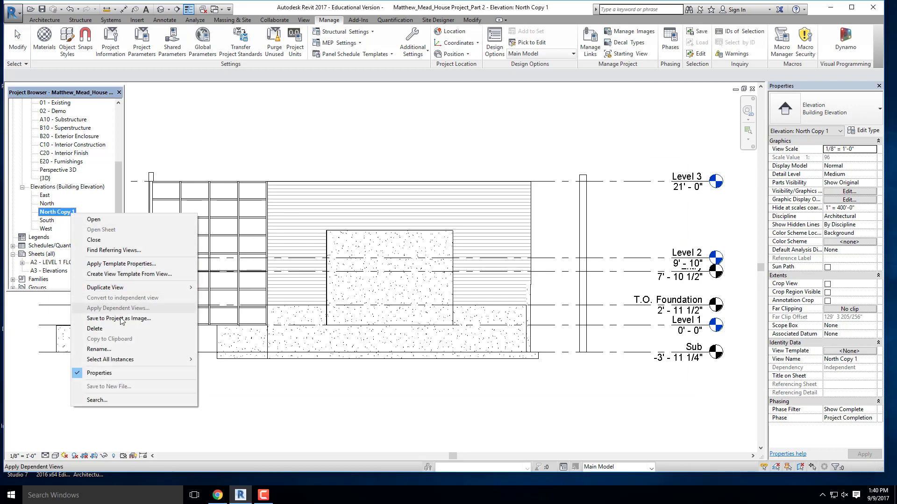
click(107, 349)
click(79, 184)
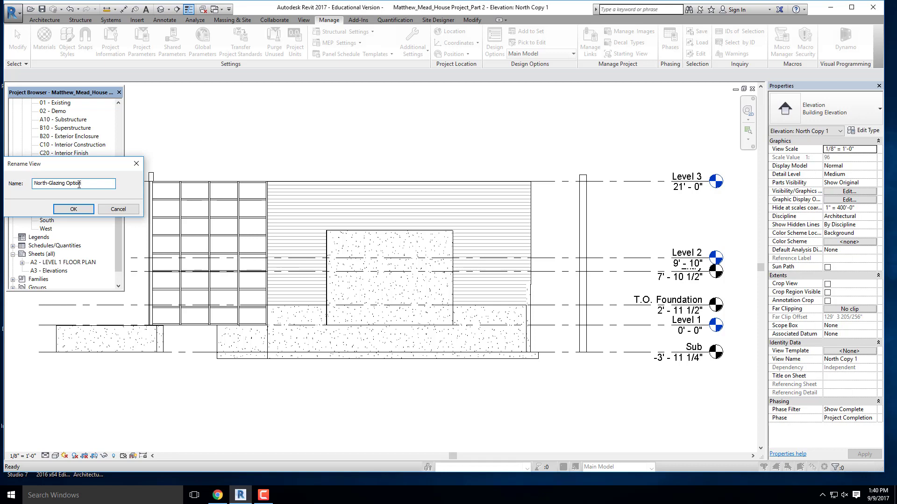
click(74, 208)
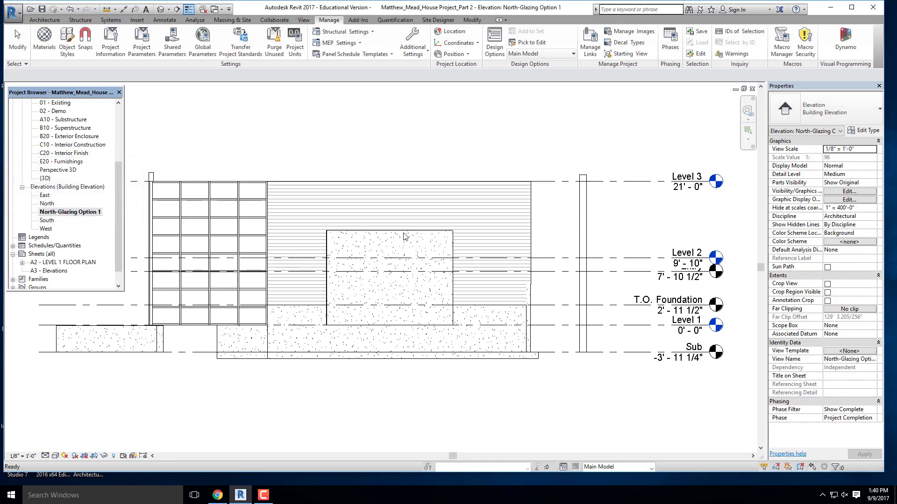
Turn on and show the crop region of the Option 1 elevation, and raise its lower edge to Level 1.
scroll(404, 235, down, 1)
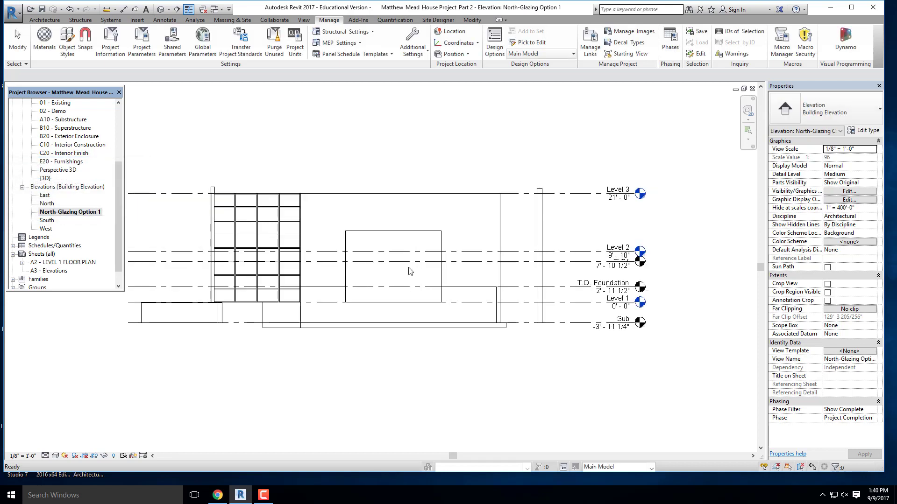
click(94, 458)
click(343, 346)
scroll(391, 338, up, 2)
drag(383, 351, 382, 327)
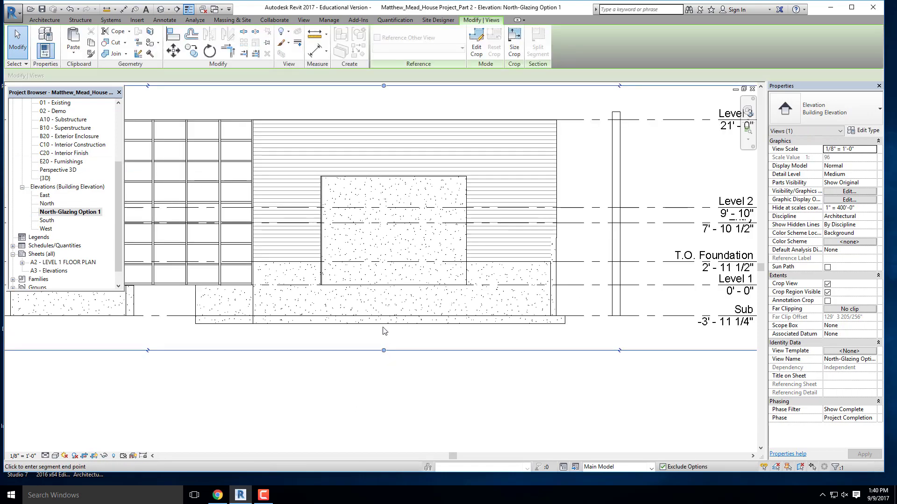
drag(380, 292, 381, 295)
scroll(449, 322, down, 2)
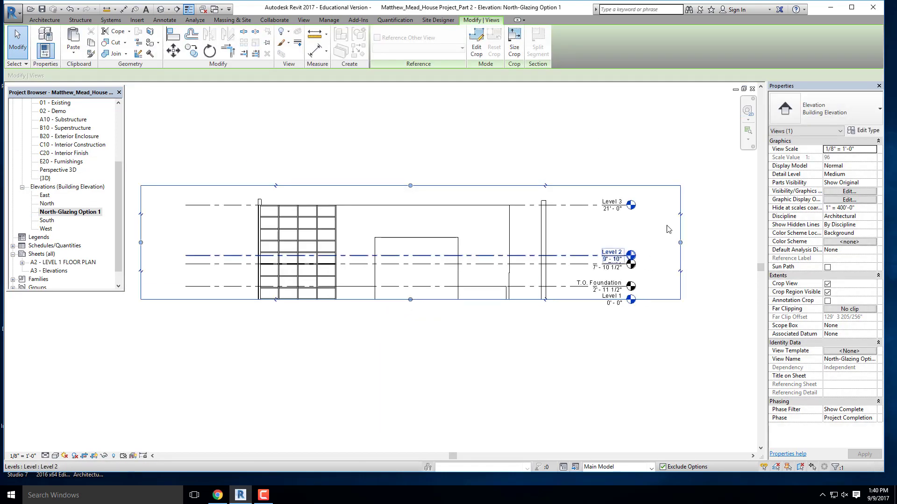
Pull both side edges of the Option 1 crop region in closer to the building and hide the crop boundary.
drag(681, 243, 654, 242)
middle_drag(542, 276, 662, 276)
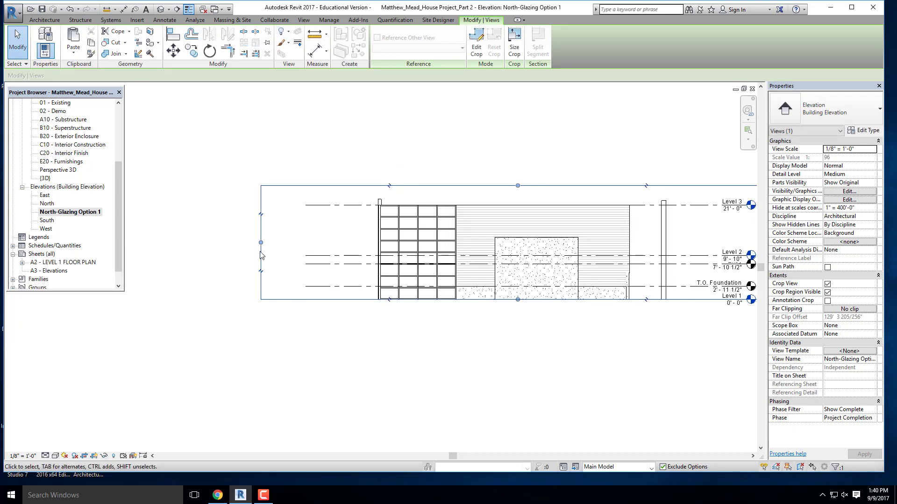
drag(261, 242, 355, 240)
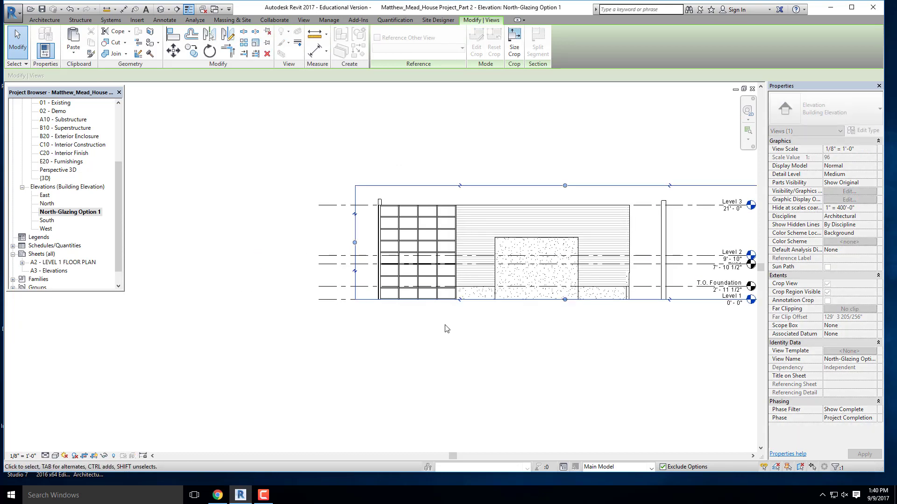
click(443, 335)
click(94, 456)
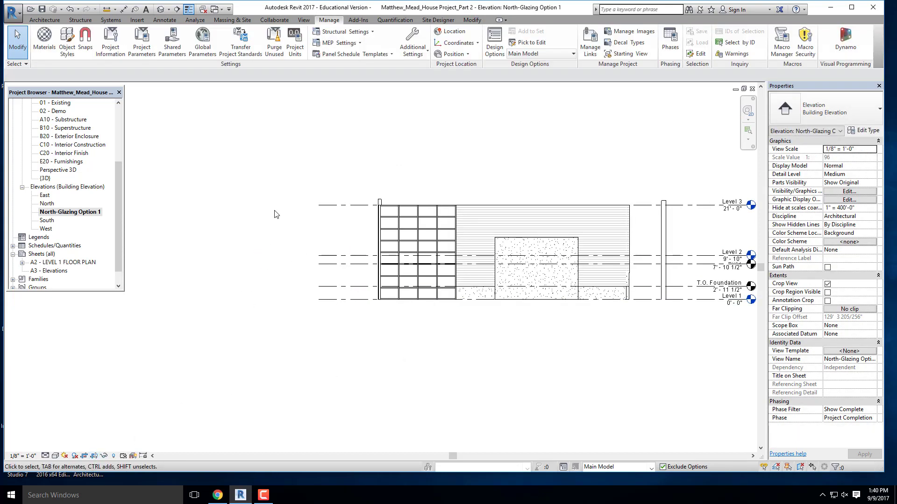
scroll(274, 210, down, 2)
scroll(384, 194, up, 2)
middle_drag(567, 273, 528, 265)
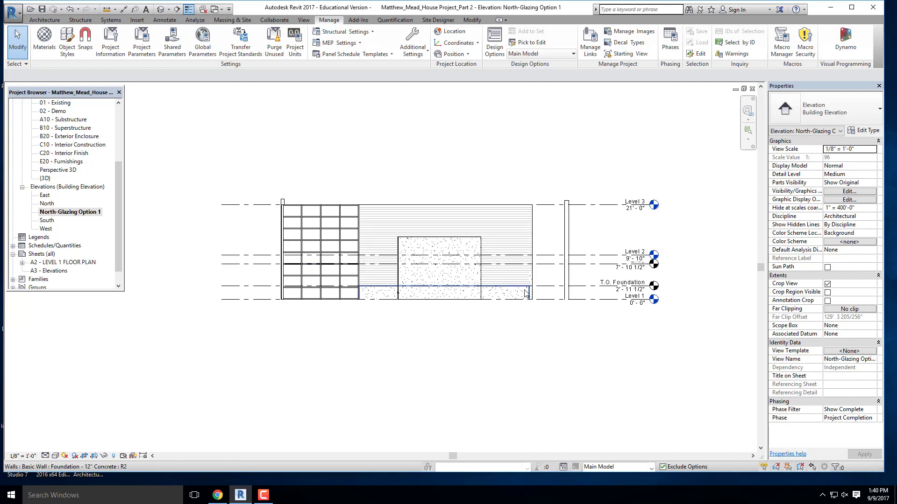
scroll(180, 235, up, 1)
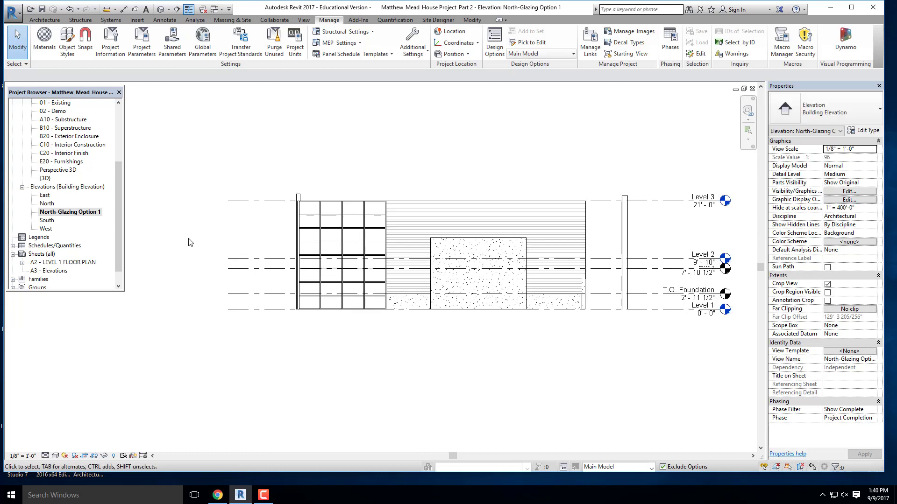
Duplicate the North elevation with detailing again and rename the copy North- Glazing Option 2.
click(47, 204)
right_click(47, 206)
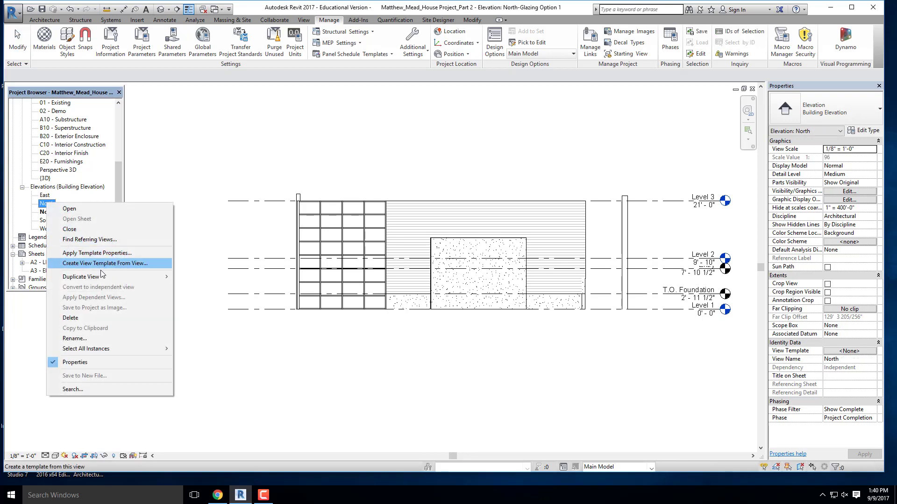
mouse_move(154, 277)
click(204, 286)
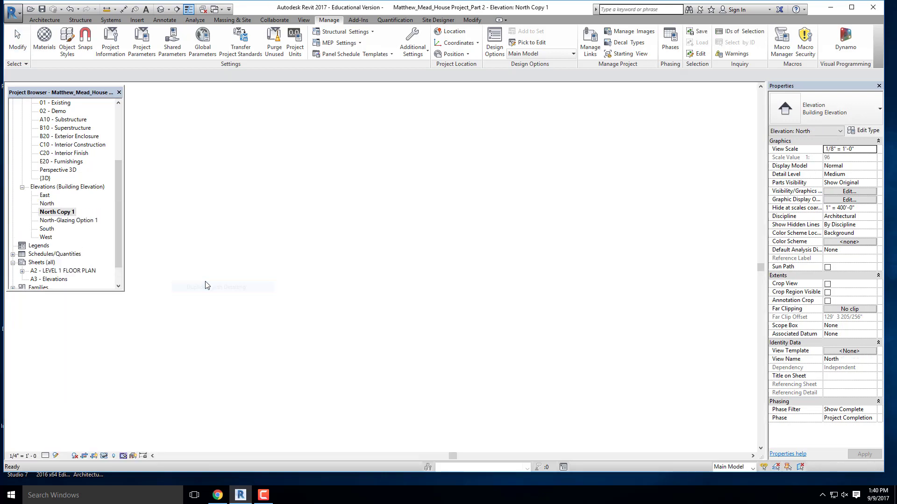
right_click(58, 212)
click(86, 347)
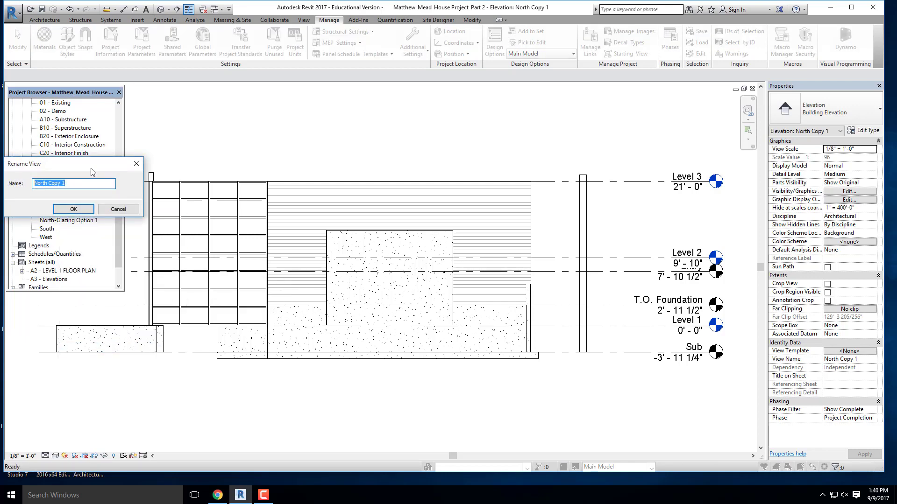
text(N)
click(70, 209)
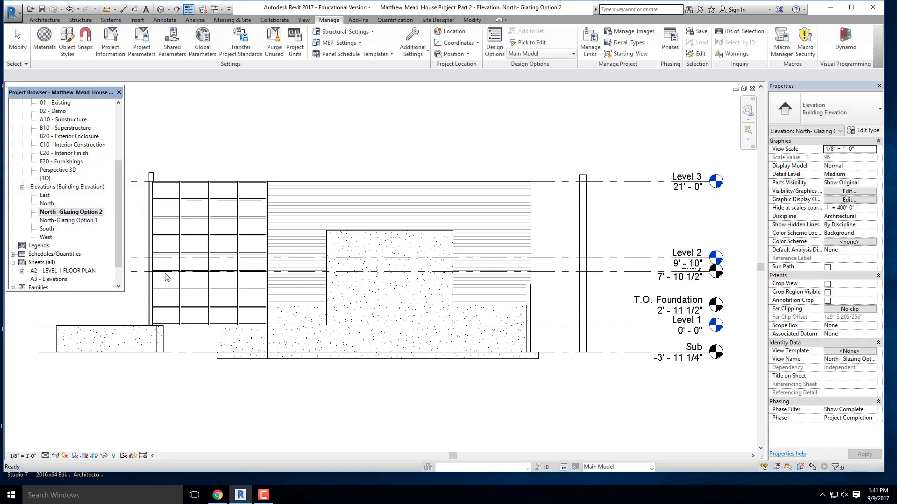
Override the Option 2 elevation's design option display so Option Set 1 uses Alternative Glazing.
scroll(347, 273, down, 2)
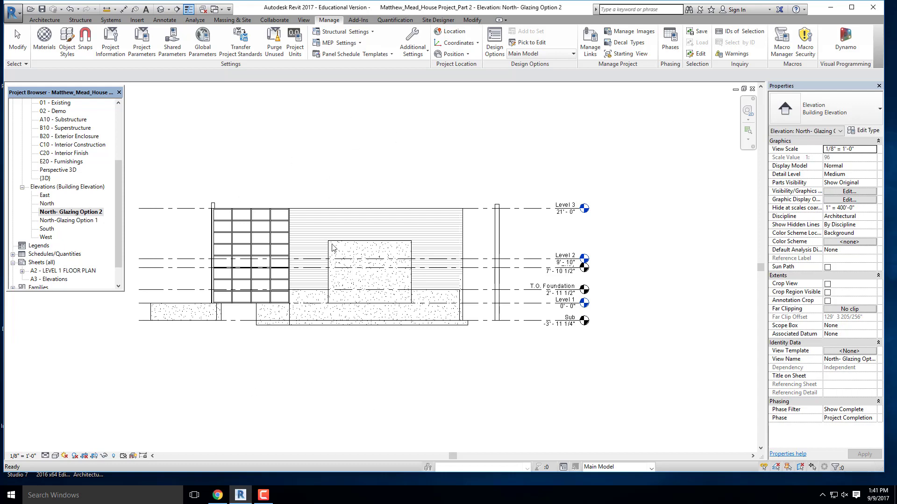
click(846, 192)
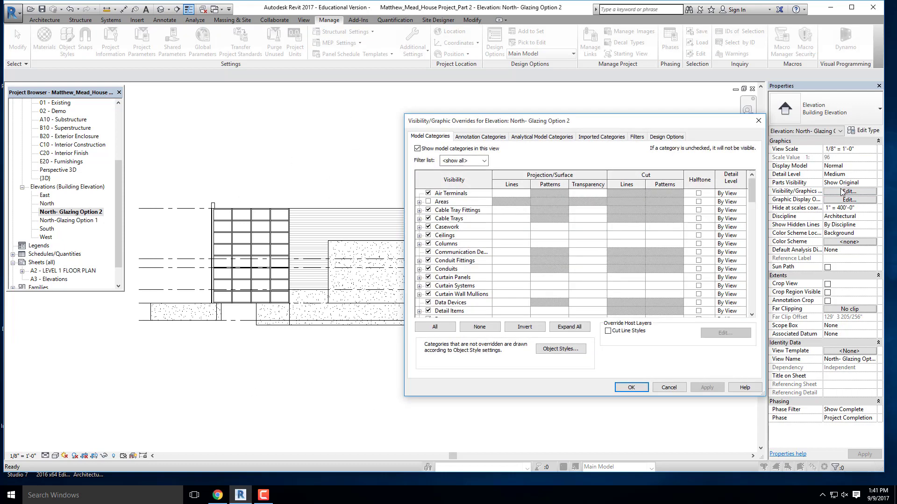
click(665, 138)
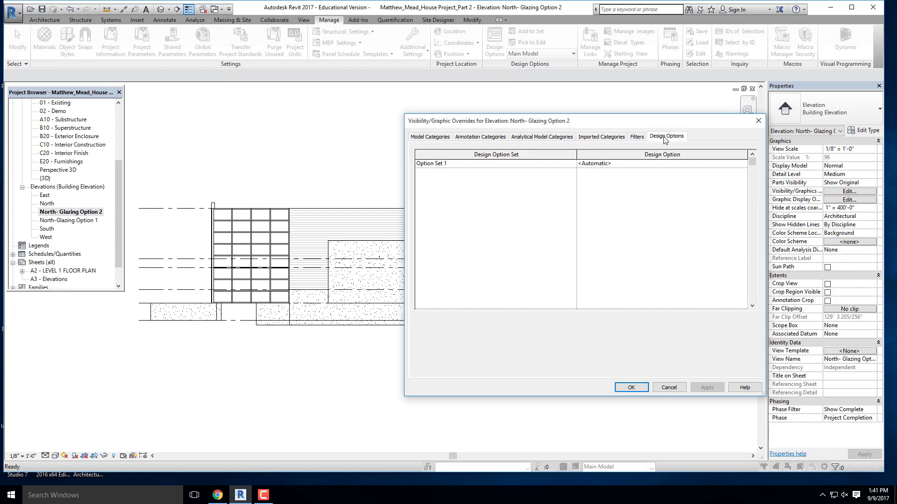
click(743, 164)
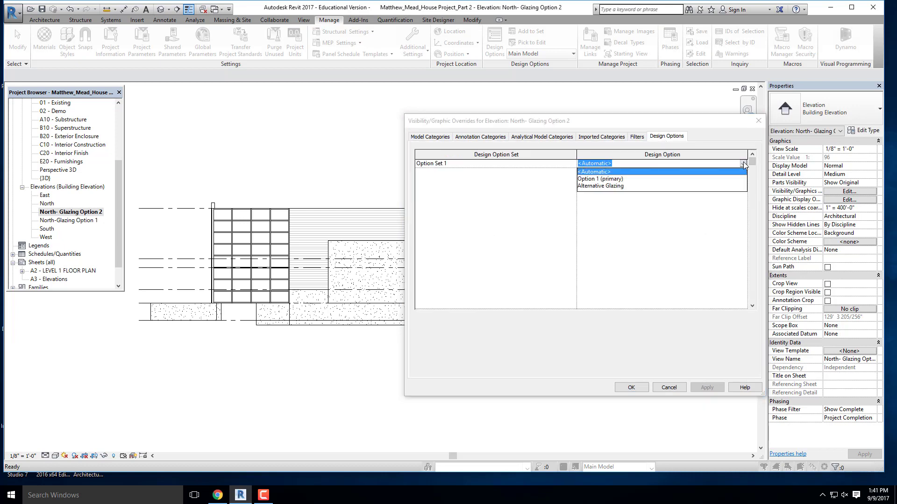
click(603, 186)
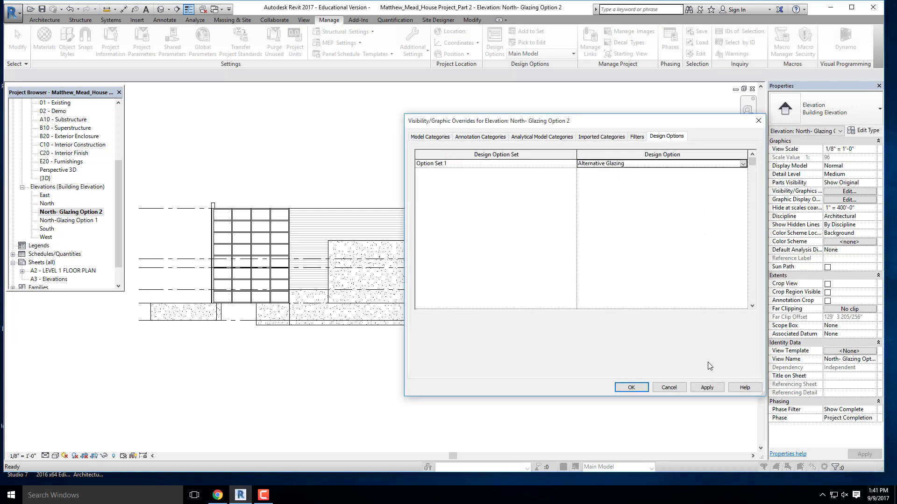
click(630, 387)
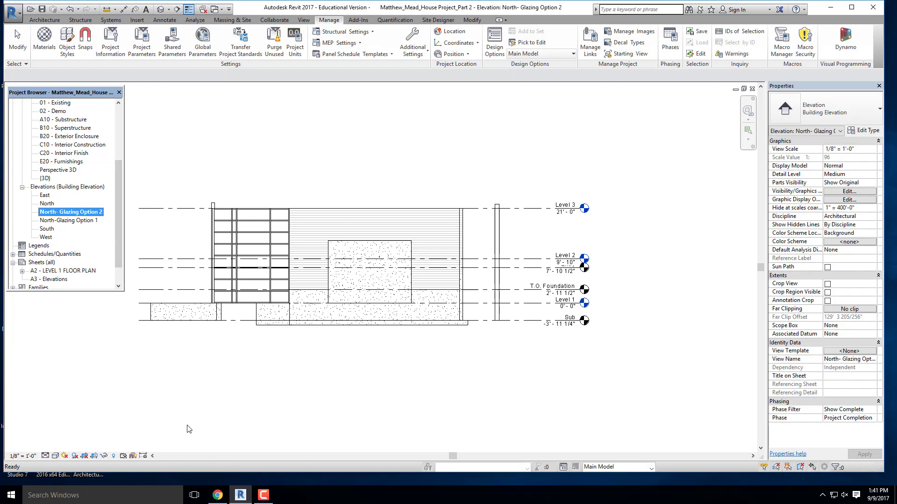
Crop the Option 2 elevation with its crop region shown, and raise the region's lower edge to Level 1.
click(321, 355)
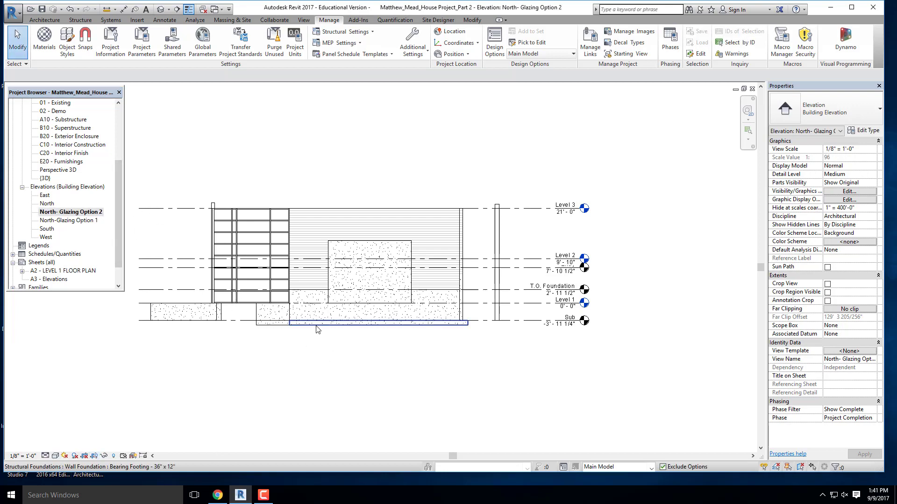
click(88, 455)
click(92, 457)
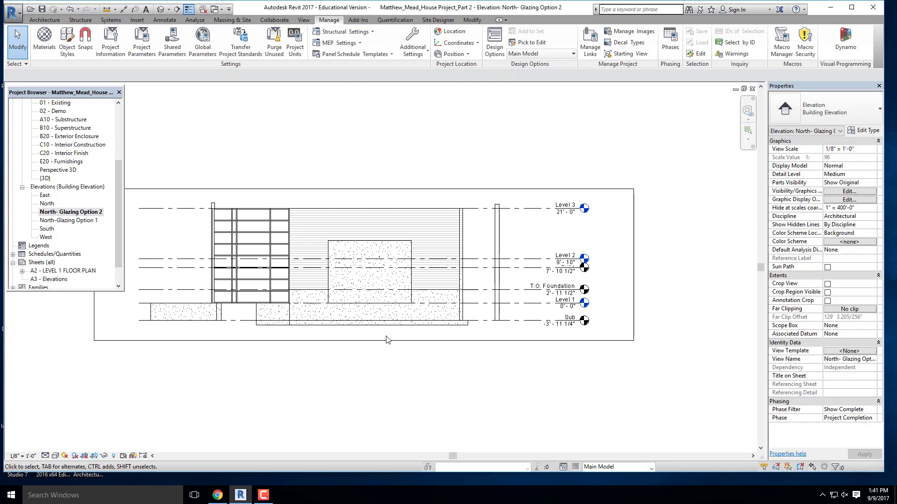
click(382, 341)
scroll(383, 341, up, 2)
drag(353, 341, 352, 287)
click(483, 315)
scroll(483, 315, down, 3)
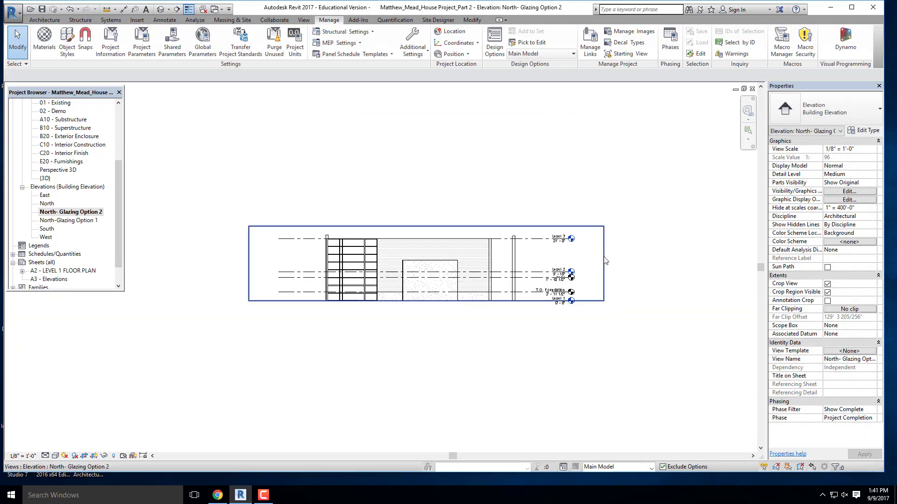
Narrow the Option 2 crop region from both sides toward the building and hide the crop boundary.
click(604, 262)
drag(604, 264, 584, 264)
drag(248, 263, 306, 261)
click(254, 343)
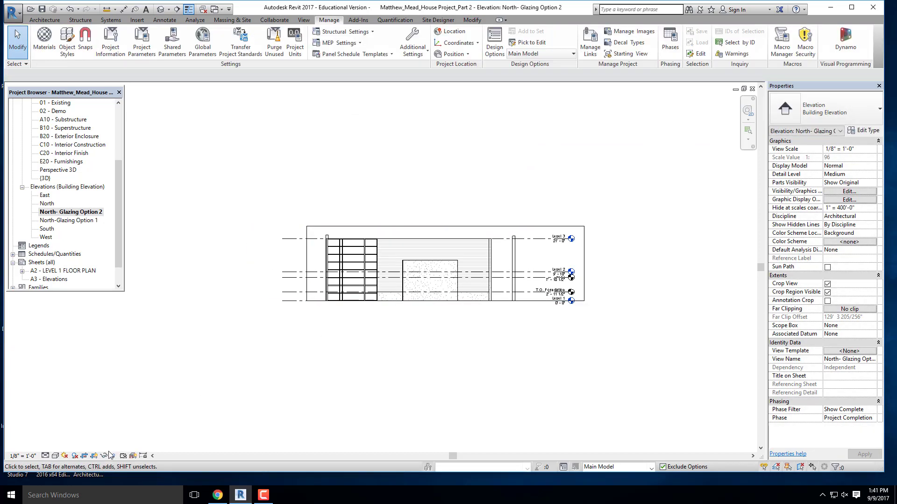
click(95, 456)
Set the visual style to Realistic in both the Option 2 and Option 1 north elevations.
click(55, 456)
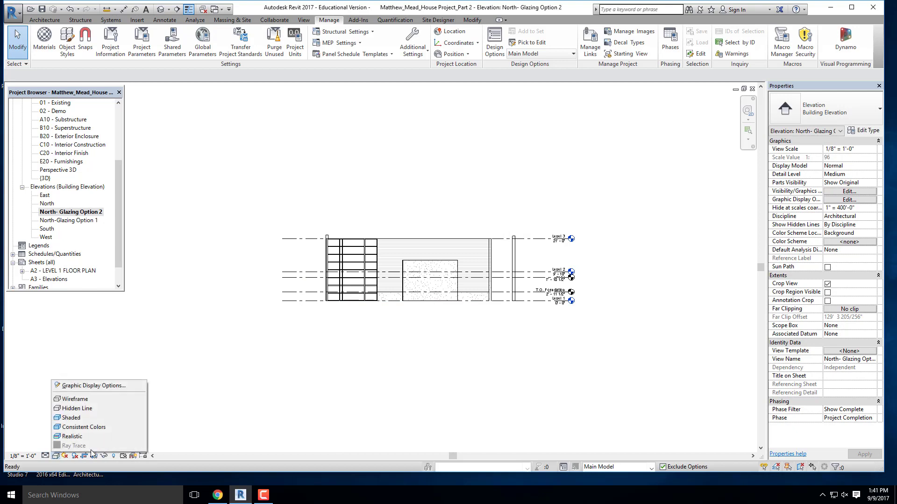
click(110, 436)
double_click(69, 220)
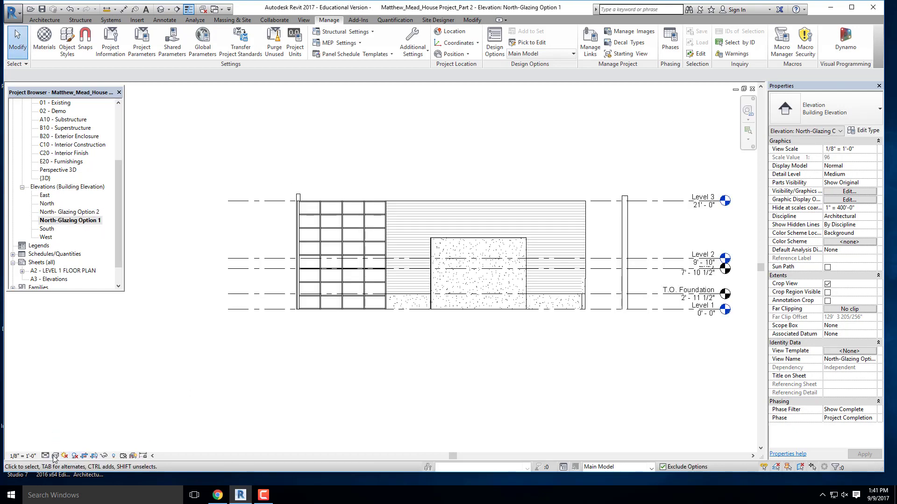
click(55, 456)
click(84, 436)
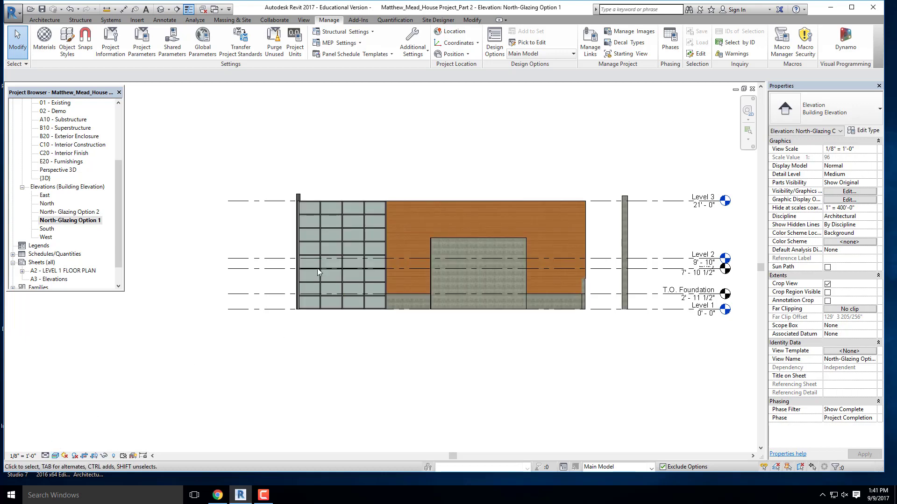
Open sheet A3 - Elevations and place the North-Glazing Option 1 view in the sheet's upper right area.
double_click(55, 279)
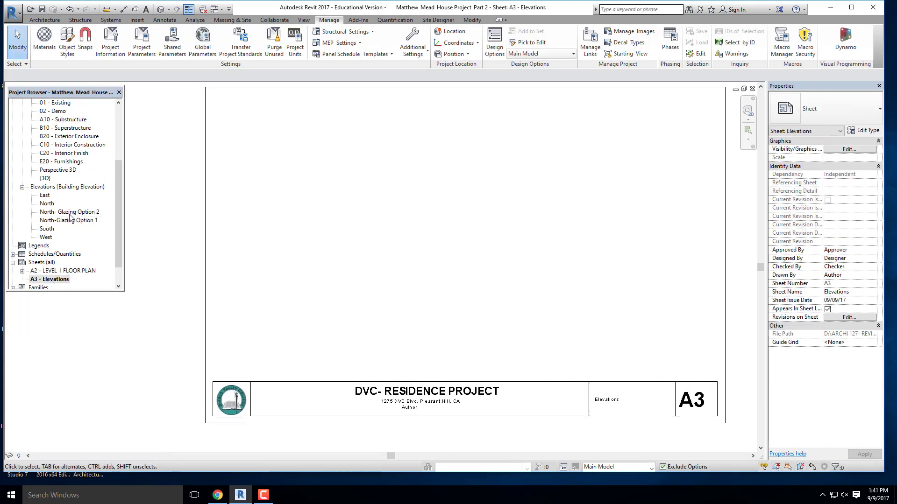
drag(73, 225, 537, 155)
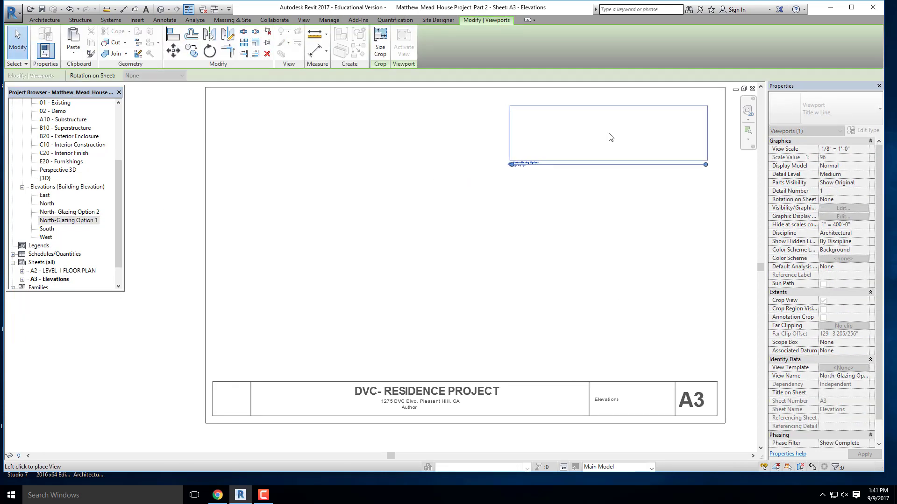
click(596, 141)
click(581, 247)
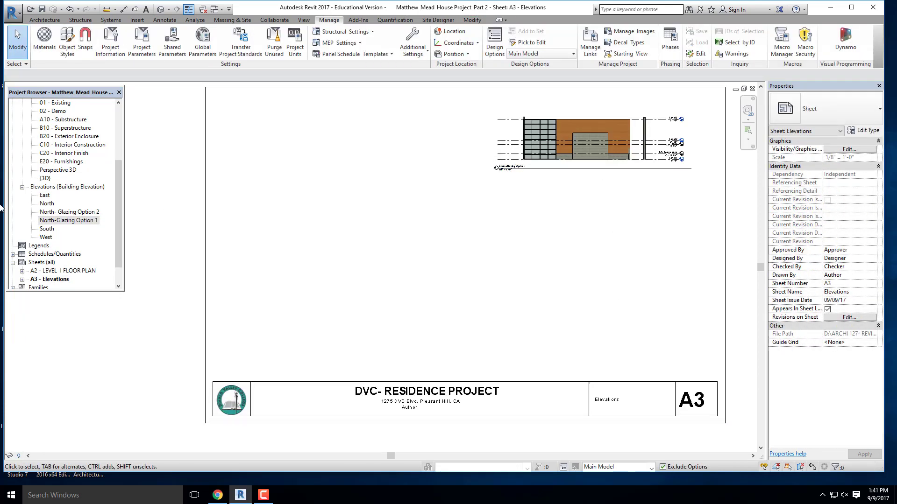
Place the North- Glazing Option 2 elevation on the sheet directly below the Option 1 view.
drag(42, 213, 572, 196)
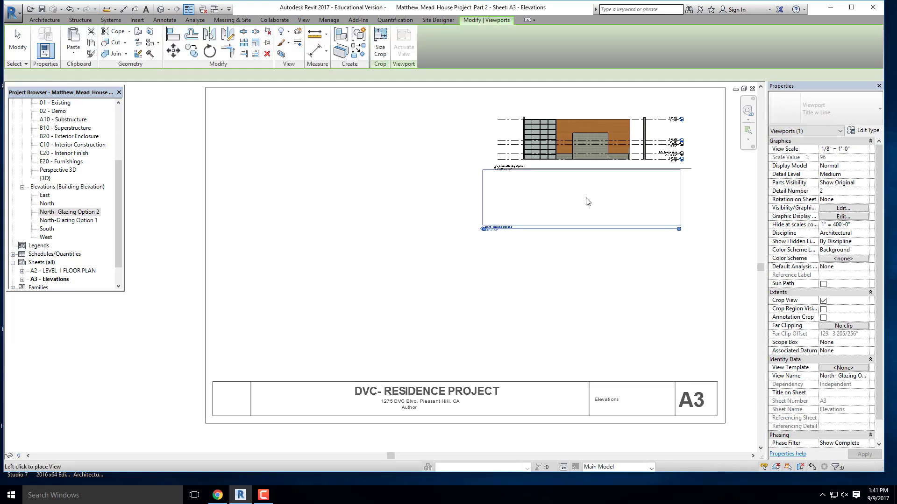
click(596, 205)
click(435, 280)
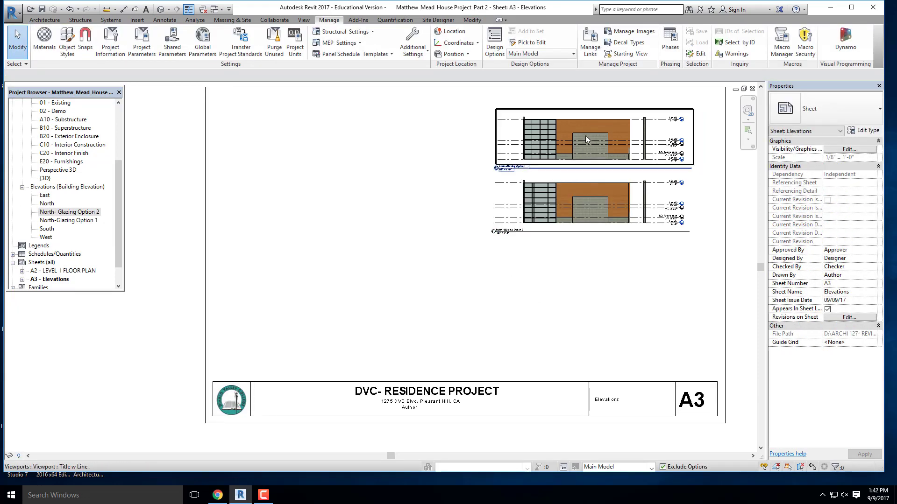
Set the view scale of both north glazing viewports to 1/4" = 1'-0".
click(585, 136)
ctrl+click(588, 196)
click(848, 148)
click(872, 148)
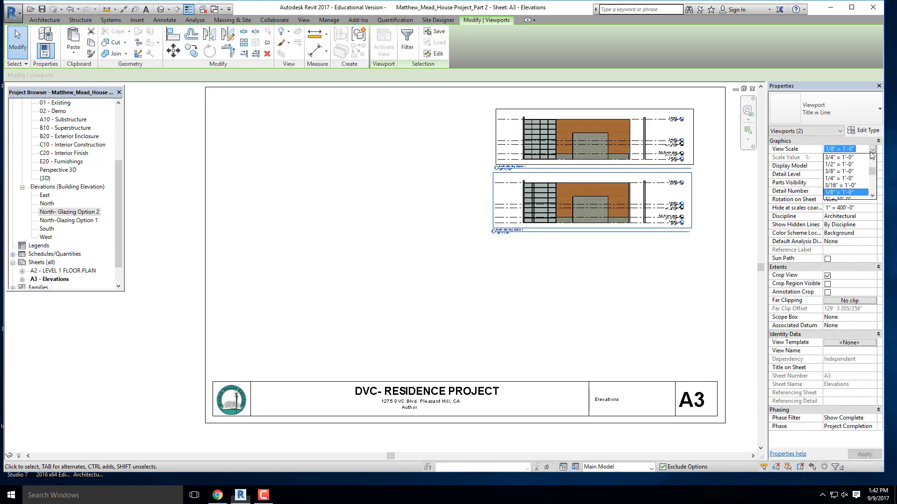
click(839, 178)
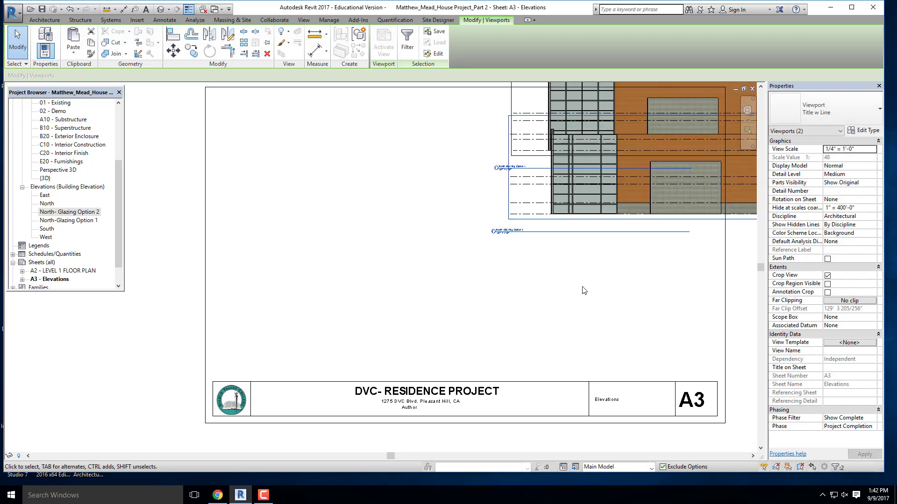
Move both enlarged viewports inside the sheet border, with Option 1 aligned above Option 2.
click(447, 270)
middle_drag(447, 270, 284, 260)
drag(501, 208, 331, 300)
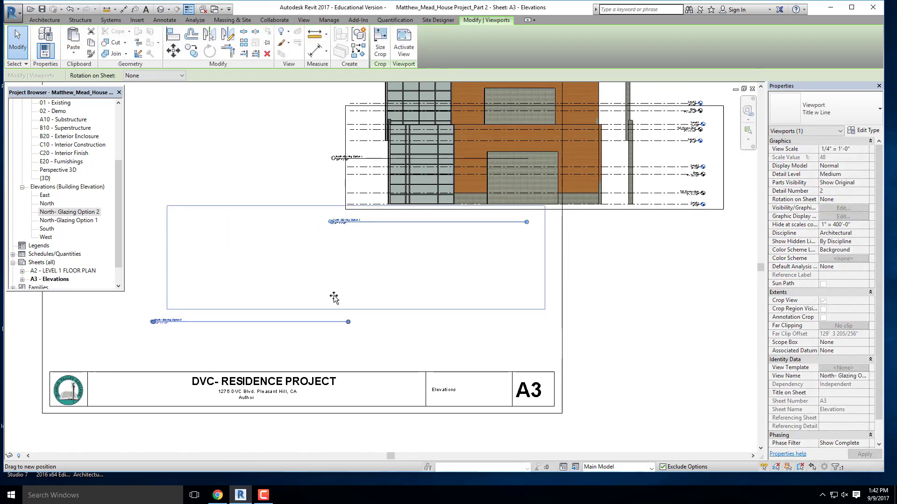
middle_drag(448, 142, 504, 220)
click(511, 210)
drag(560, 200, 391, 241)
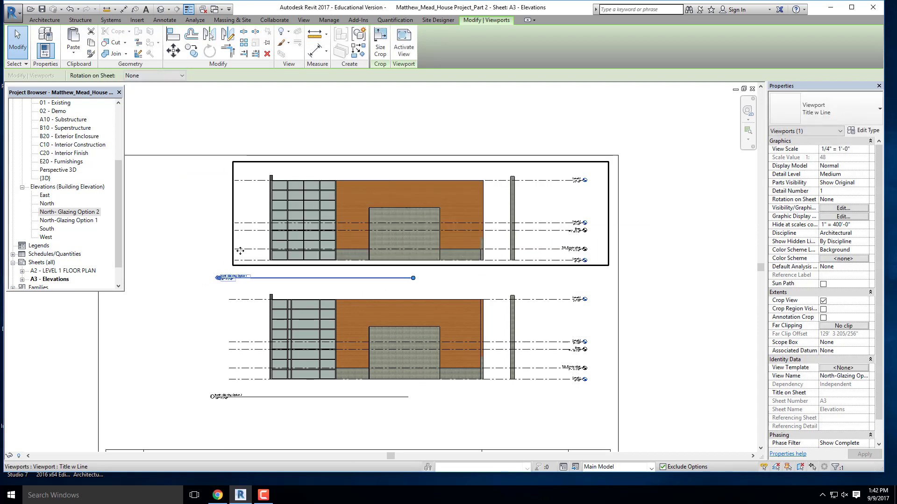
click(189, 240)
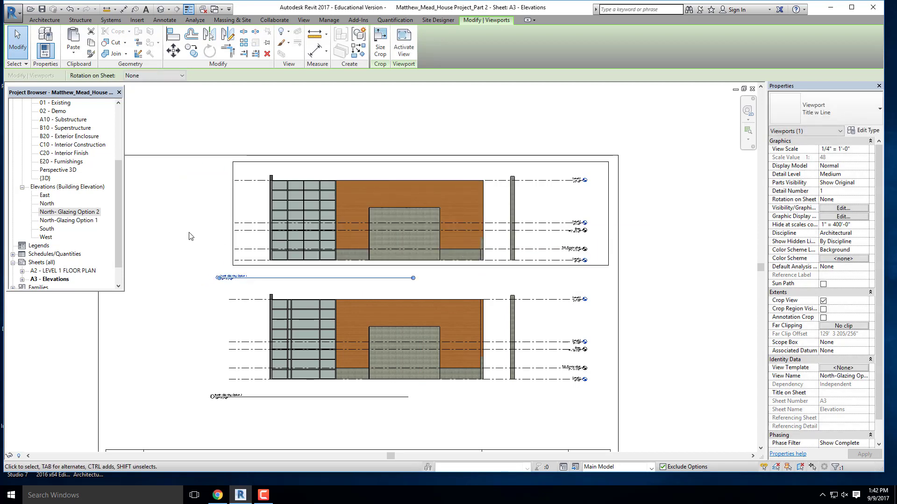
Select both viewports and shift them down together toward the title block.
click(374, 326)
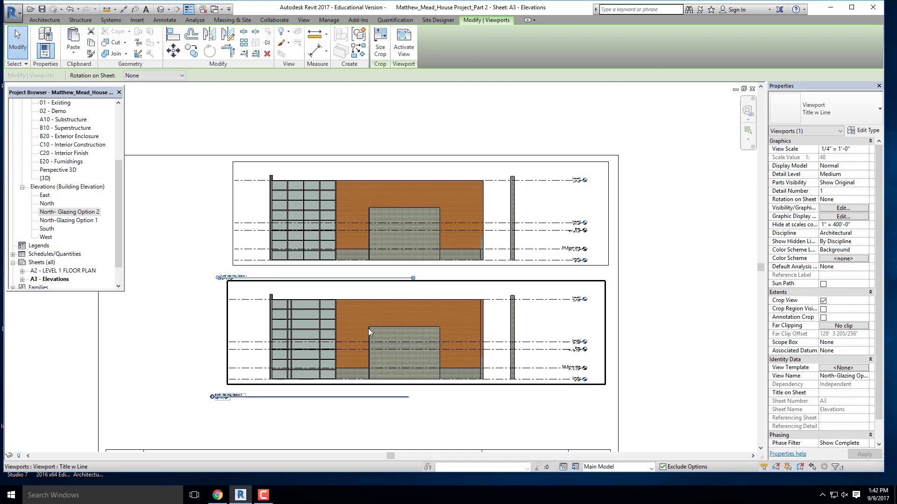
middle_drag(476, 369, 534, 344)
click(446, 306)
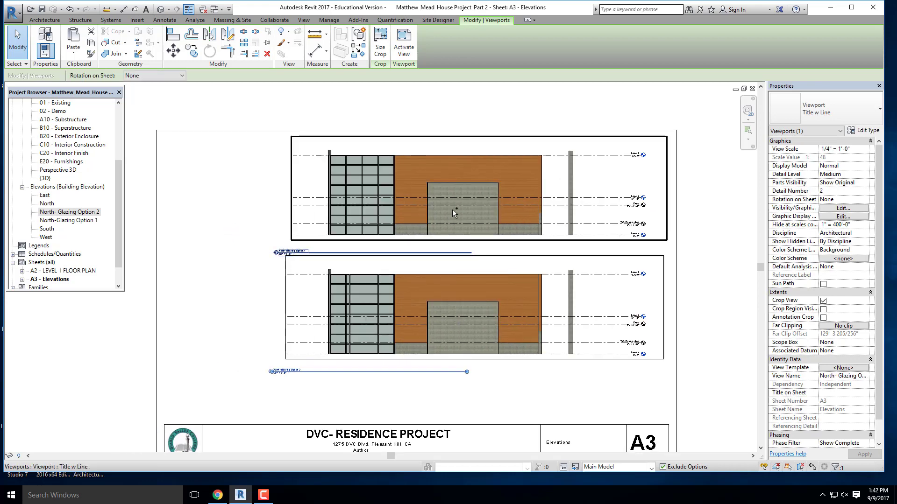
ctrl+click(454, 205)
drag(455, 205, 456, 243)
scroll(441, 186, down, 3)
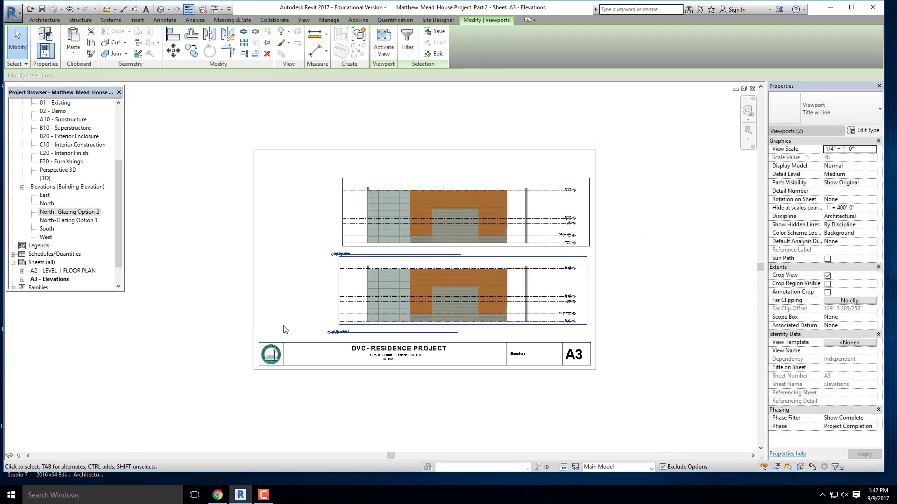
click(282, 328)
Compare the glazing patterns and view titles of the Option 1 and Option 2 elevations on the sheet.
scroll(282, 328, up, 4)
middle_drag(296, 325, 198, 334)
scroll(421, 243, up, 3)
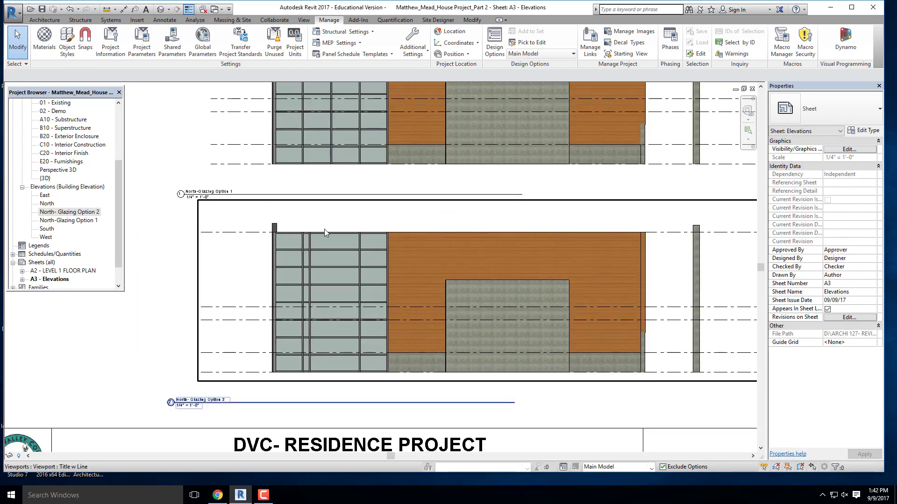
scroll(395, 247, down, 2)
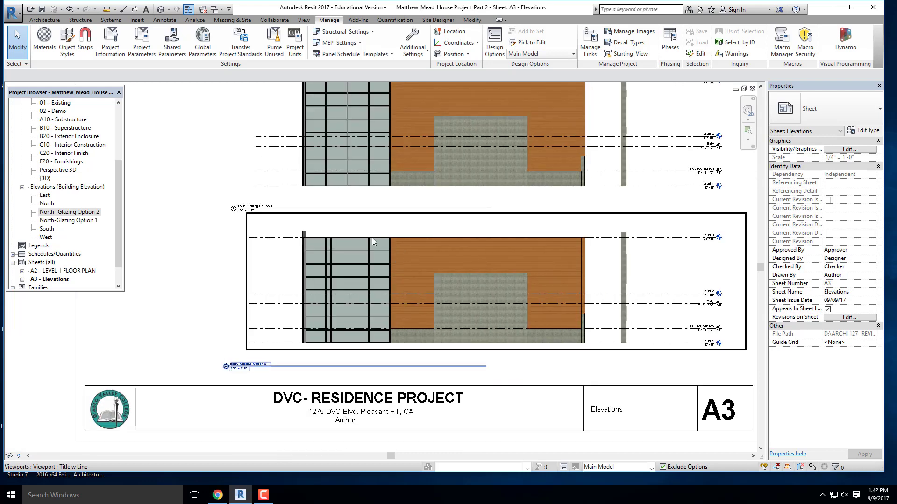
key(Escape)
scroll(399, 278, down, 2)
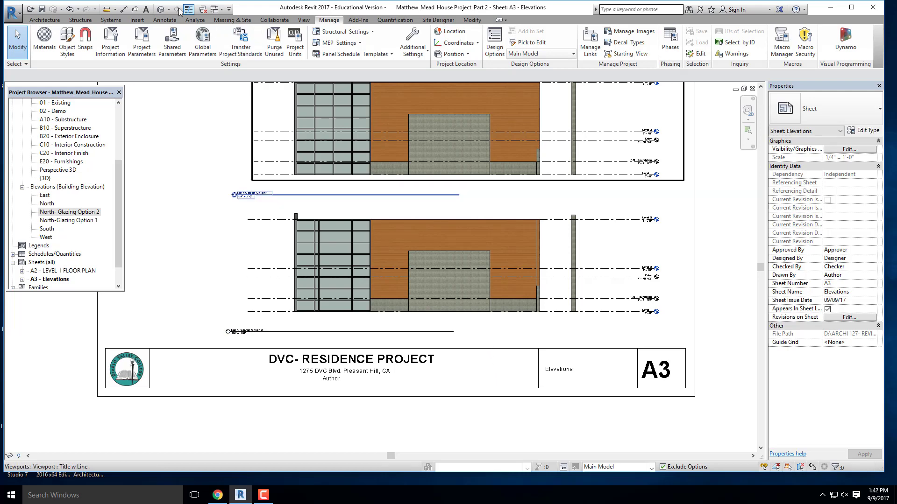
Open the default 3D view and orbit the house to examine the corner storefront glazing.
click(160, 9)
shift+middle_drag(351, 297, 422, 366)
scroll(362, 257, up, 2)
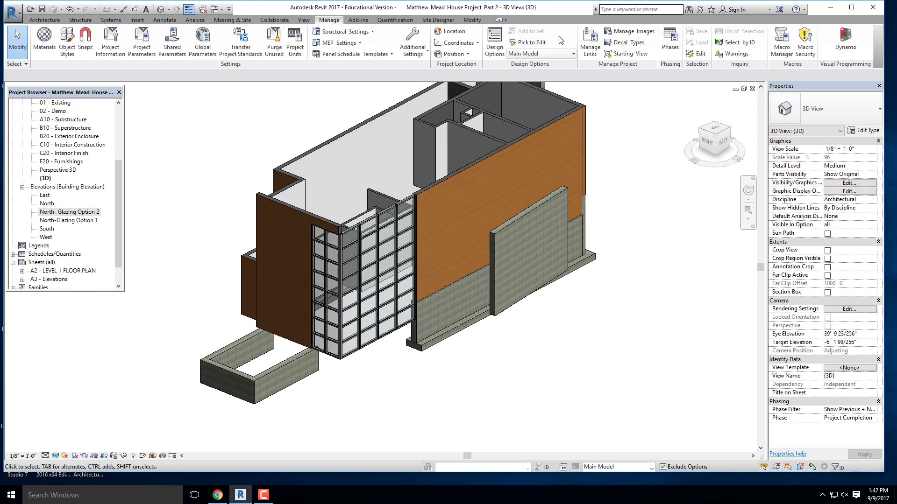
shift+middle_drag(350, 326, 425, 365)
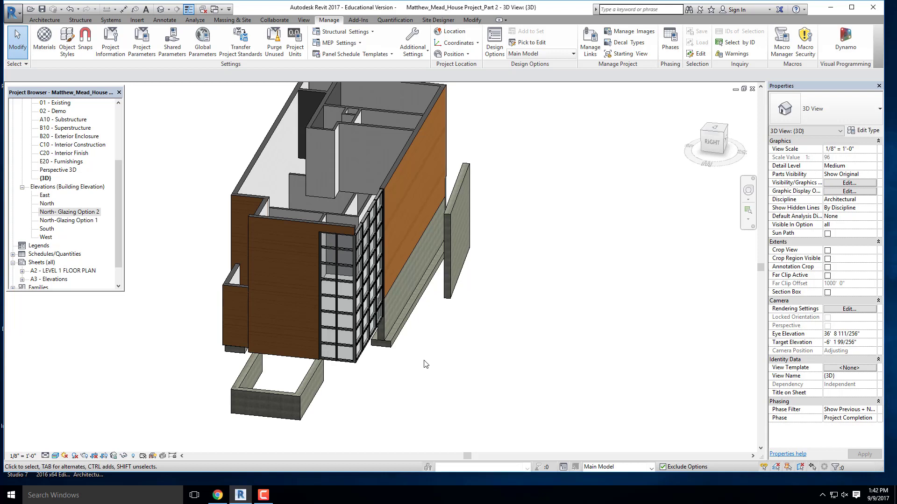
click(263, 495)
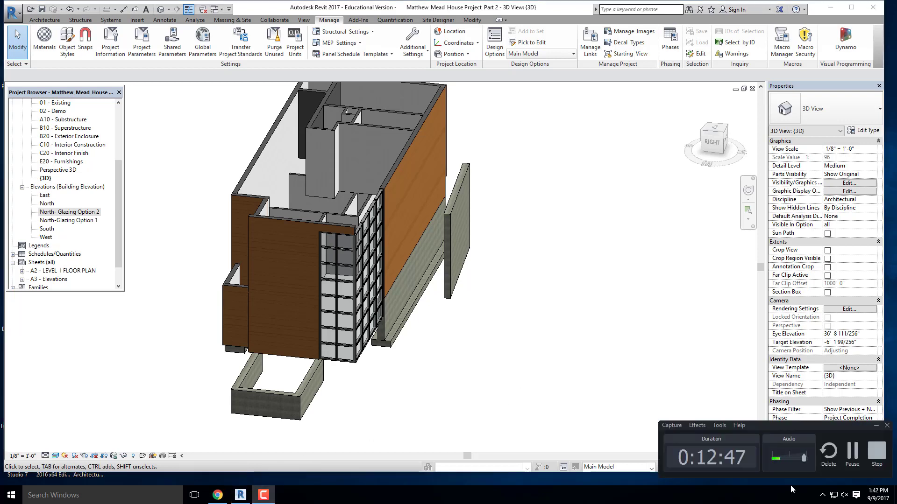